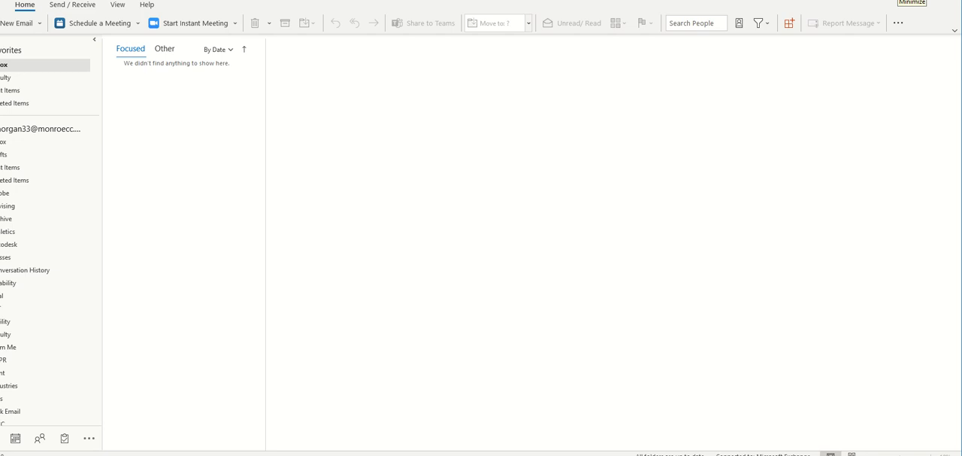
- Minimize desktop Outlook, open Outlook Email from the myMCC portal, and toggle its navigation pane off and on
left_click(900, 0)
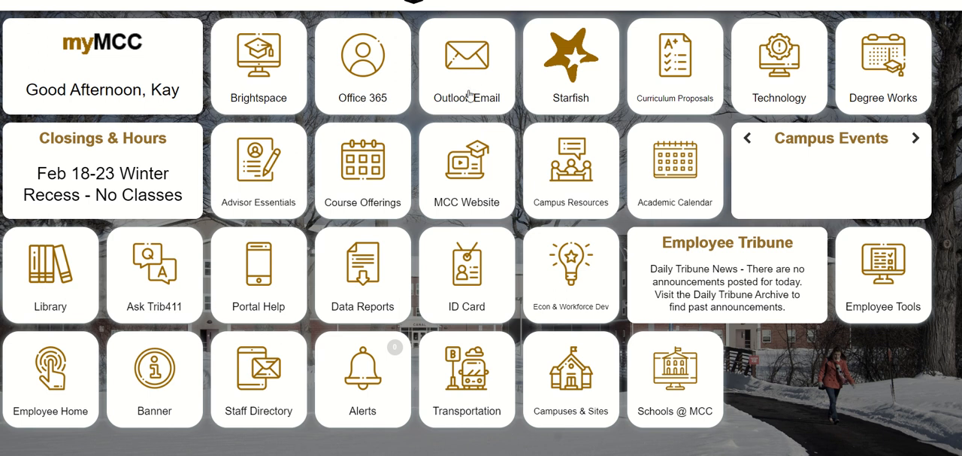
left_click(486, 76)
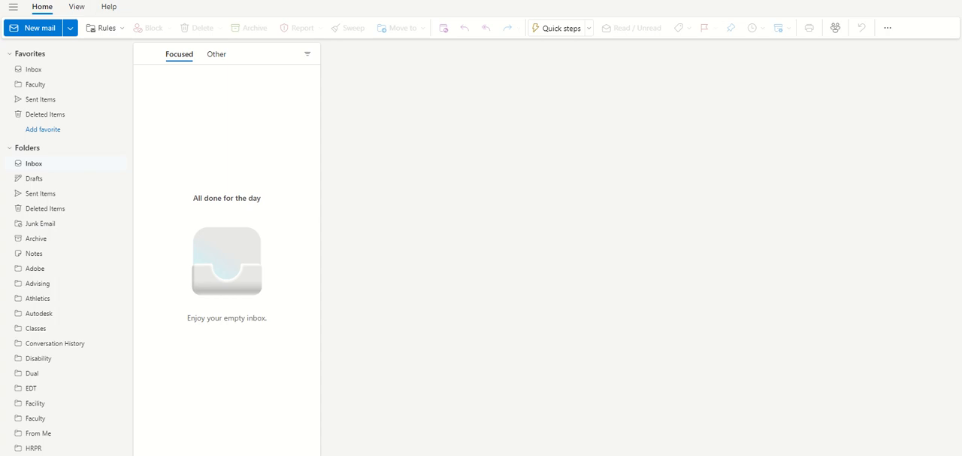
left_click(13, 9)
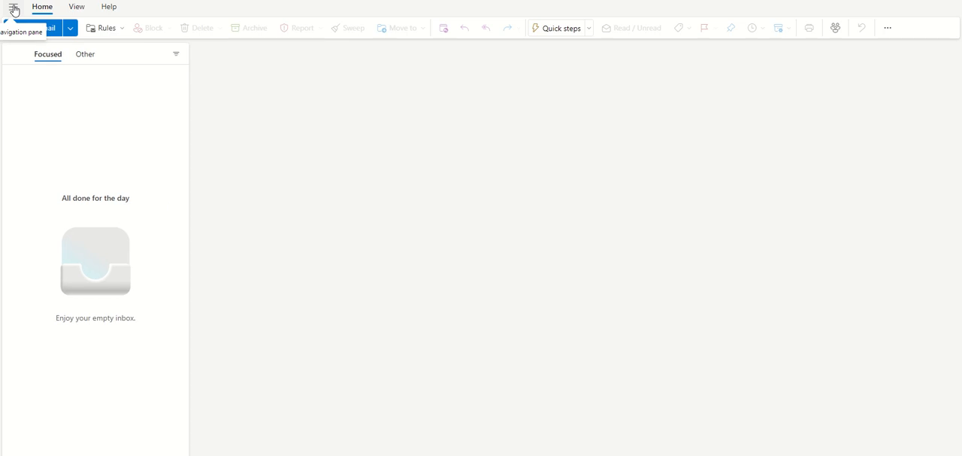
left_click(13, 10)
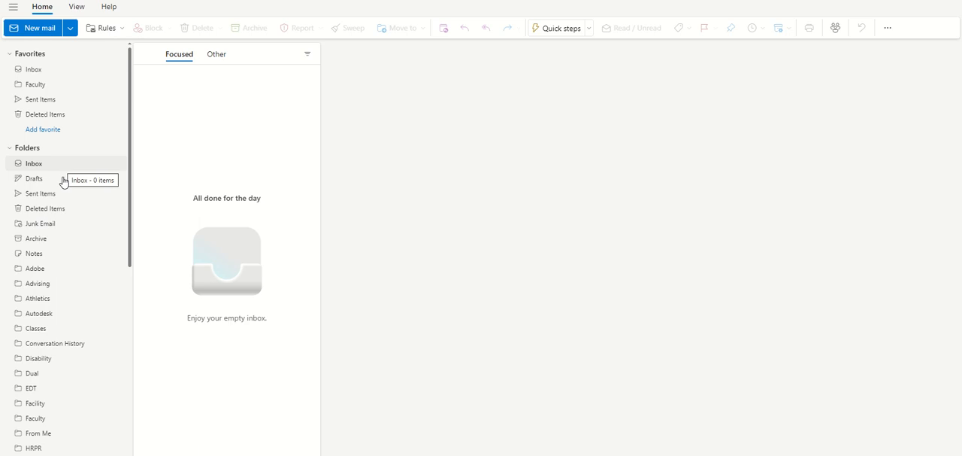
- Open the newest Adobe Creative Cloud message in the Adobe folder
left_click(53, 272)
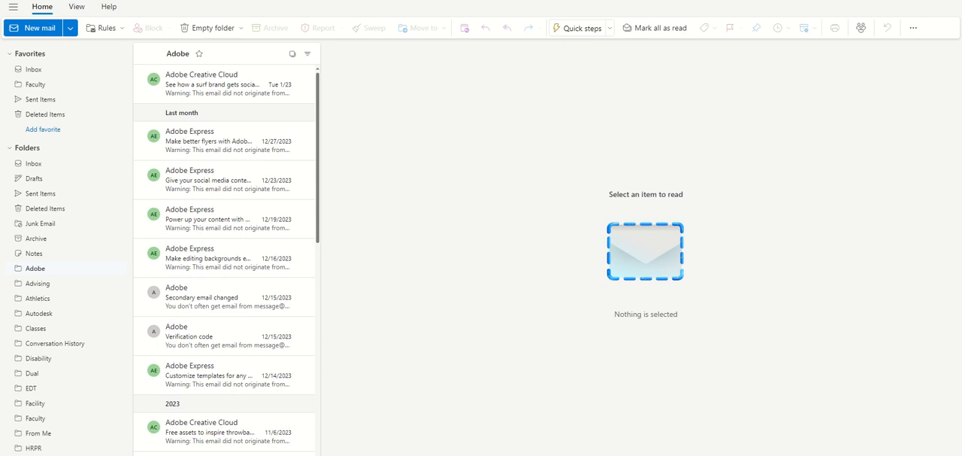
left_click(197, 80)
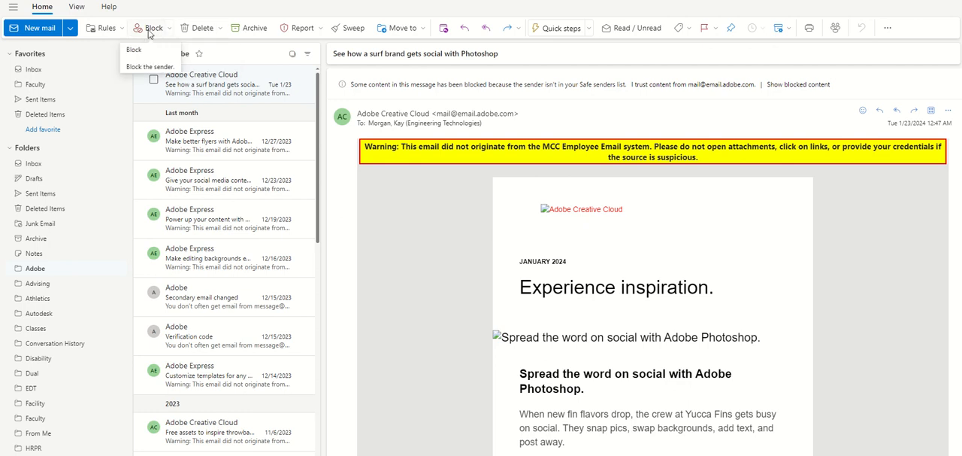
- Examine the Rules, Block, Delete, Report, Move to, Forward and Quick steps options available for the open message
left_click(123, 30)
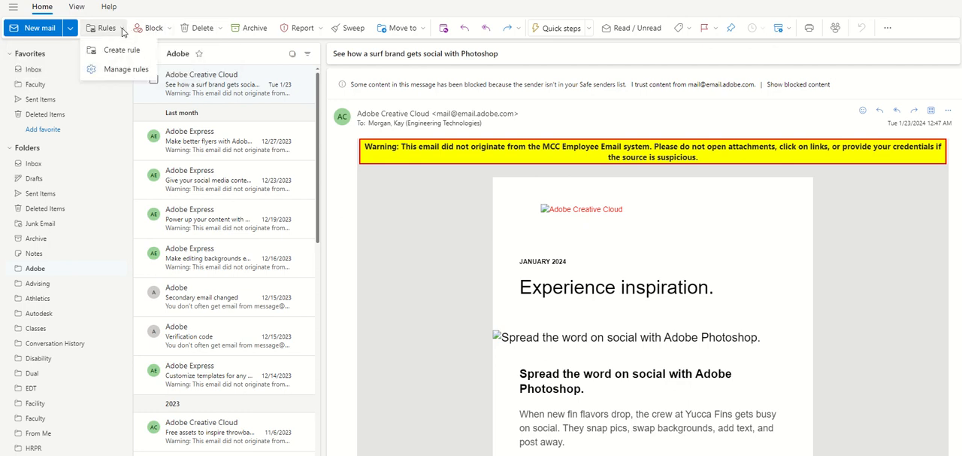
left_click(171, 28)
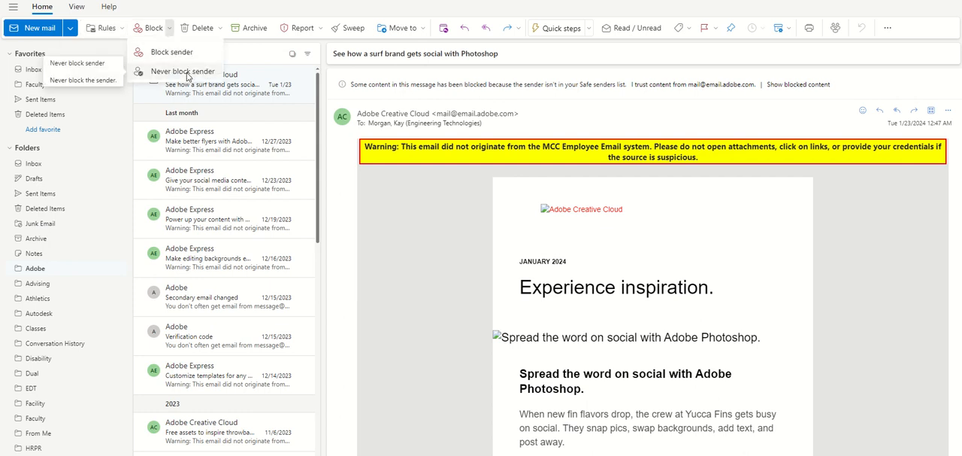
left_click(220, 31)
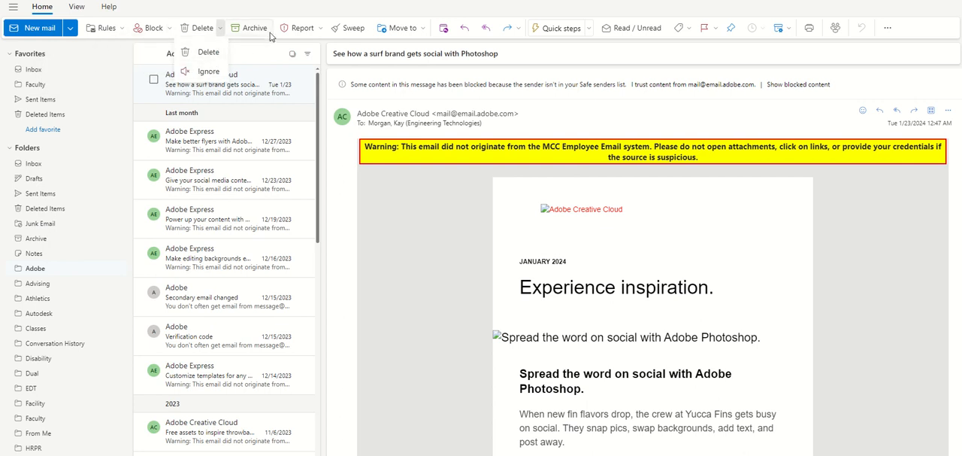
left_click(322, 30)
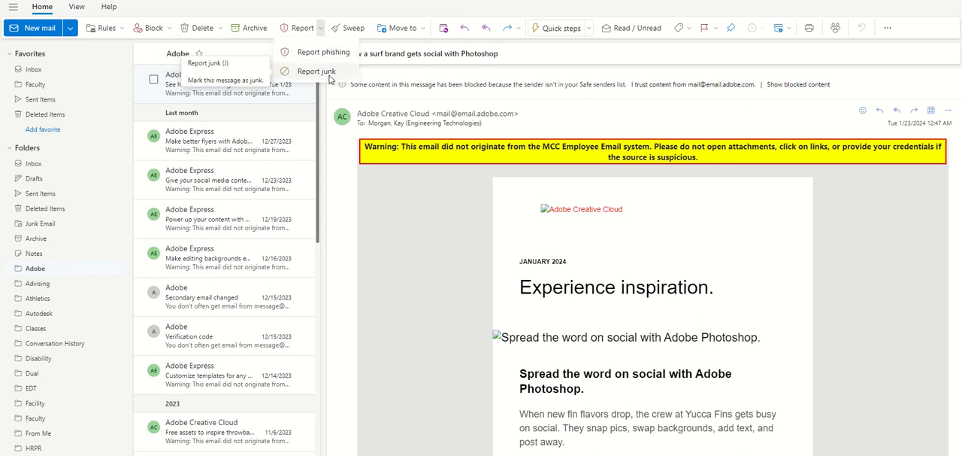
left_click(423, 30)
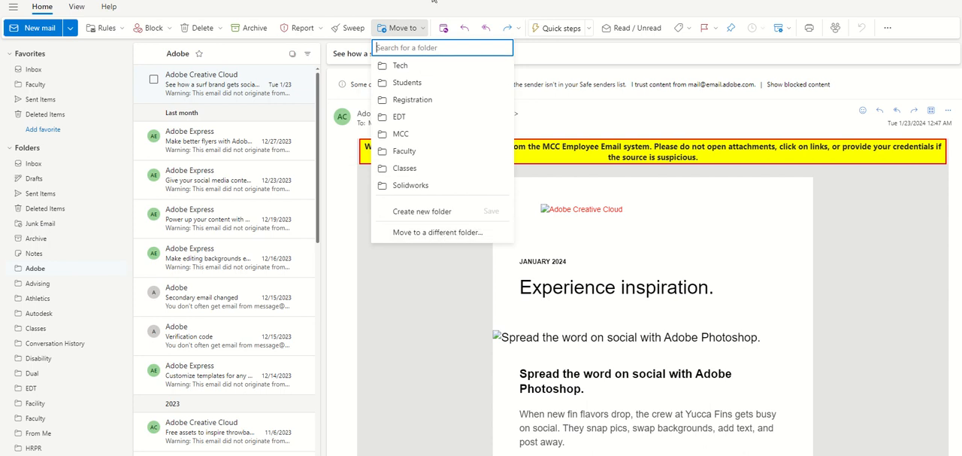
key("Escape")
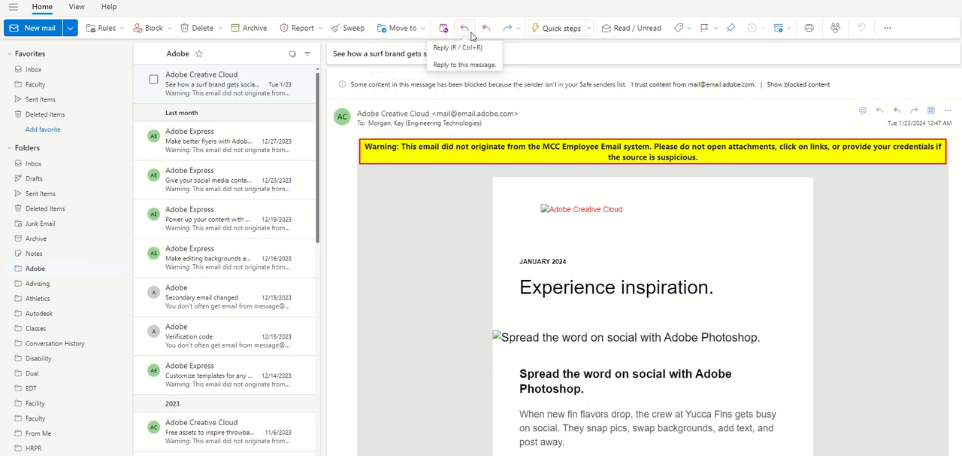
left_click(519, 30)
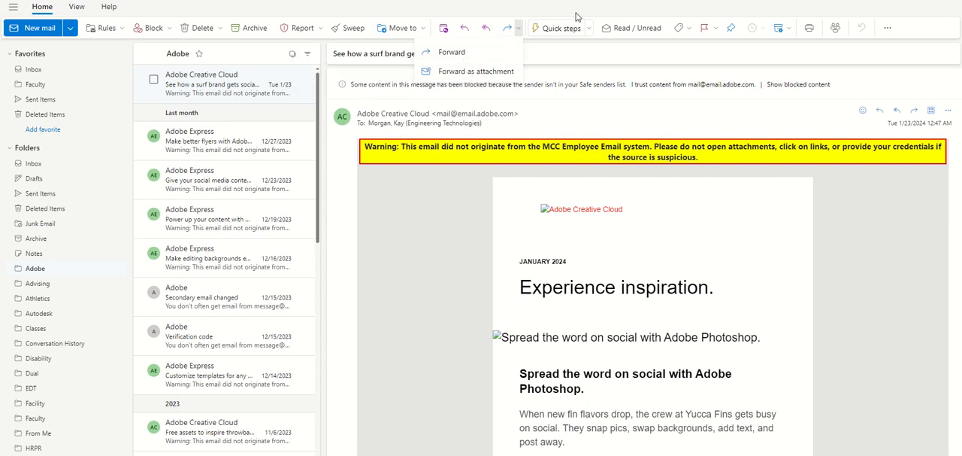
key("Escape")
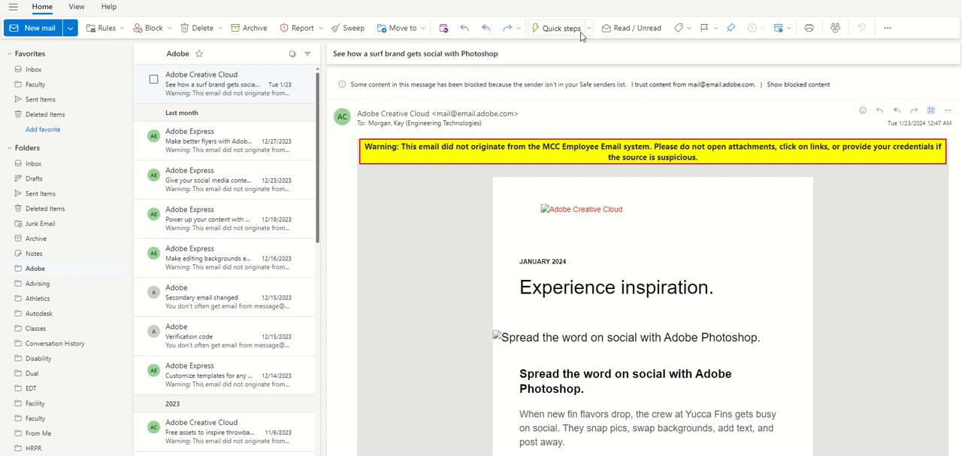
left_click(591, 30)
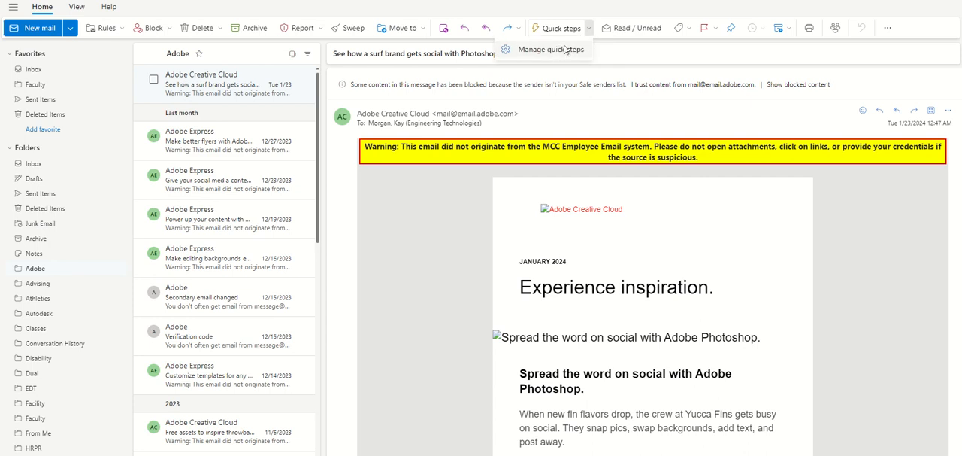
left_click(630, 14)
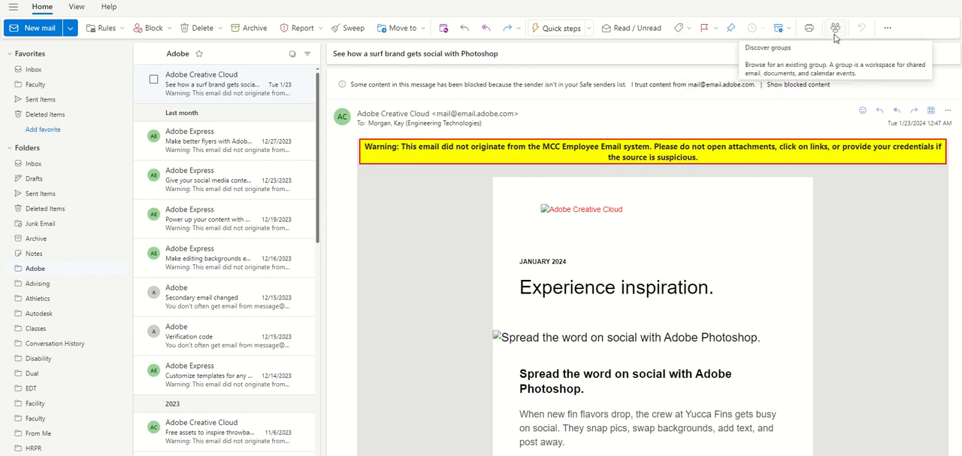
- Try removing and re-adding the Sweep button in the Home ribbon customization, and cancel without saving
left_click(888, 30)
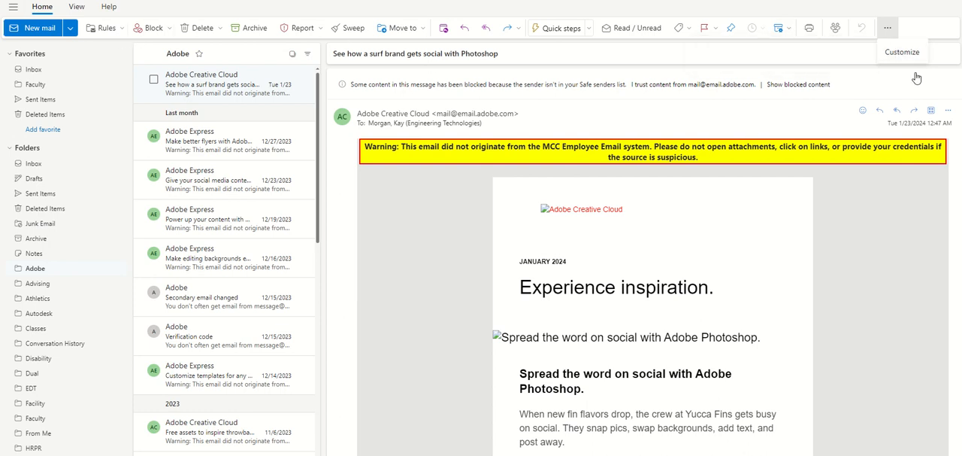
left_click(905, 52)
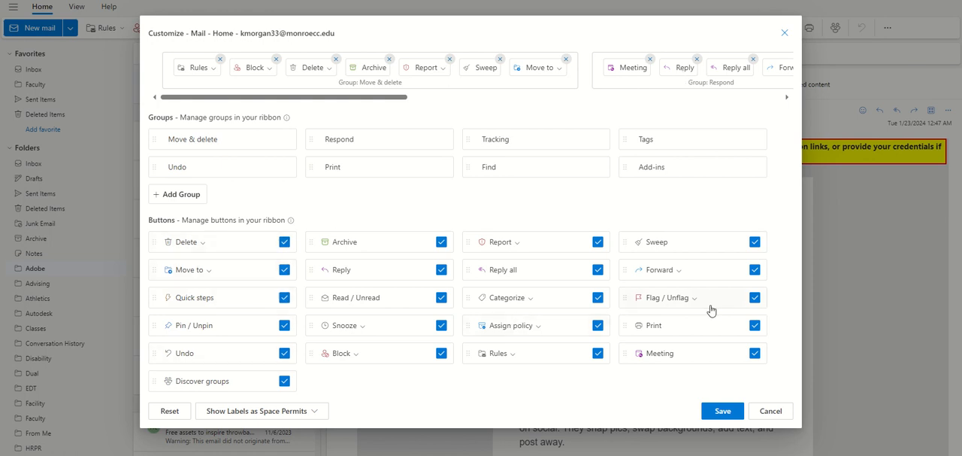
left_click(755, 242)
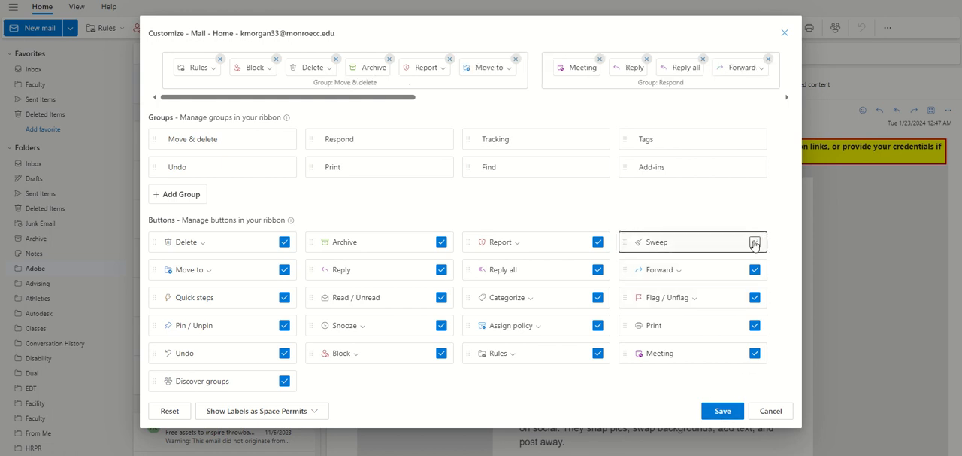
left_click(755, 242)
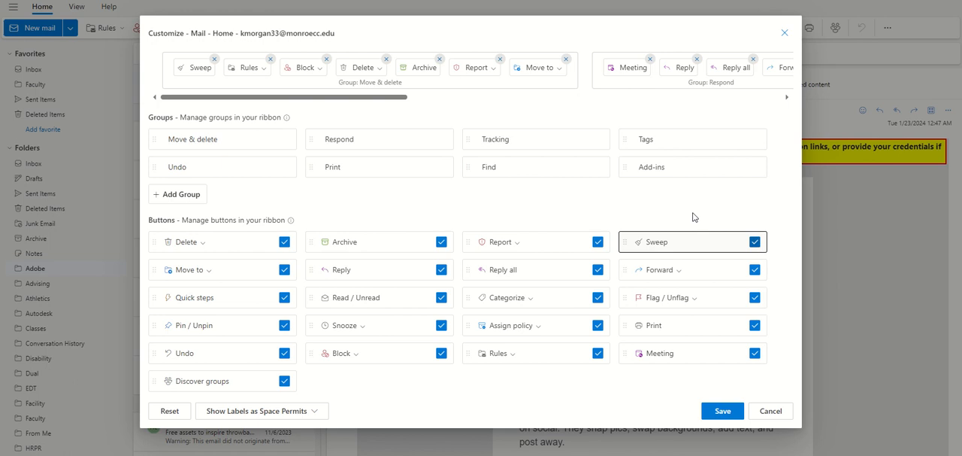
left_click(770, 410)
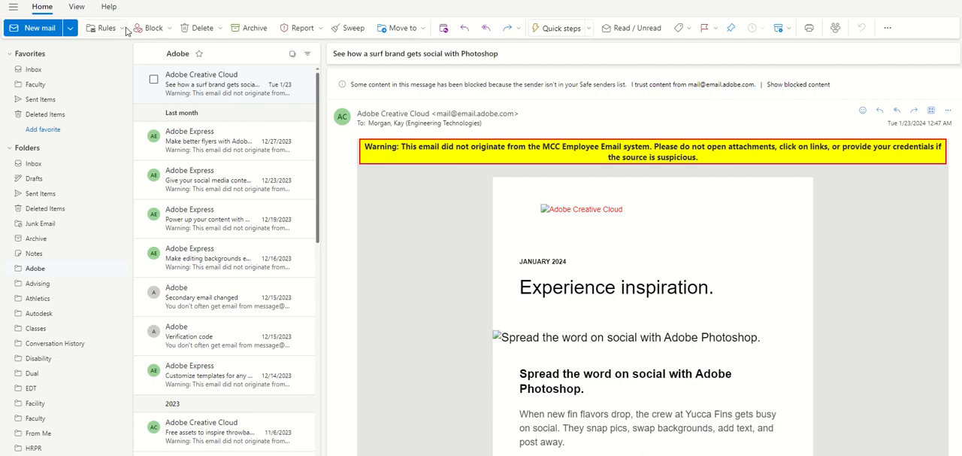
- Examine the View and Help commands, including the View ribbon's Customize option and the Microsoft feedback form
left_click(79, 7)
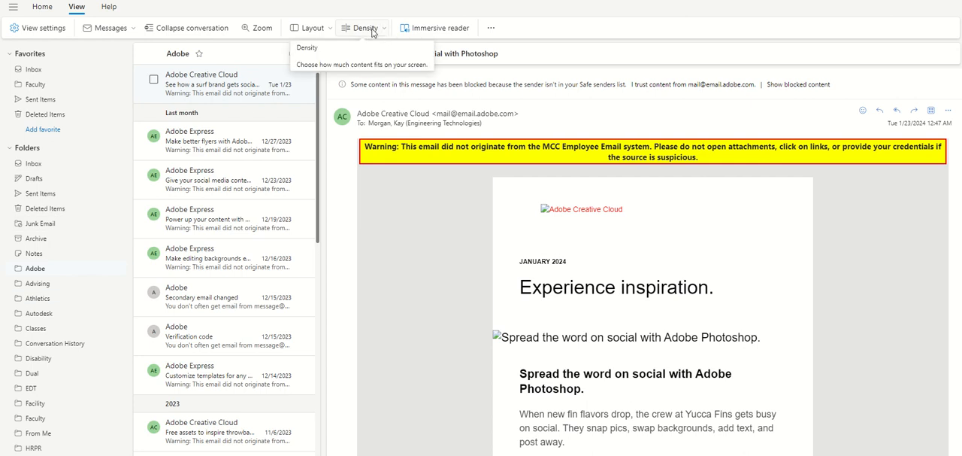
left_click(488, 30)
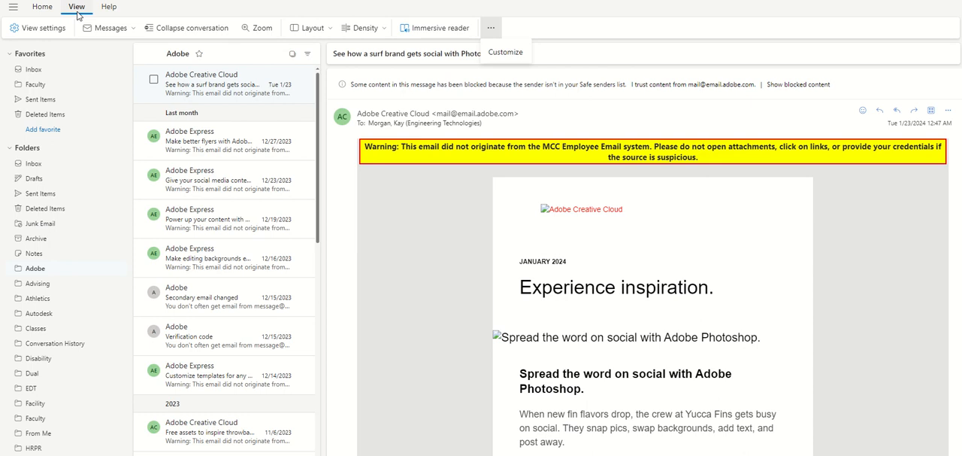
left_click(108, 7)
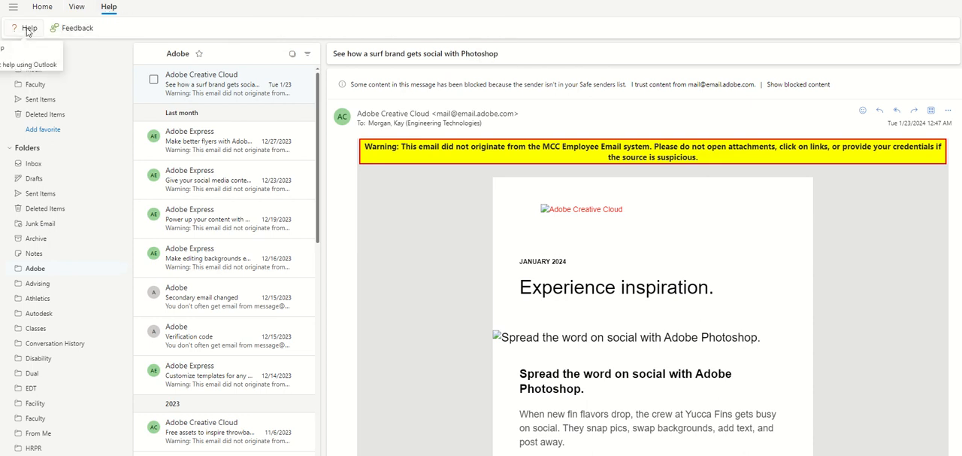
left_click(75, 29)
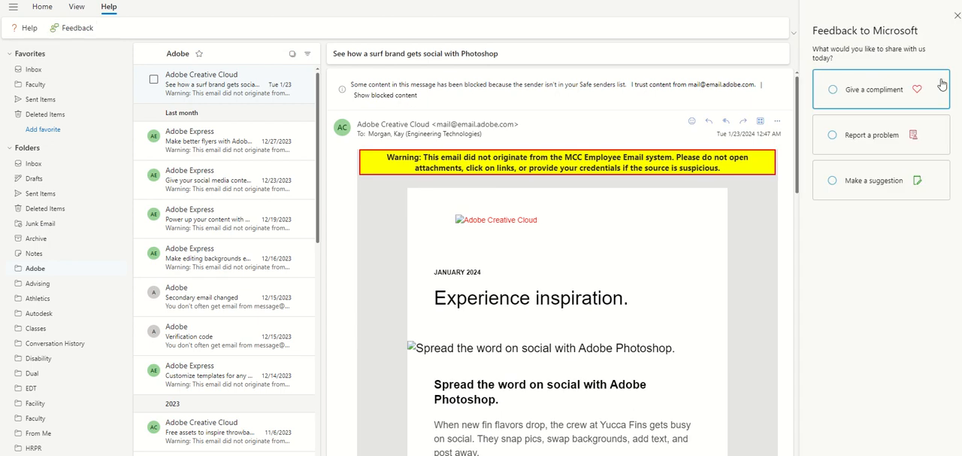
left_click(958, 16)
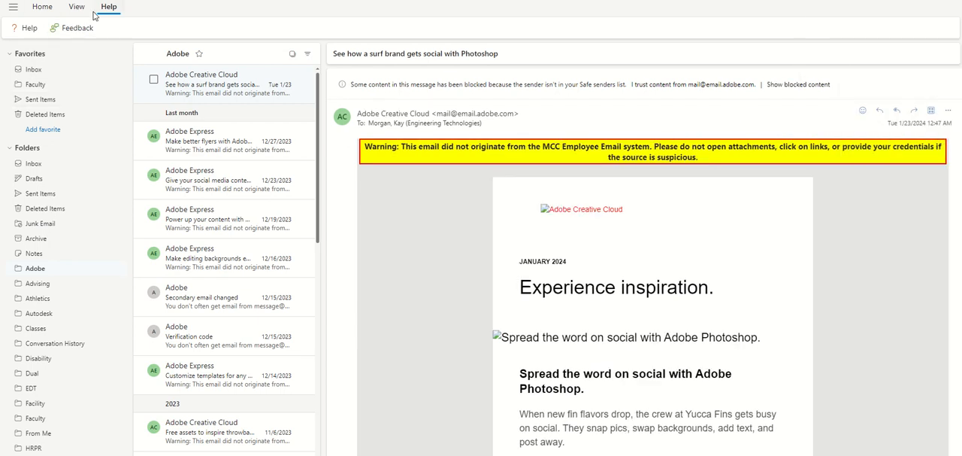
- Return to the Home commands, and hide and show the folder pane again
left_click(42, 9)
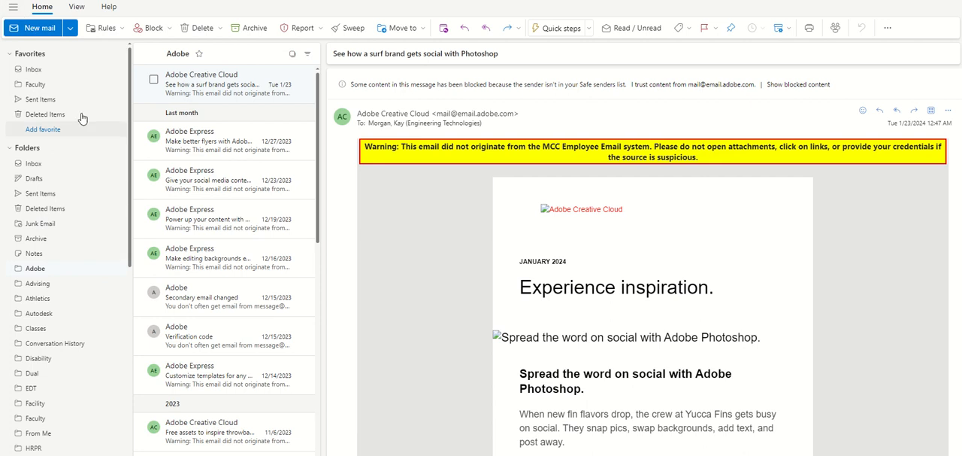
left_click(13, 9)
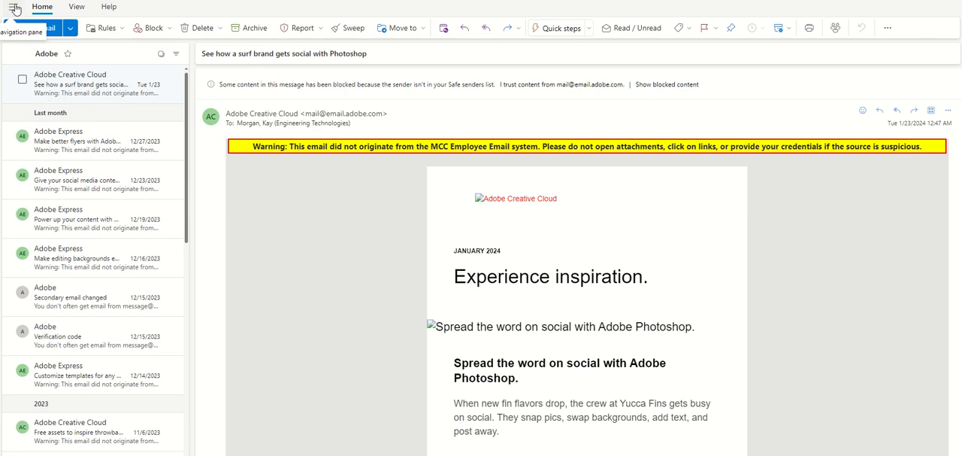
left_click(14, 7)
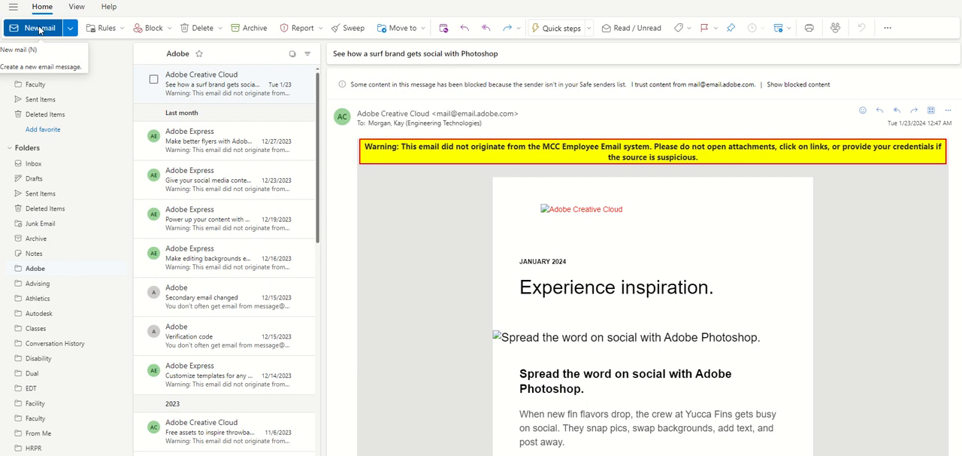
- Start a new email message and show its Bcc field
left_click(40, 28)
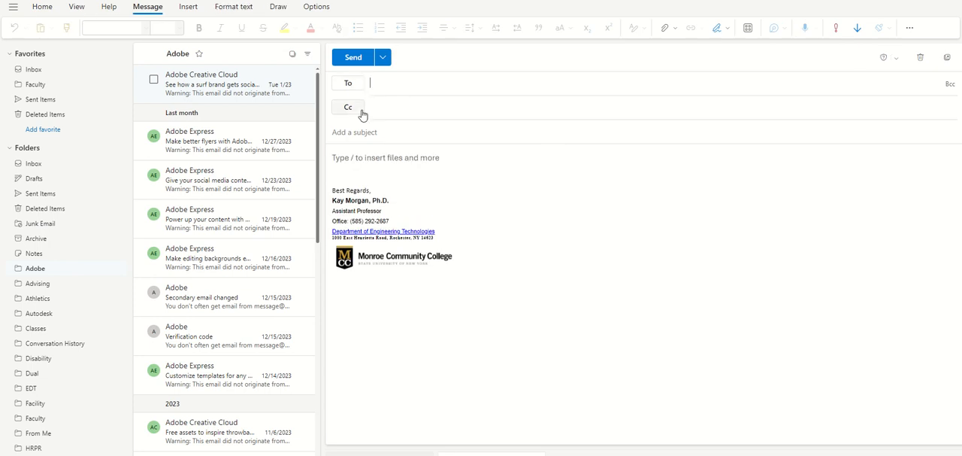
left_click(951, 84)
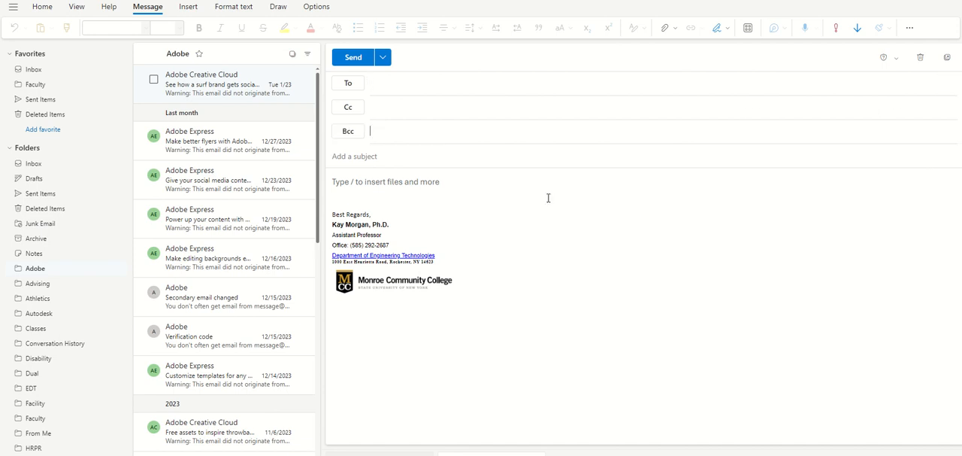
left_click(418, 132)
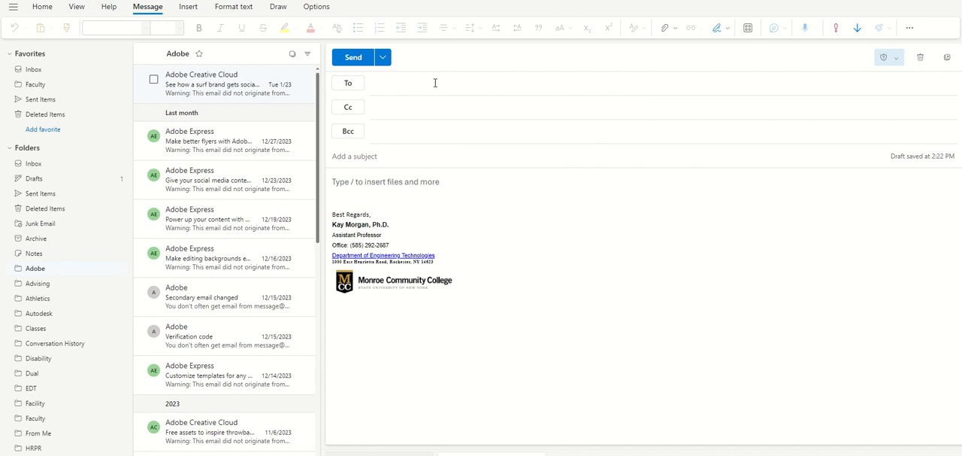
- Check the available sending options for the draft, including Schedule send, without choosing one
left_click(385, 63)
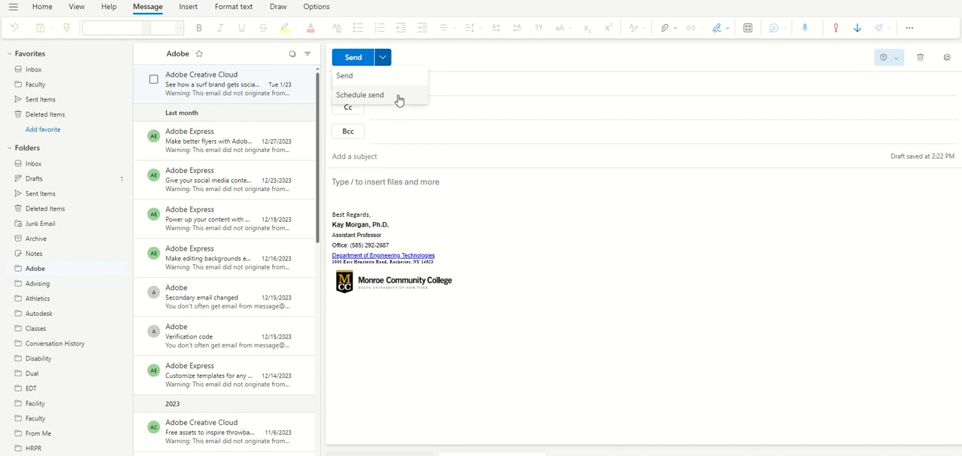
left_click(437, 104)
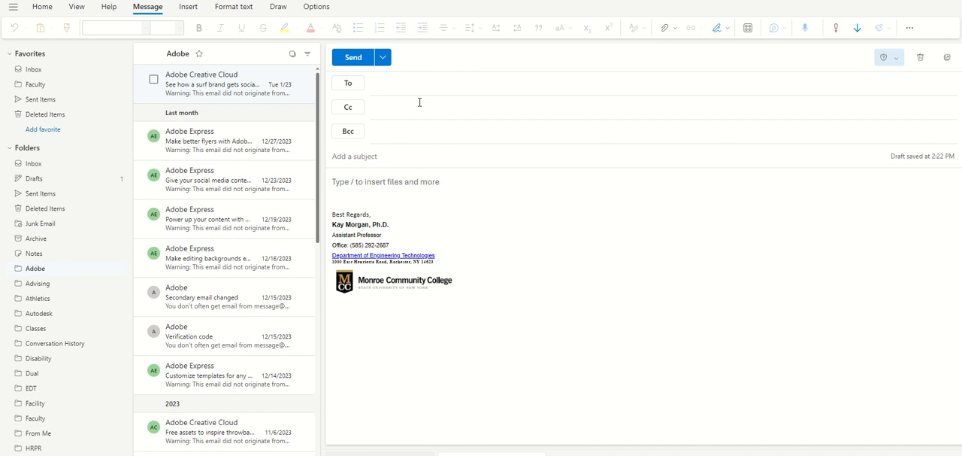
- Examine the address lists available for the To recipients, from Default Global Address List through StudentList, and leave without adding anyone
left_click(350, 89)
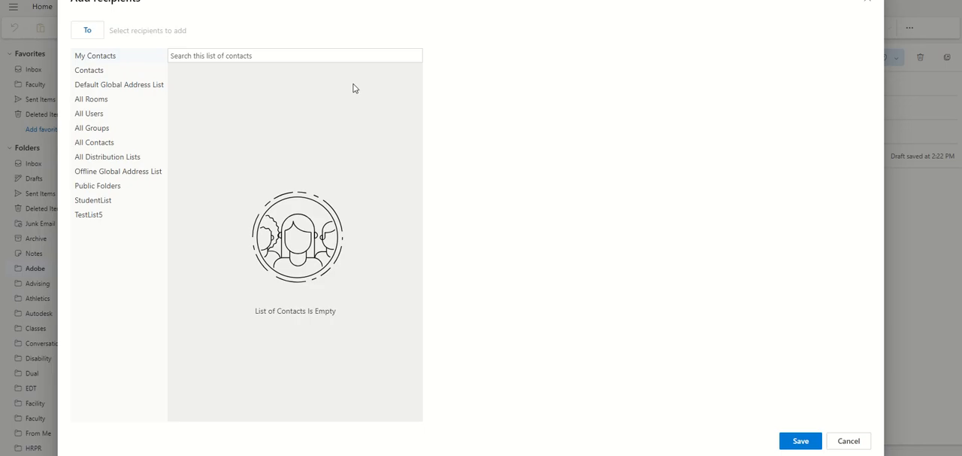
left_click(103, 85)
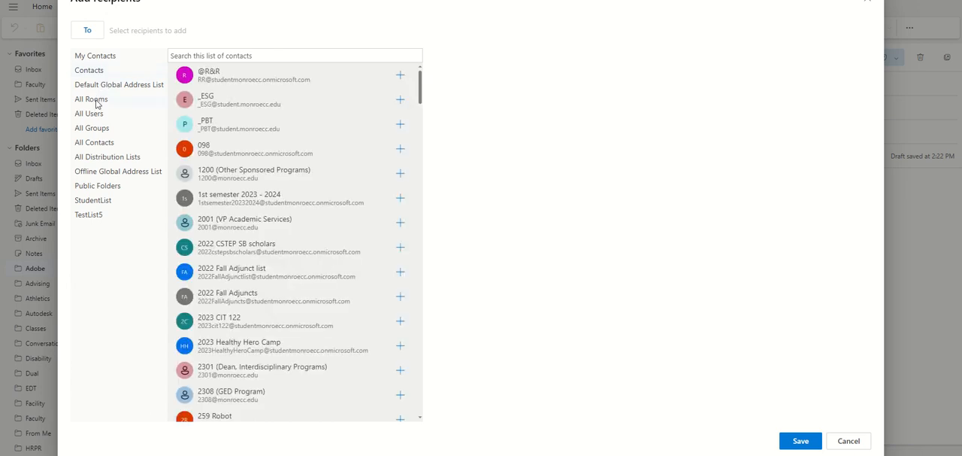
left_click(96, 104)
left_click(97, 116)
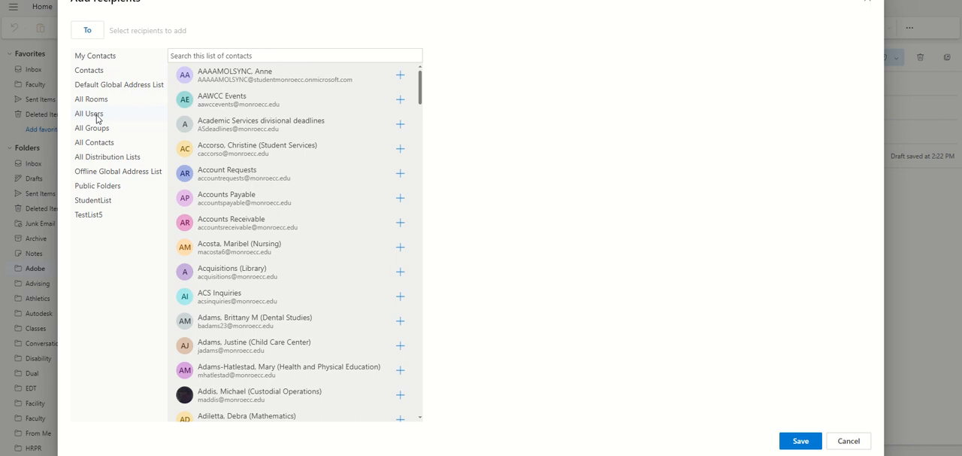
left_click(97, 131)
left_click(99, 144)
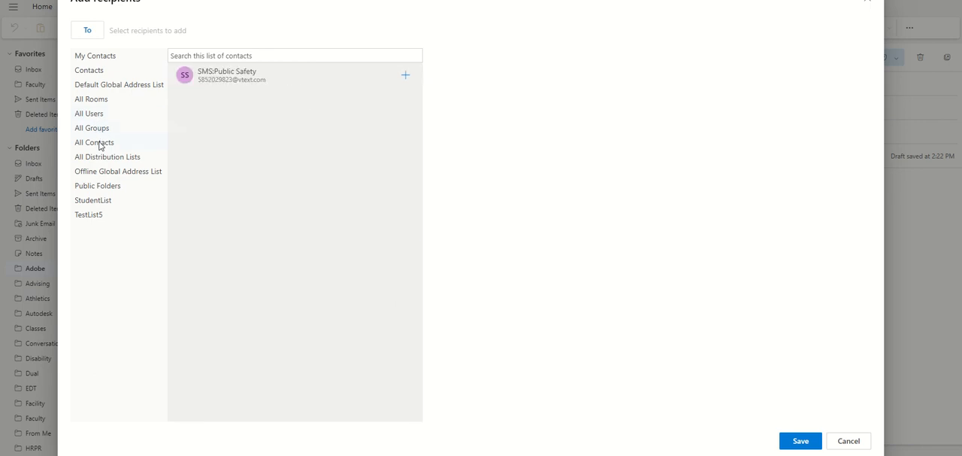
left_click(104, 157)
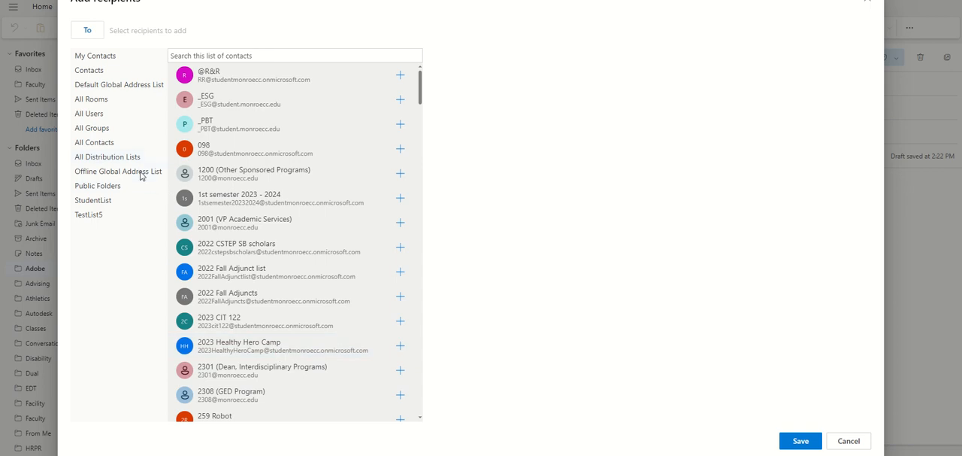
left_click(123, 186)
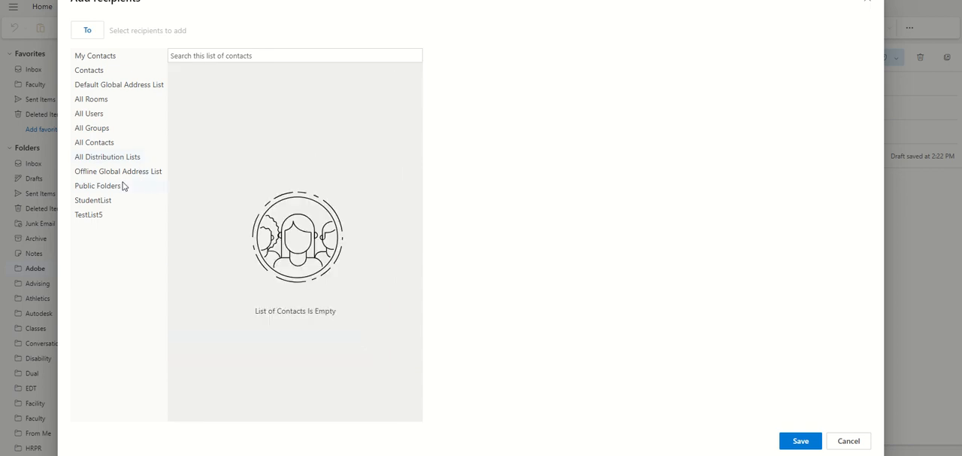
left_click(107, 201)
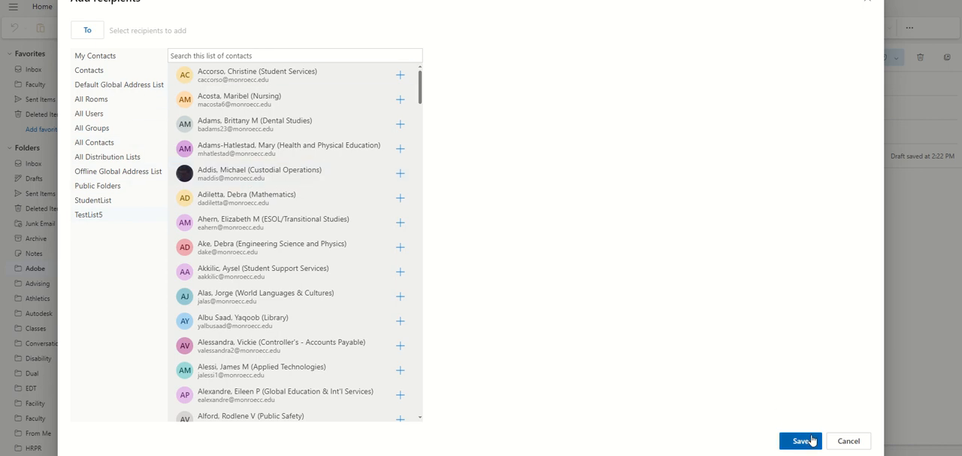
left_click(866, 442)
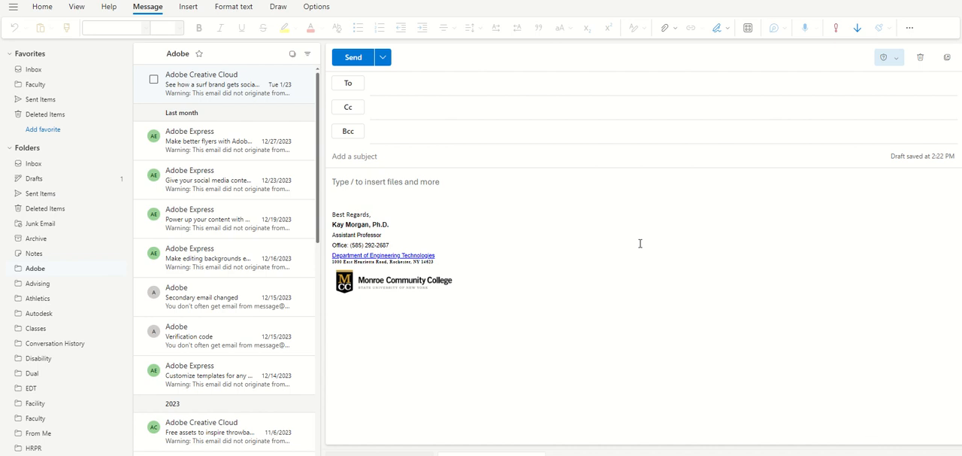
- Look up a recipient by full name in the To field, and clear the entry without selecting a suggested contact
left_click(412, 86)
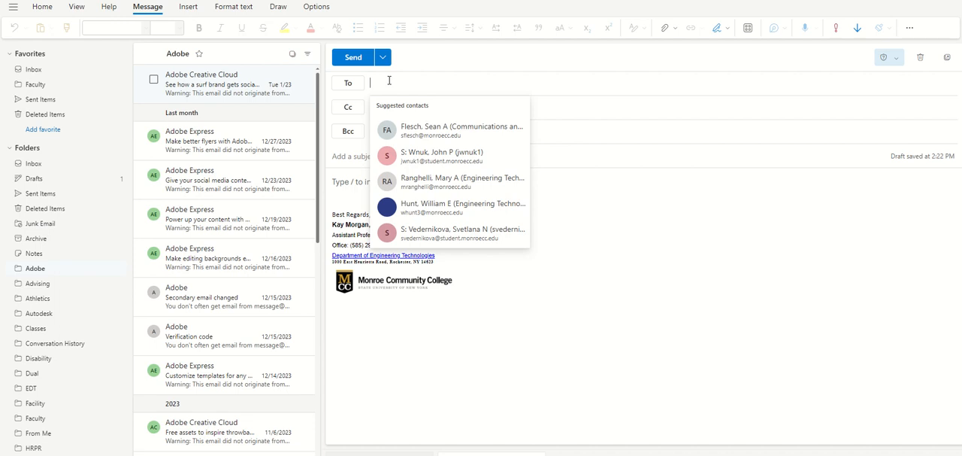
type("kay")
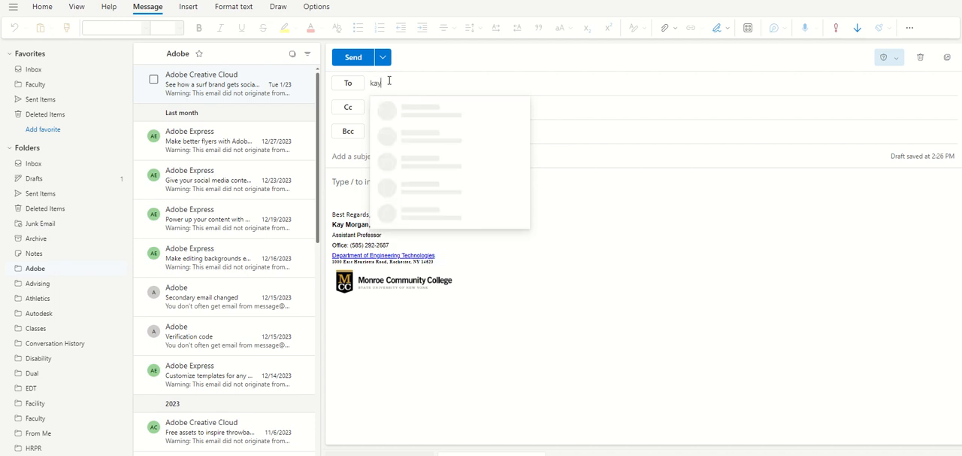
type(" mor")
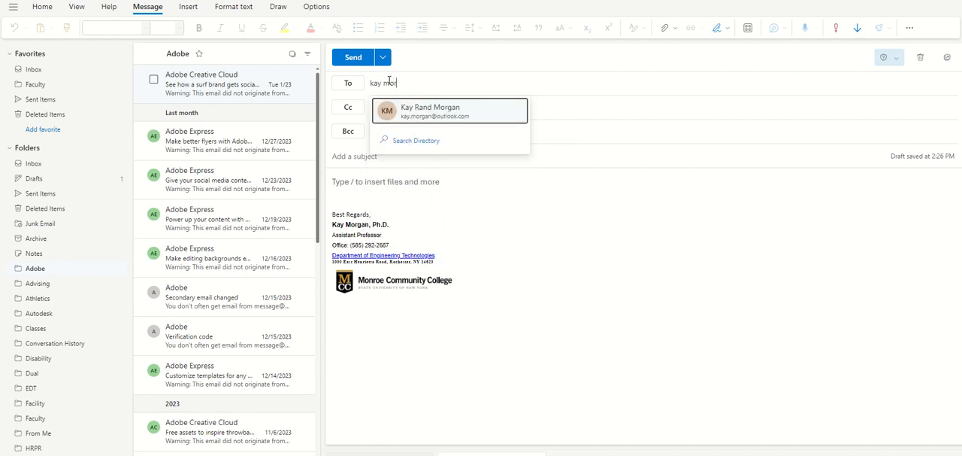
type("gan")
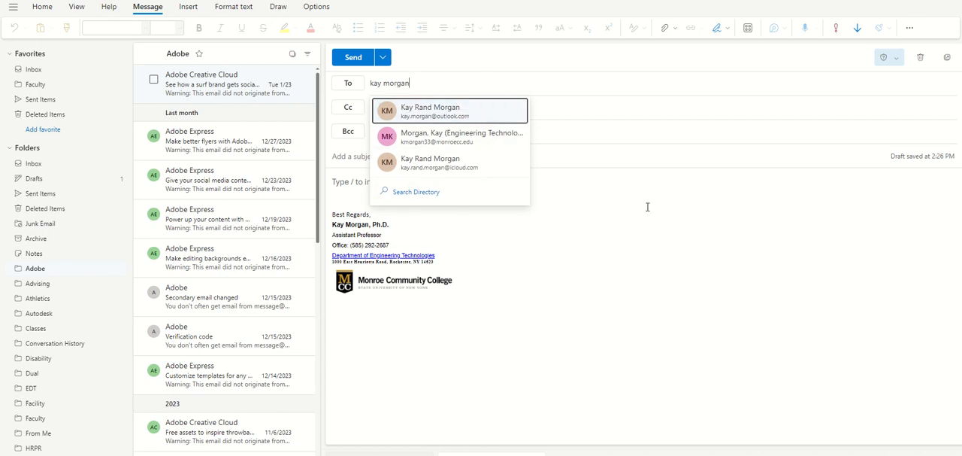
key("BackSpace")
key("BackSpace")
key("BackSpace")
key("BackSpace")
key("BackSpace")
key("BackSpace")
key("BackSpace")
key("BackSpace")
key("BackSpace")
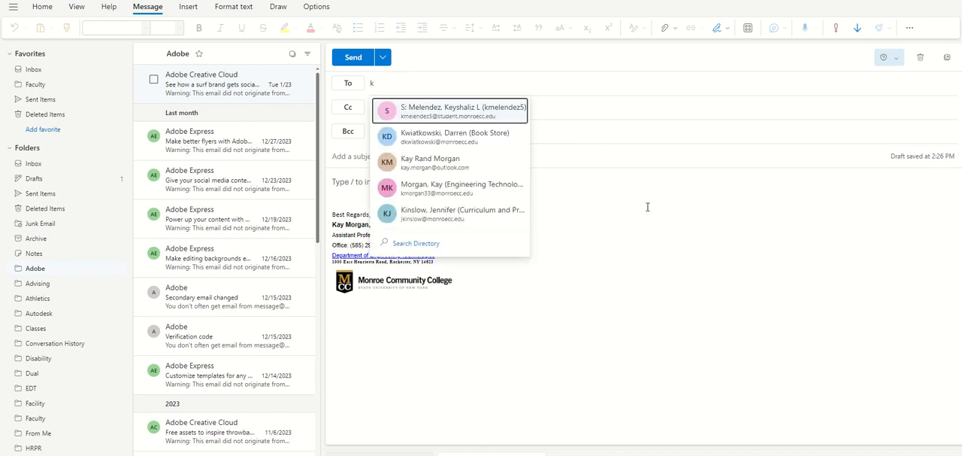
key("BackSpace")
left_click(648, 207)
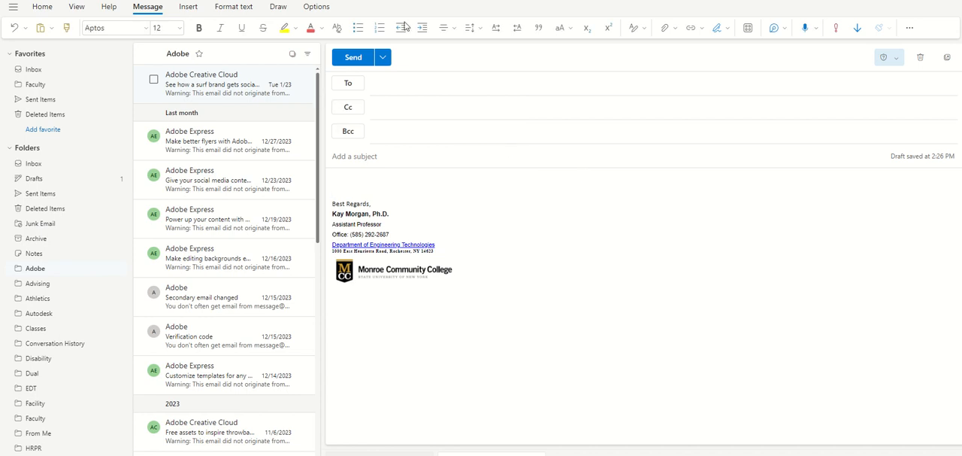
- View the recipient pickers for Cc and Bcc, cancelling each without adding anyone
left_click(356, 114)
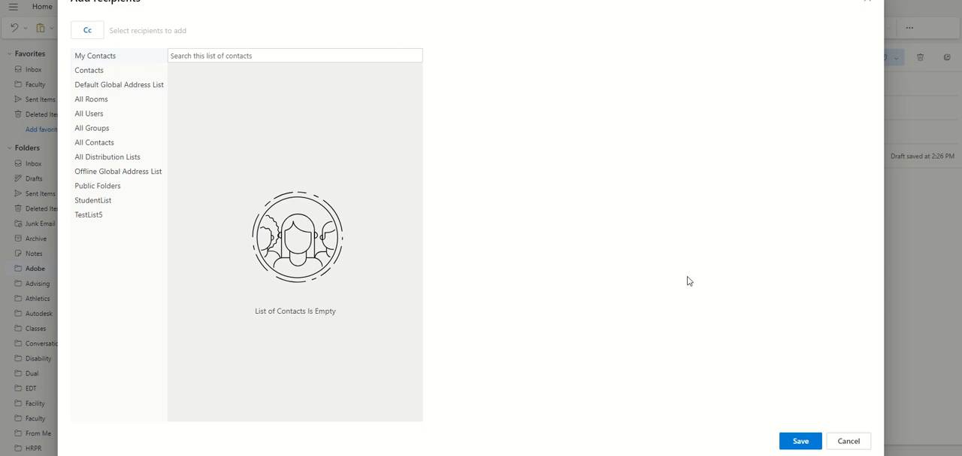
left_click(851, 442)
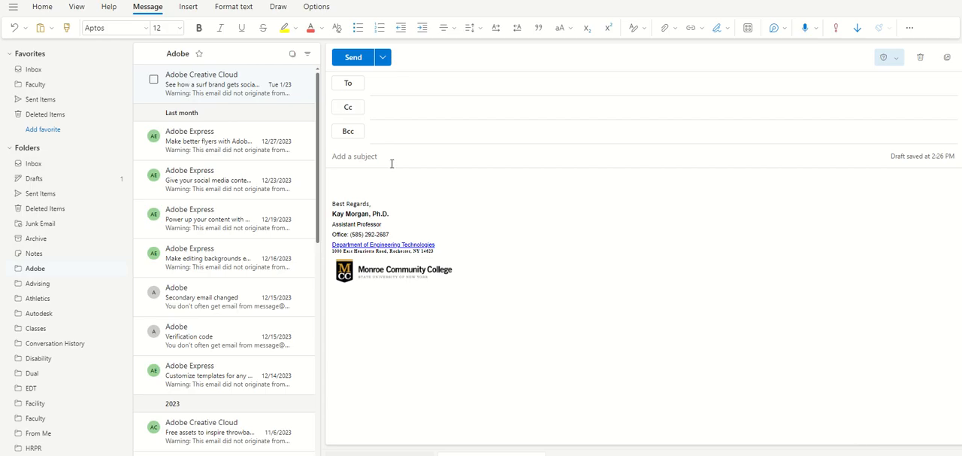
left_click(346, 135)
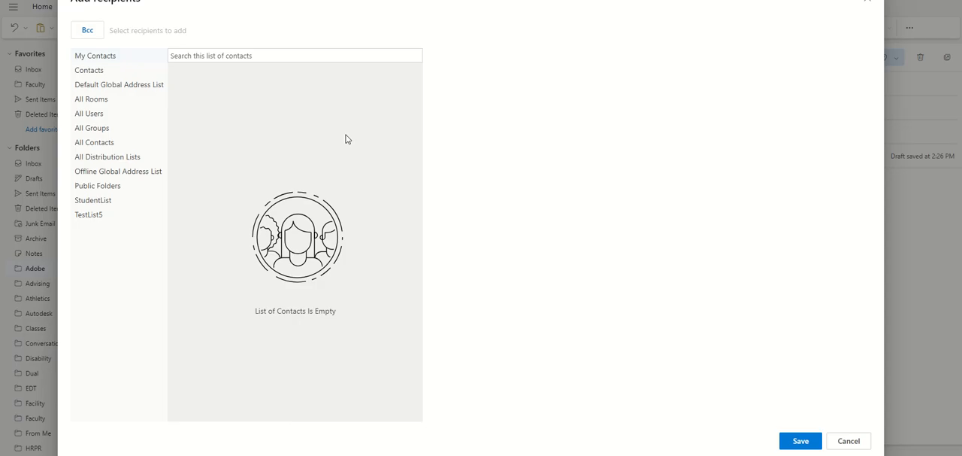
left_click(850, 440)
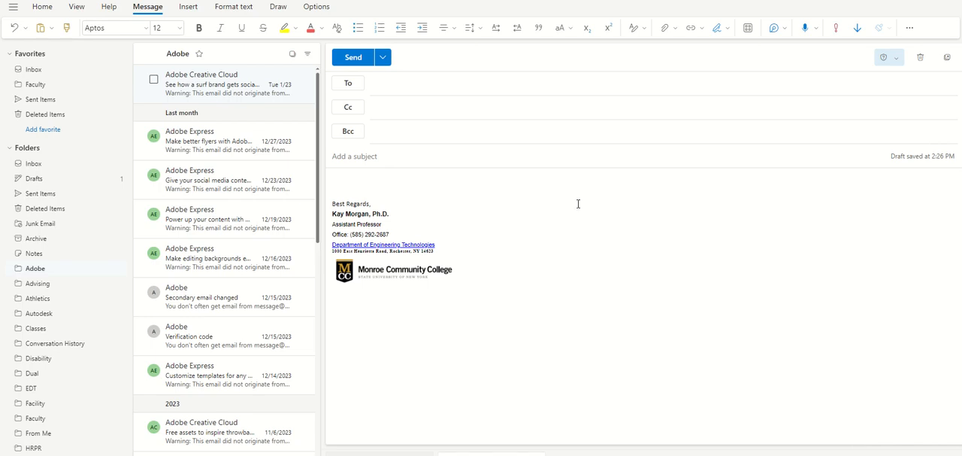
- Enter the sample text "hhhh" with a line break in the message body above the signature, and delete it again
left_click(507, 162)
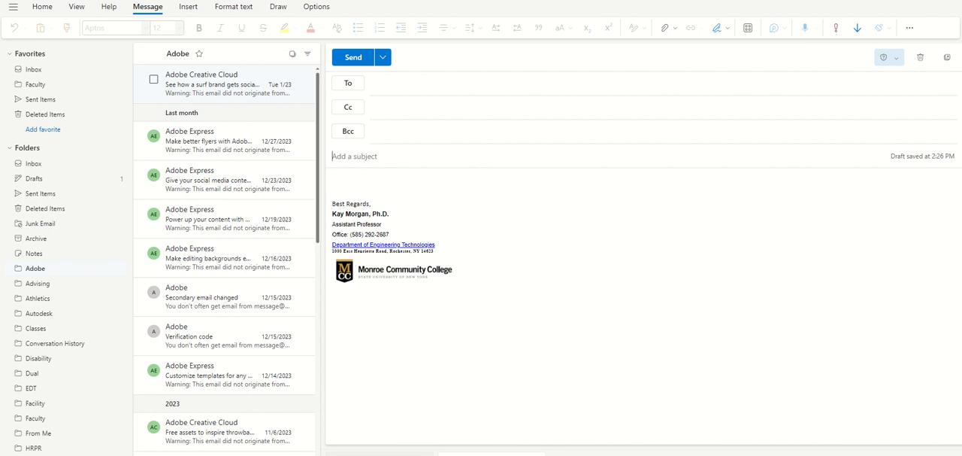
left_click(368, 179)
type("hhhh")
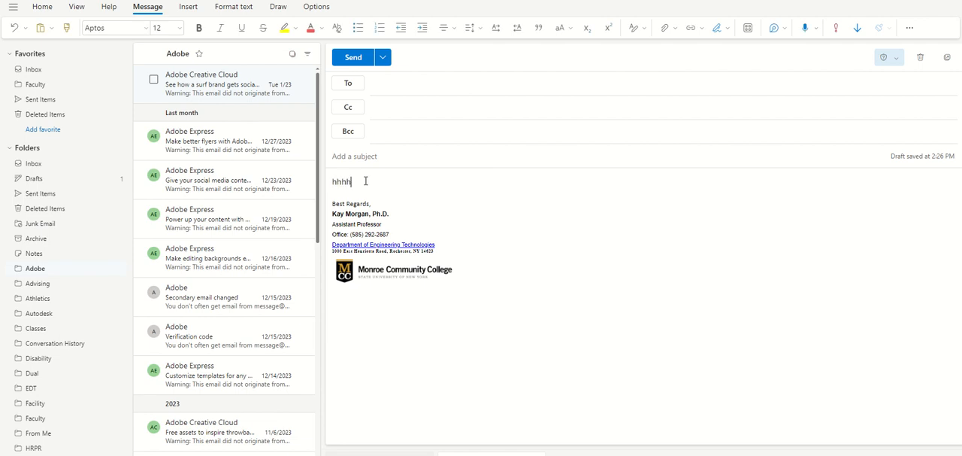
key("Return")
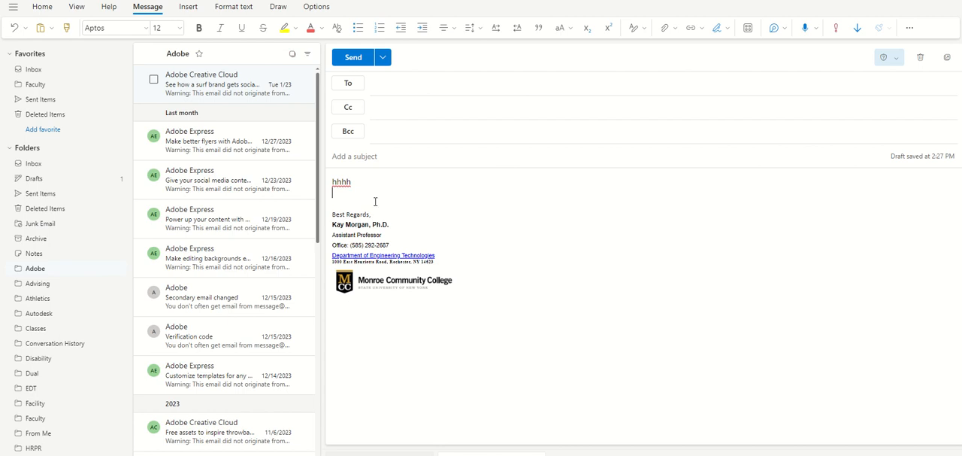
key("BackSpace")
key("BackSpace")
key("BackSpace")
key("BackSpace")
key("BackSpace")
- Discard the current draft and start a new email message
left_click(921, 58)
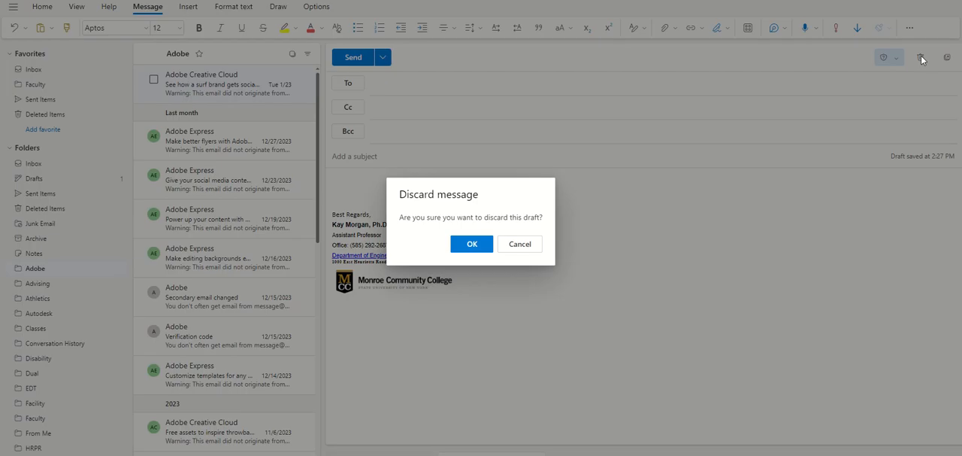
left_click(472, 243)
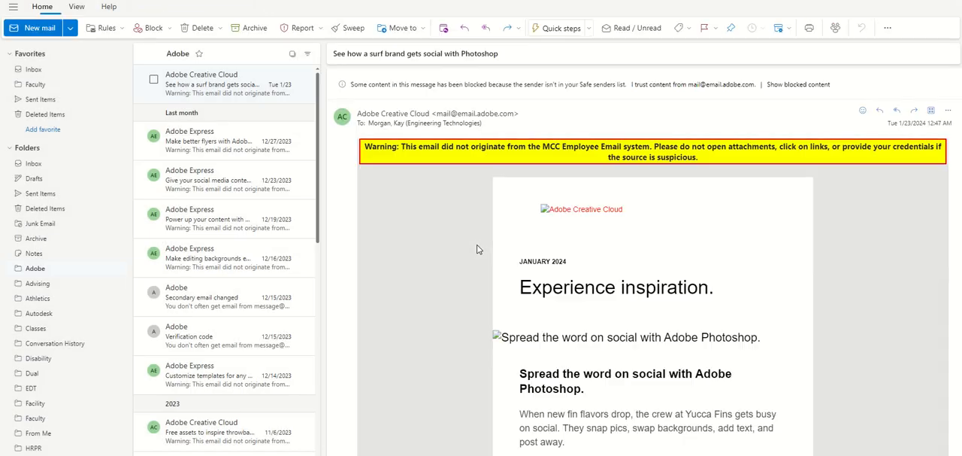
left_click(37, 30)
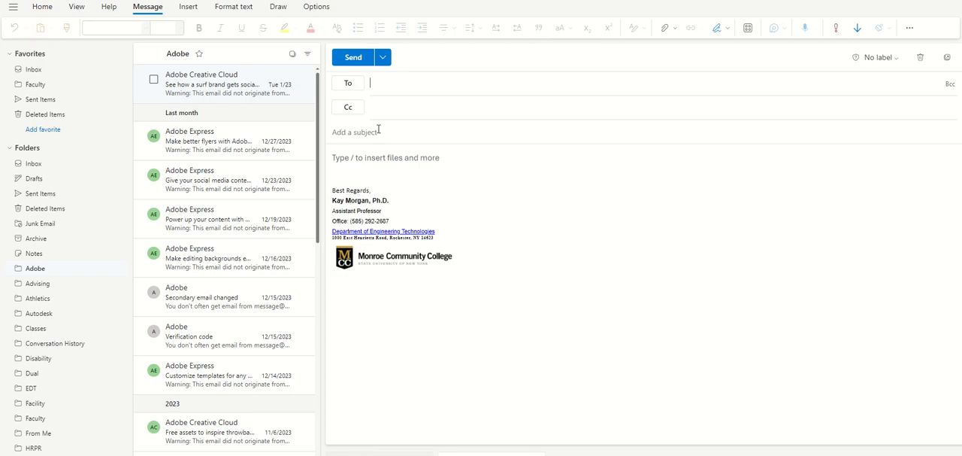
left_click(383, 58)
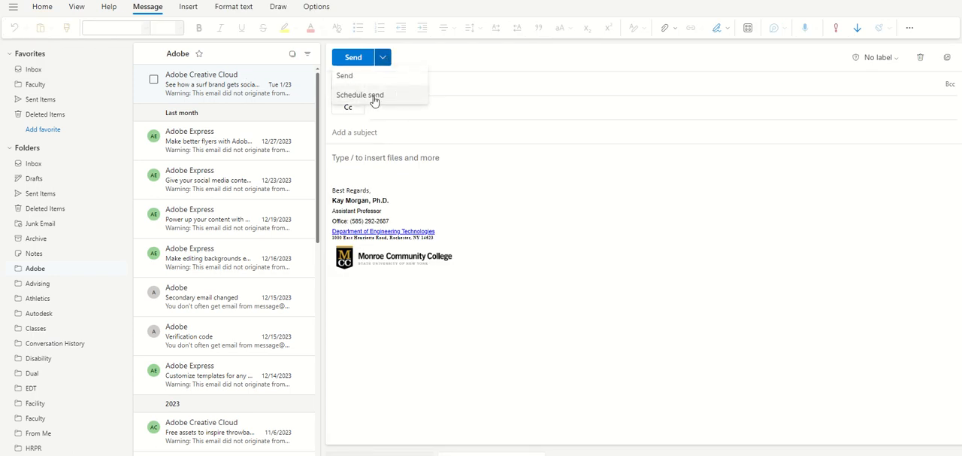
- Address the message to the sender's own Engineering Technologies contact, with the subject "Test" and the body "Word."
left_click(441, 85)
type("kay")
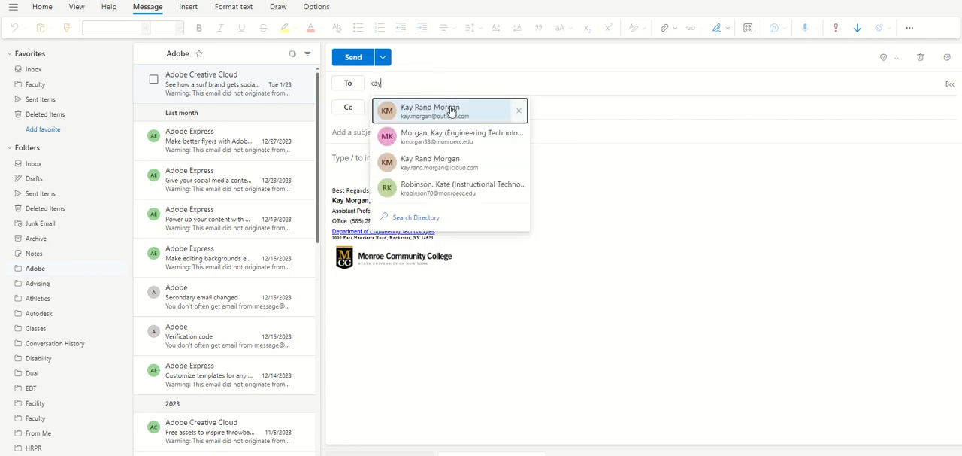
left_click(446, 136)
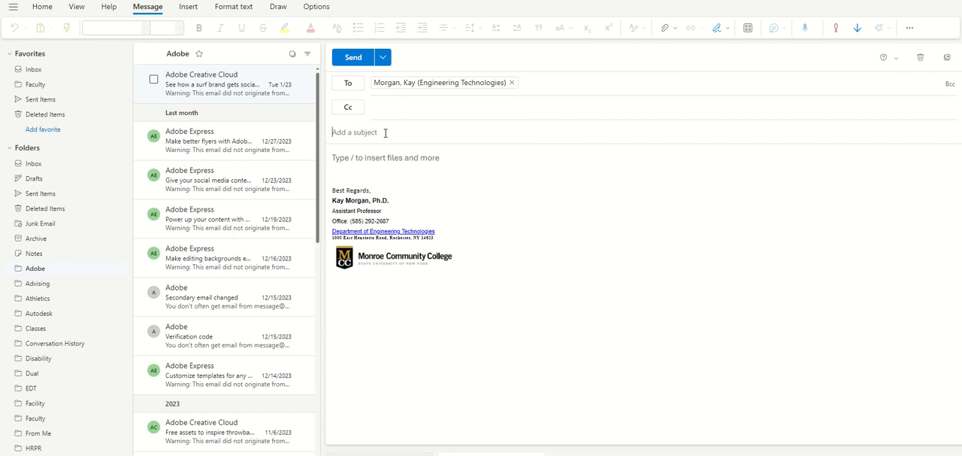
type("Test")
left_click(413, 158)
type("Word.")
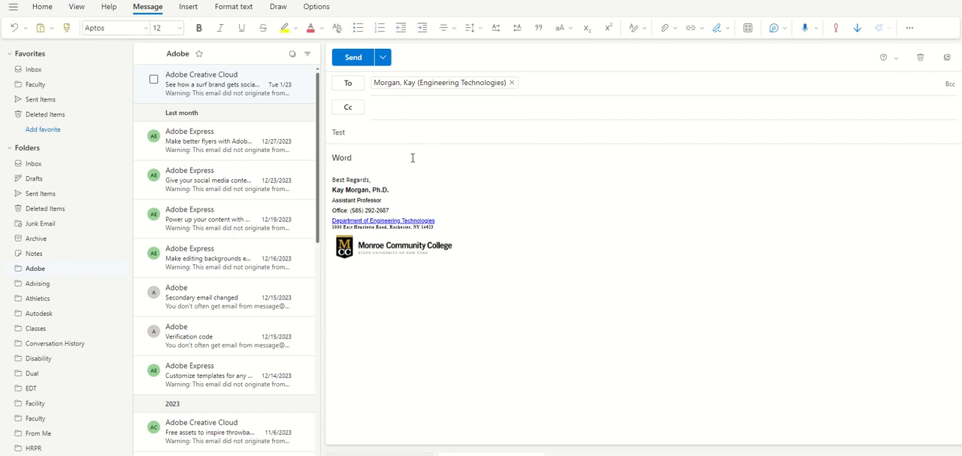
- Schedule the message with a custom send date of 1/29/2024 at 9:00 AM
left_click(383, 57)
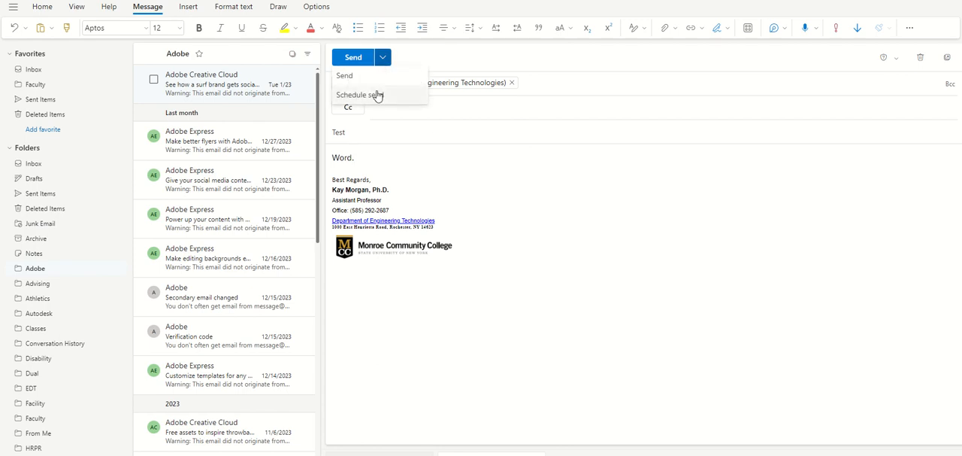
left_click(377, 95)
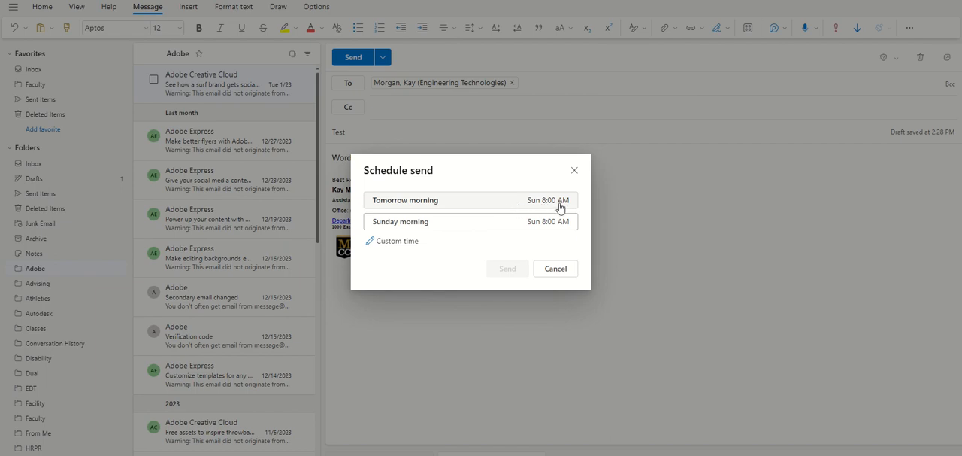
left_click(398, 242)
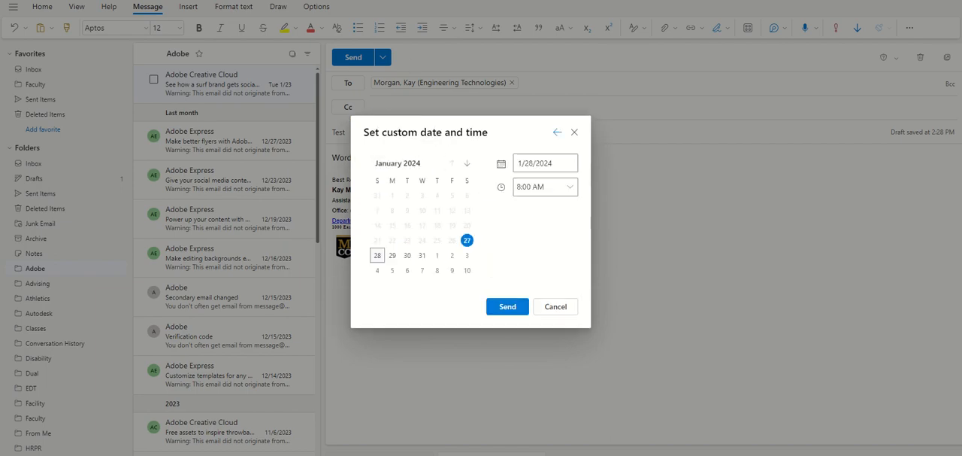
left_click(392, 256)
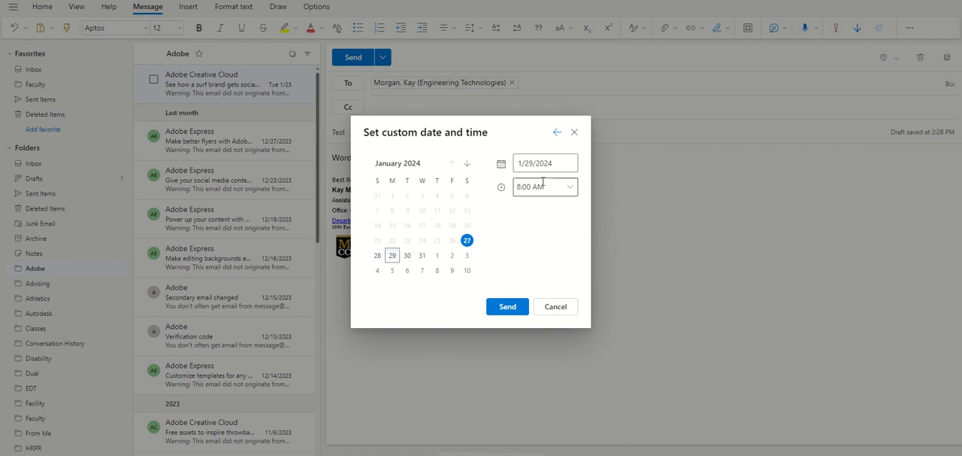
left_click(570, 188)
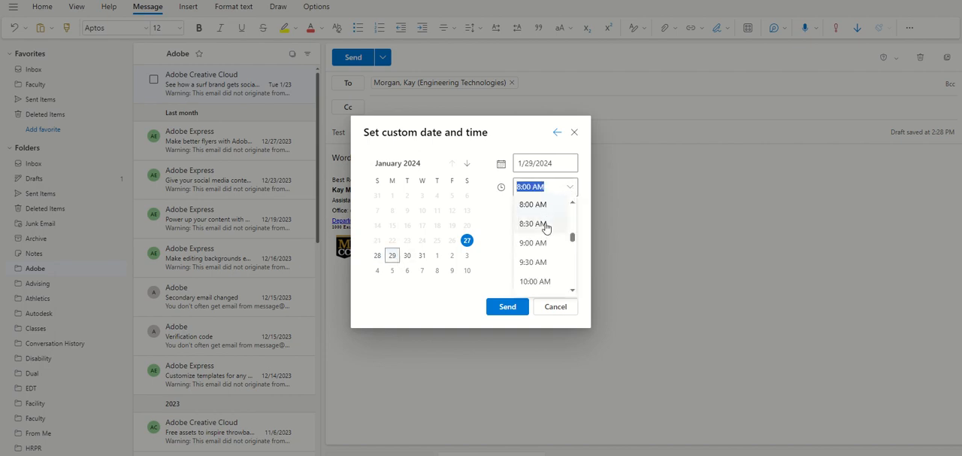
left_click(546, 242)
left_click(572, 189)
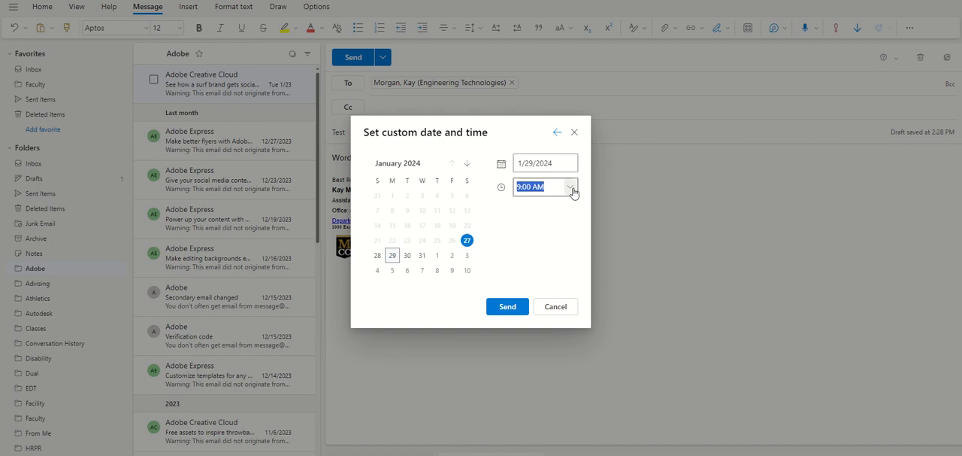
left_click_drag(573, 242, 574, 215)
left_click(508, 213)
left_click(508, 307)
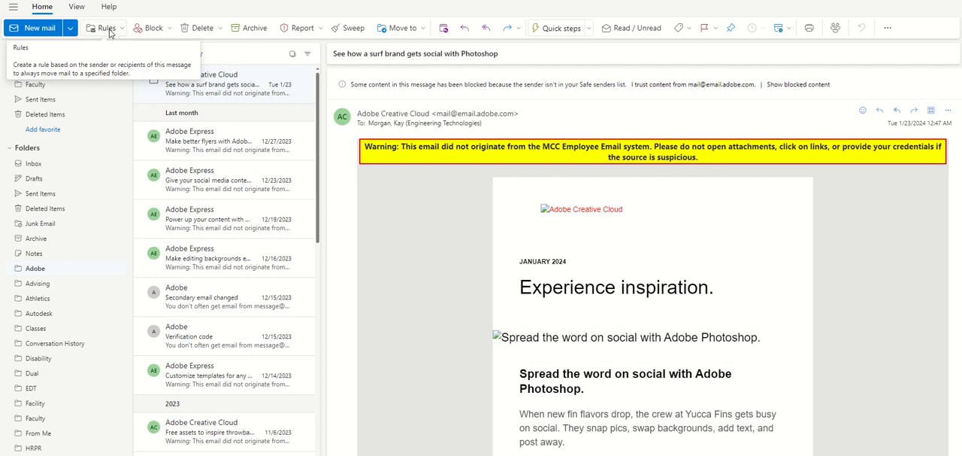
- Open the mail rules management and start a new rule named "A"
left_click(120, 30)
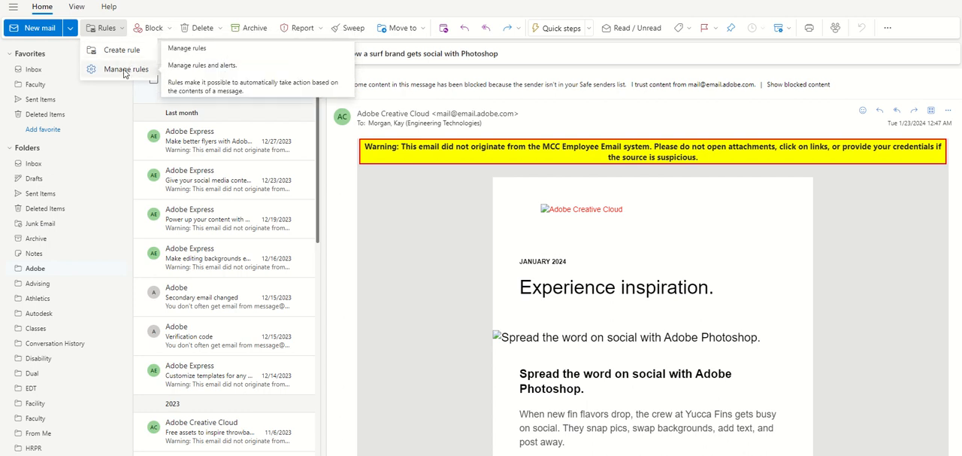
left_click(125, 71)
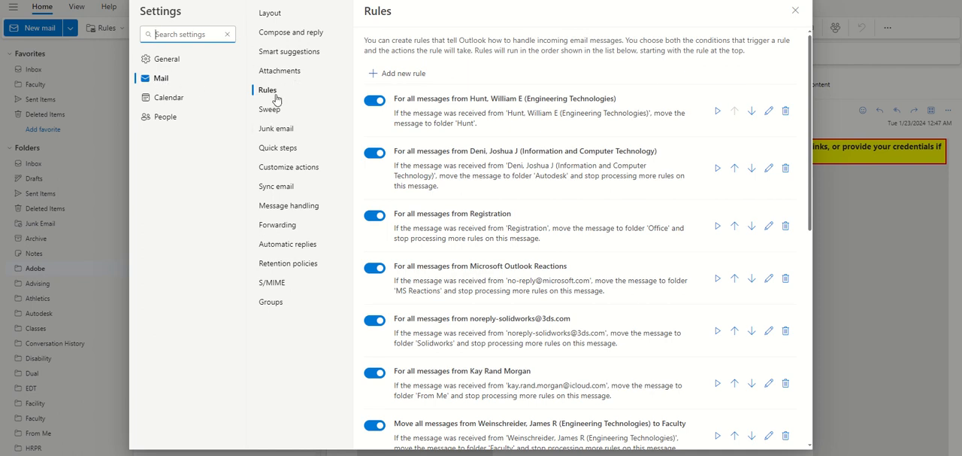
left_click(396, 73)
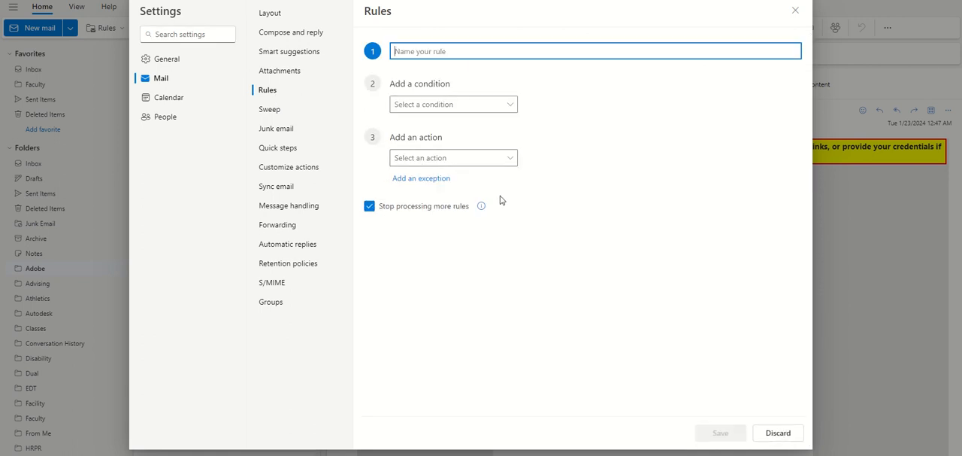
type("A")
- Review the available rule conditions and set the condition to From
left_click(450, 112)
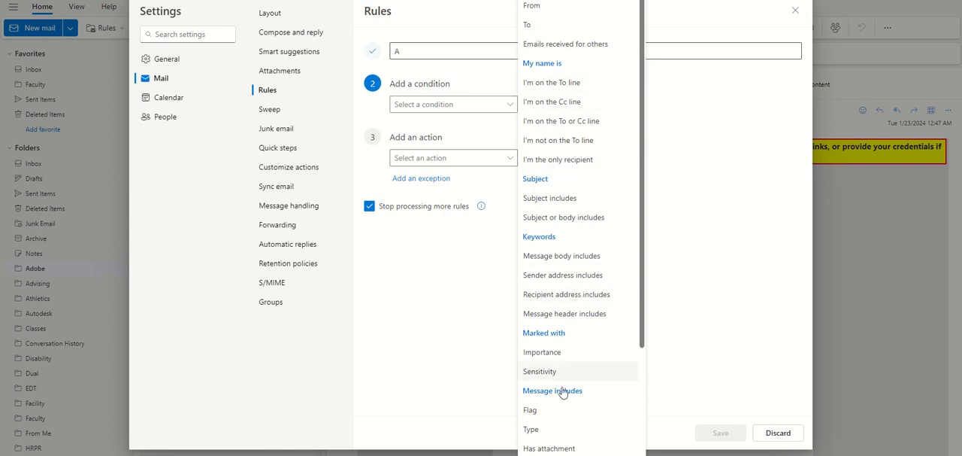
left_click_drag(643, 342, 642, 453)
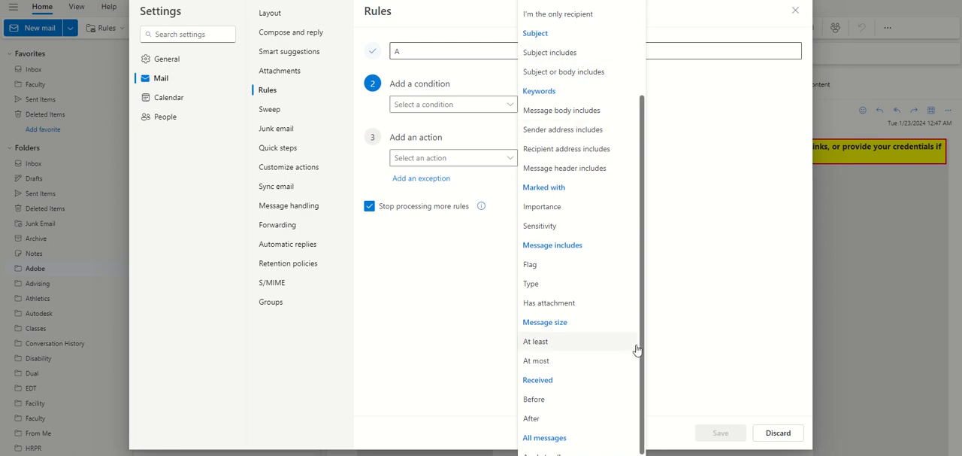
left_click_drag(642, 360, 636, 237)
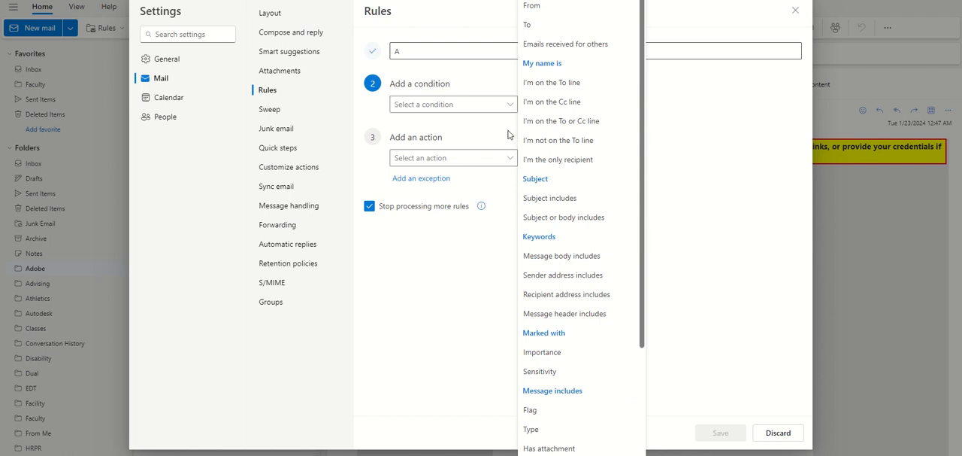
left_click(548, 7)
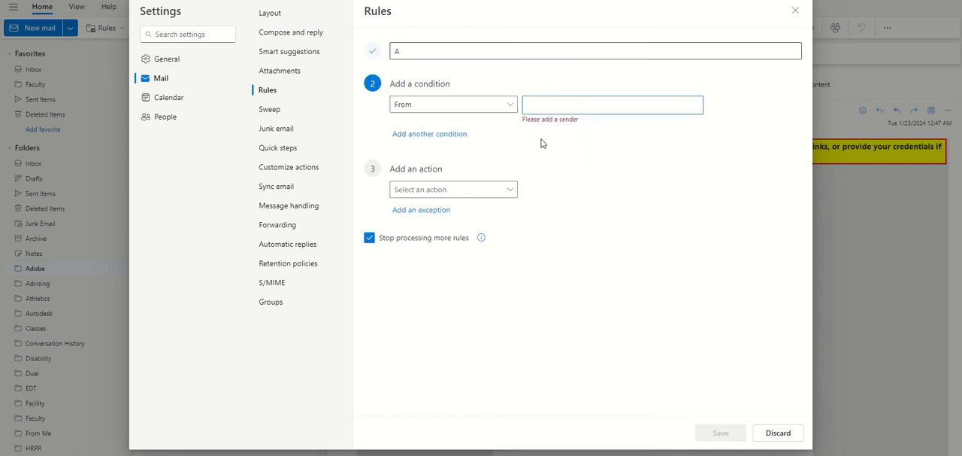
- Replace the sample sender text "AA" with the mailbox owner's outlook.com contact, found by first name
left_click(547, 107)
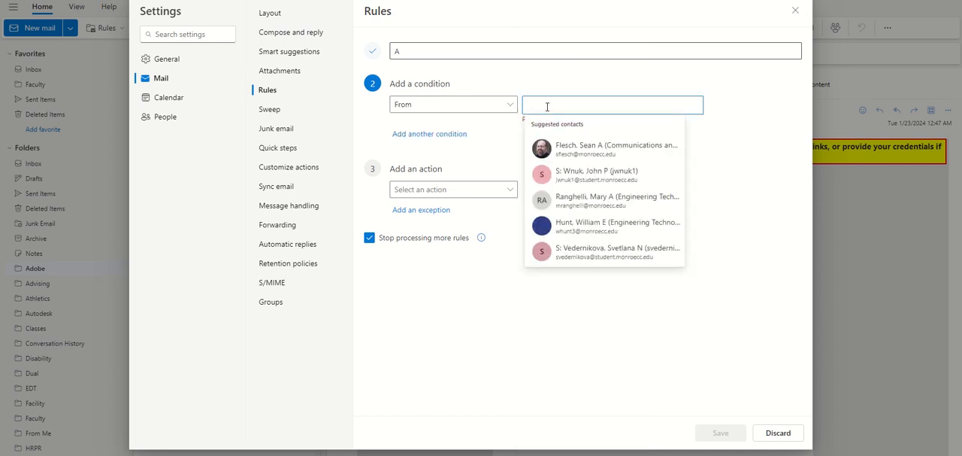
type("AA")
left_click(724, 151)
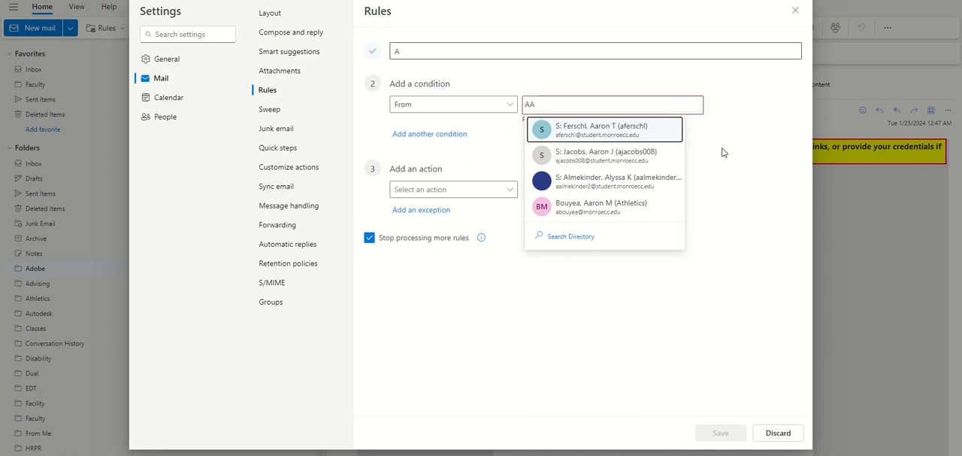
left_click(551, 106)
key("BackSpace")
key("BackSpace")
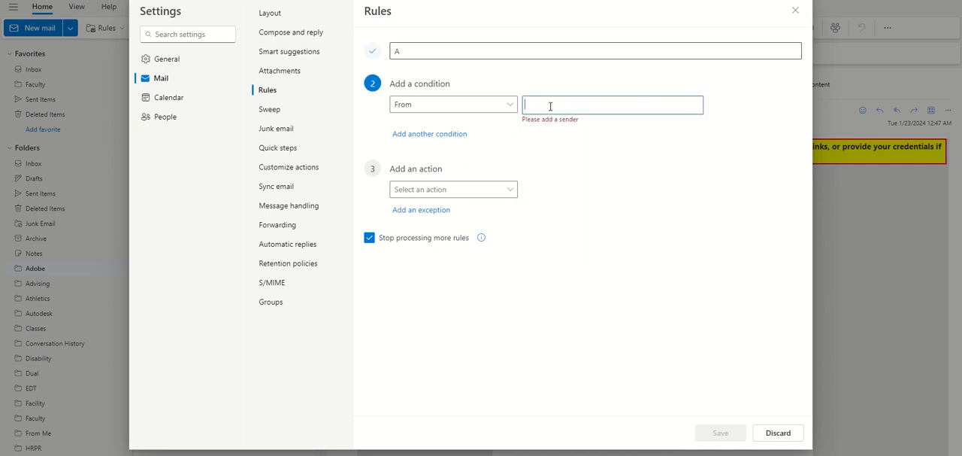
type("kay")
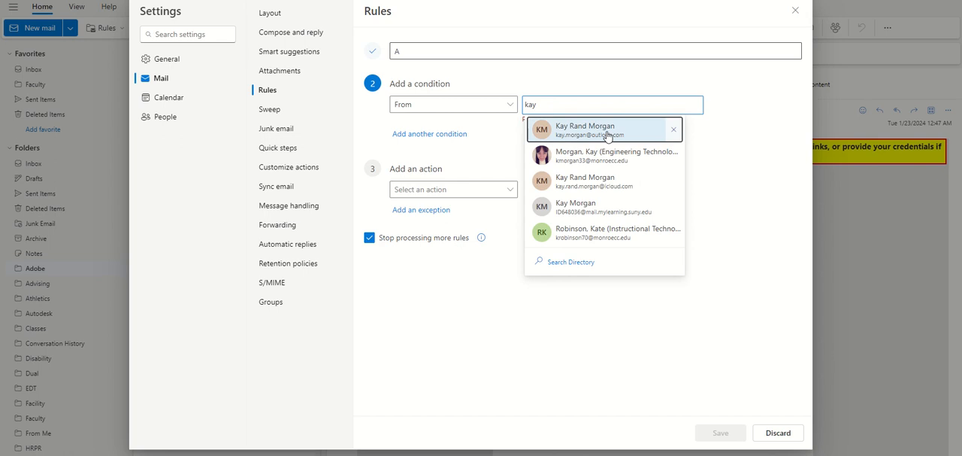
left_click(550, 195)
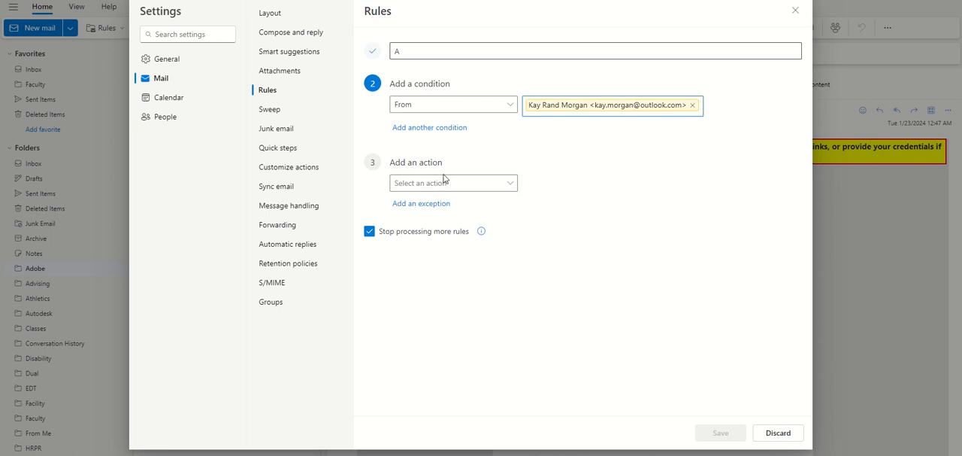
- Set the rule's action to Move to, with the existing From Me folder as the destination
left_click(484, 188)
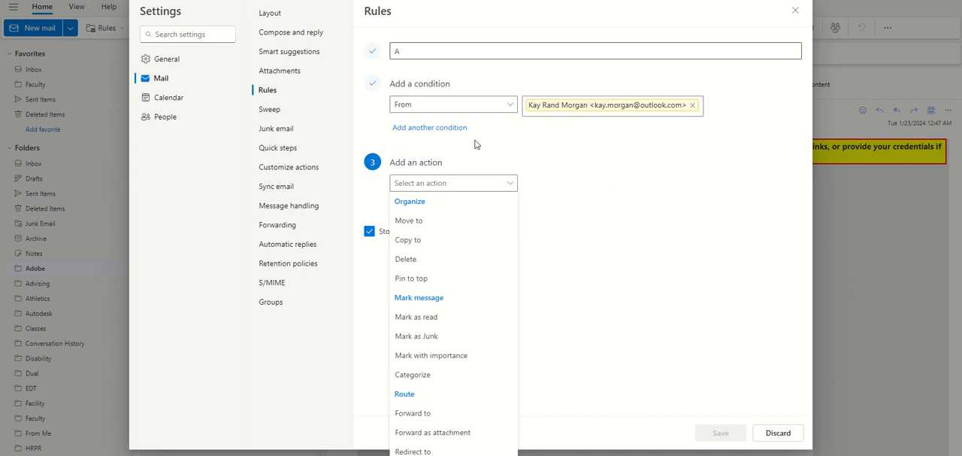
left_click(444, 223)
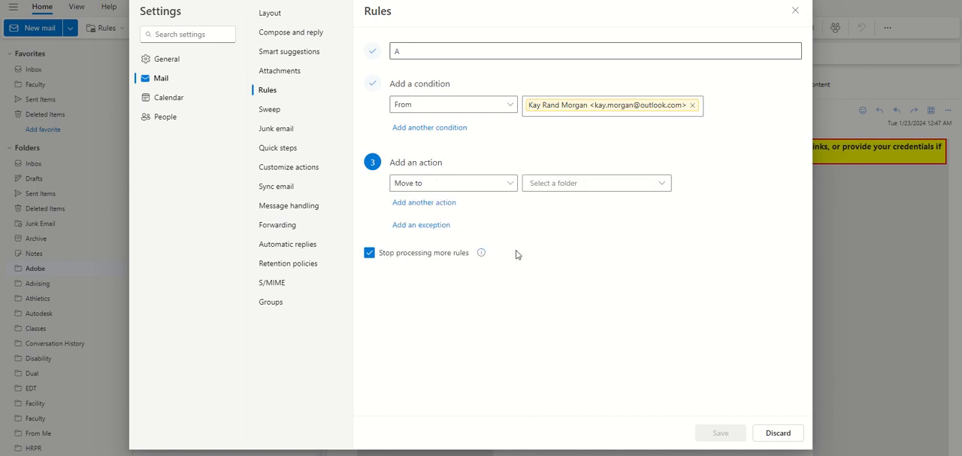
left_click(560, 187)
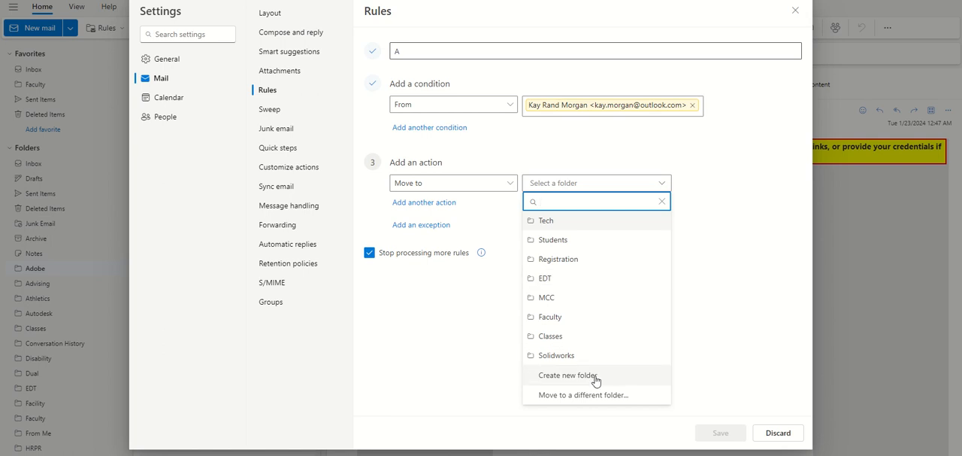
type("from")
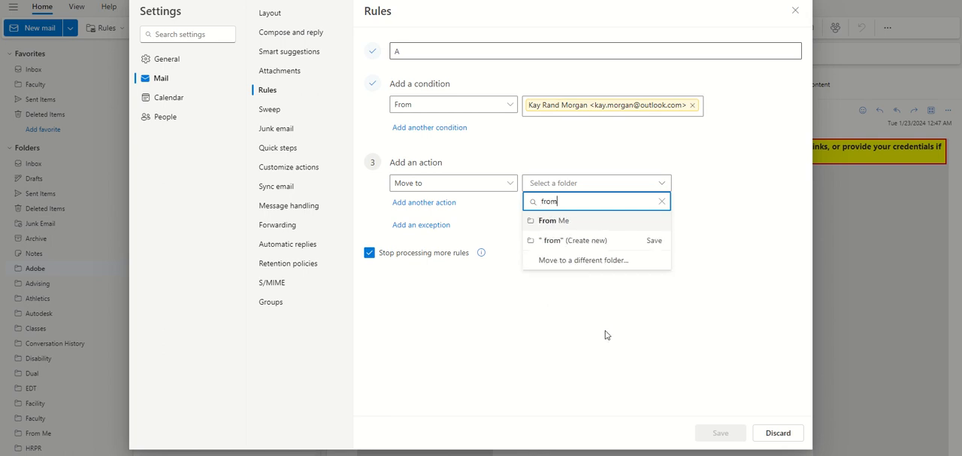
left_click(569, 225)
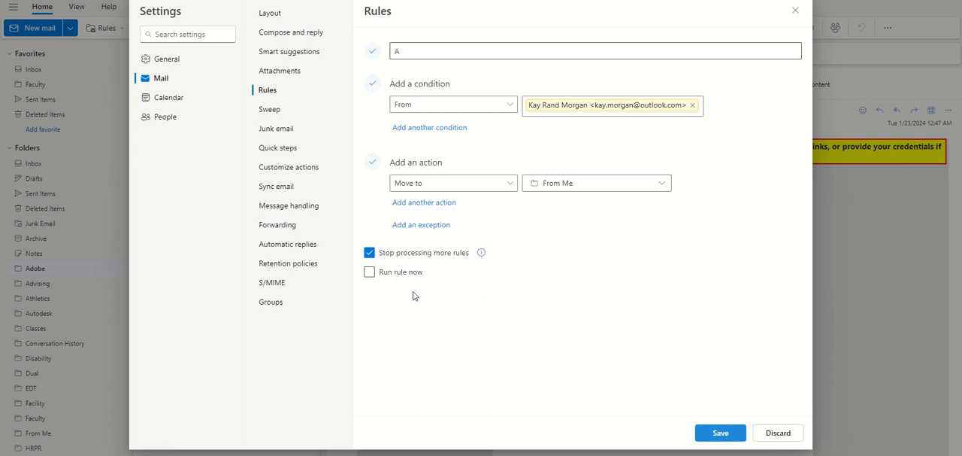
- Enable Run rule now and rename the rule as "From Me Emails"
left_click(369, 275)
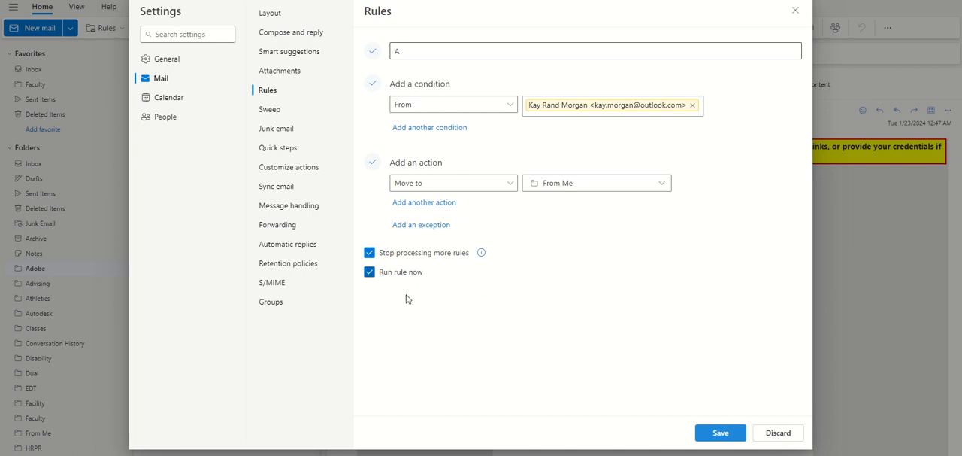
left_click(410, 51)
key("BackSpace")
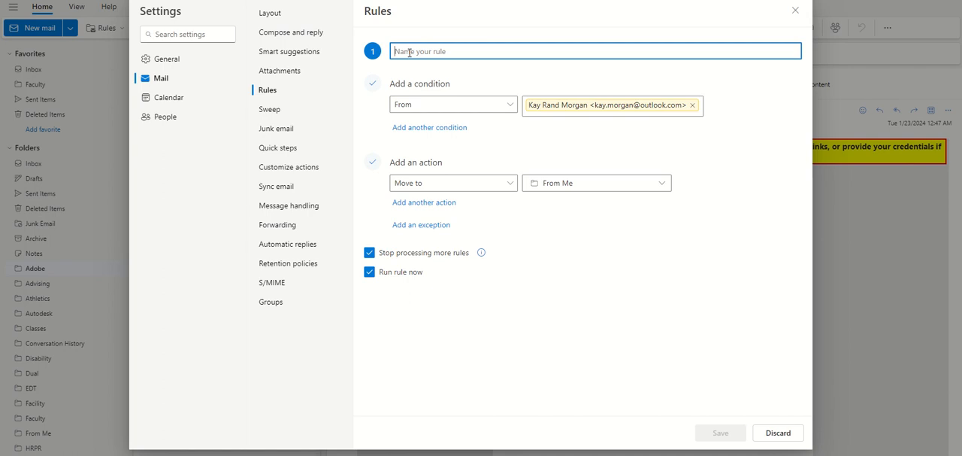
type("From Me ")
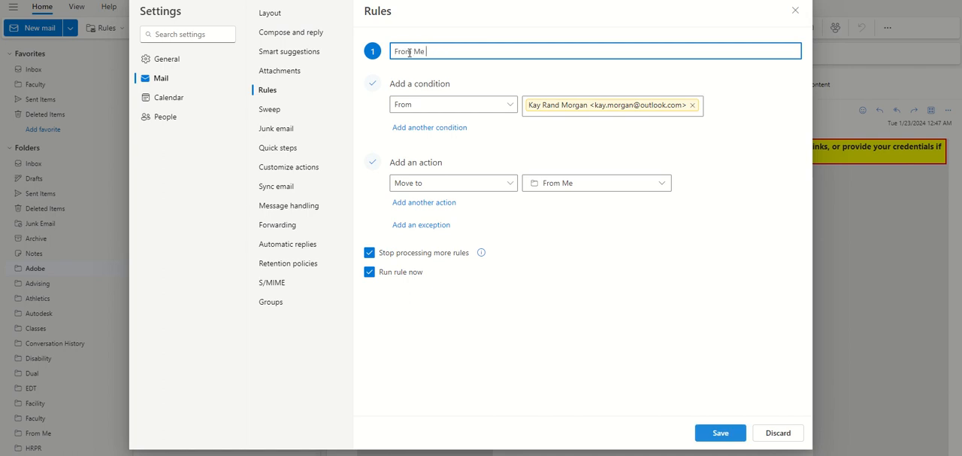
type("Emails")
left_click(712, 313)
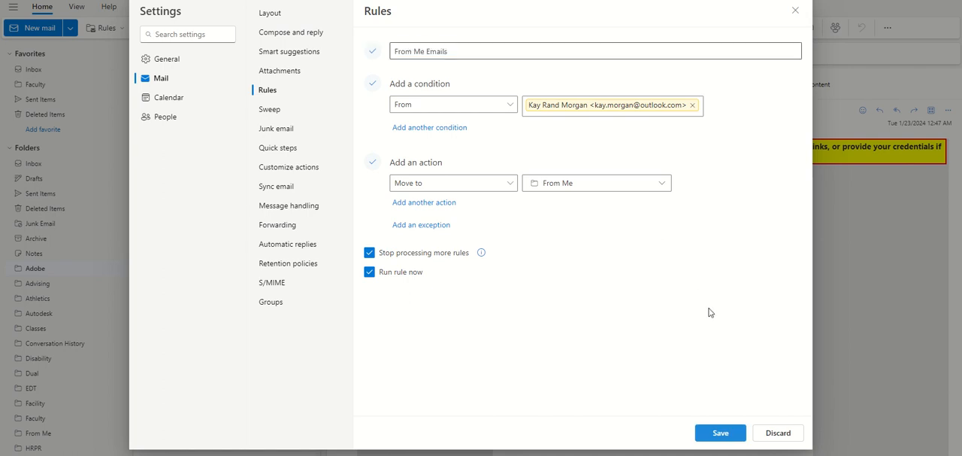
- Add an exception and a second action to the rule to view their options, removing each one again
left_click(435, 227)
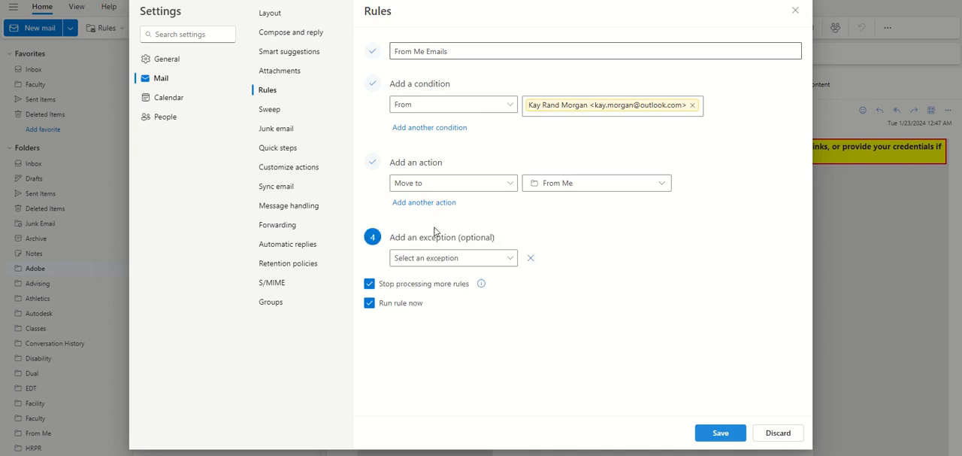
left_click(511, 258)
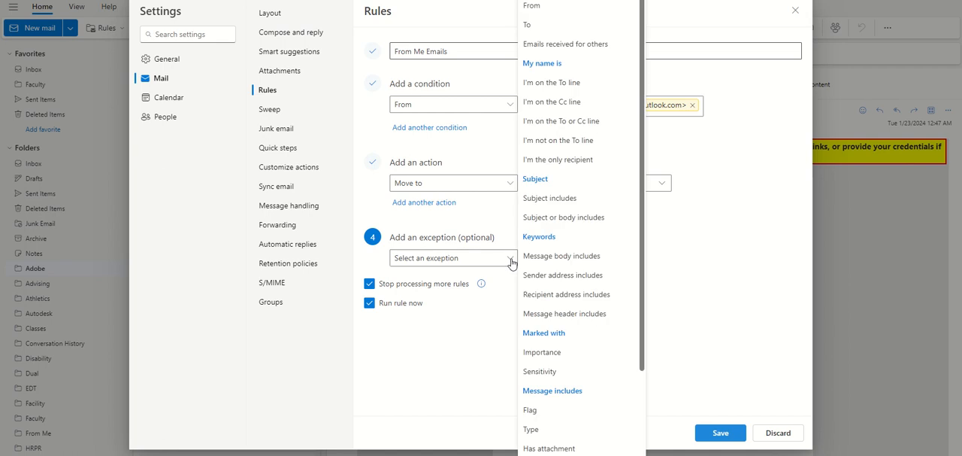
left_click(683, 345)
left_click(531, 258)
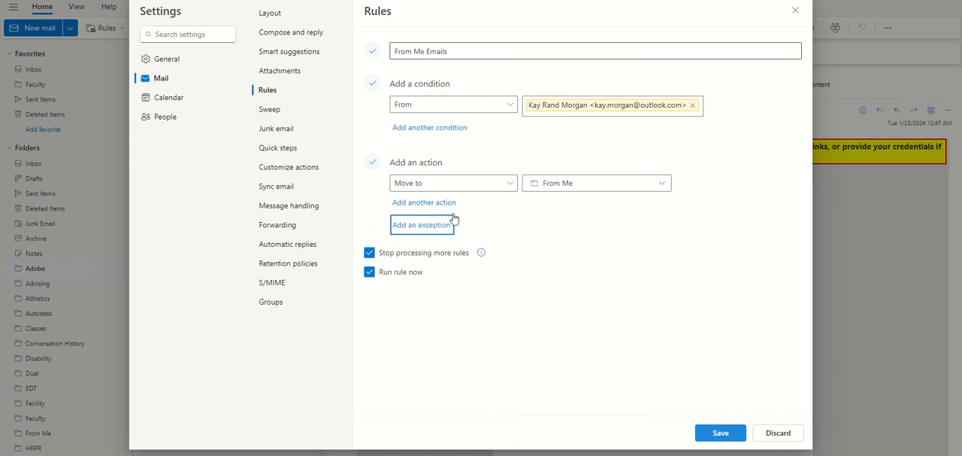
left_click(446, 207)
left_click(509, 207)
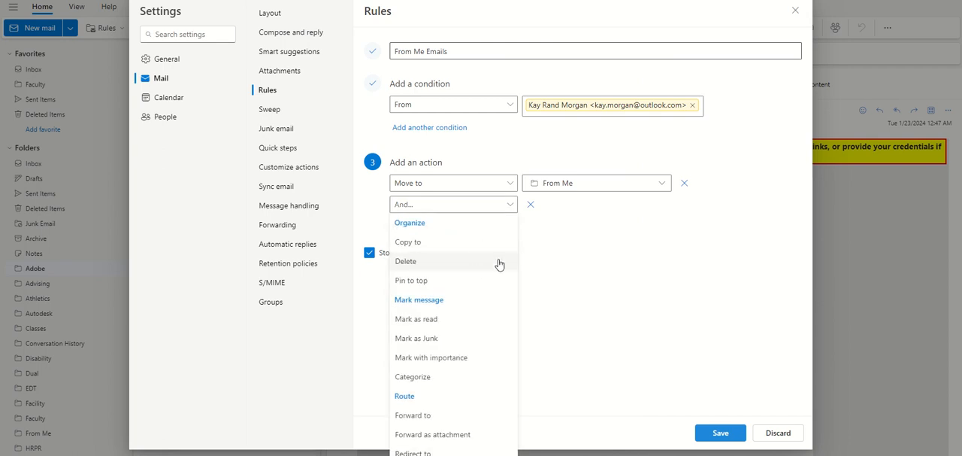
left_click(531, 204)
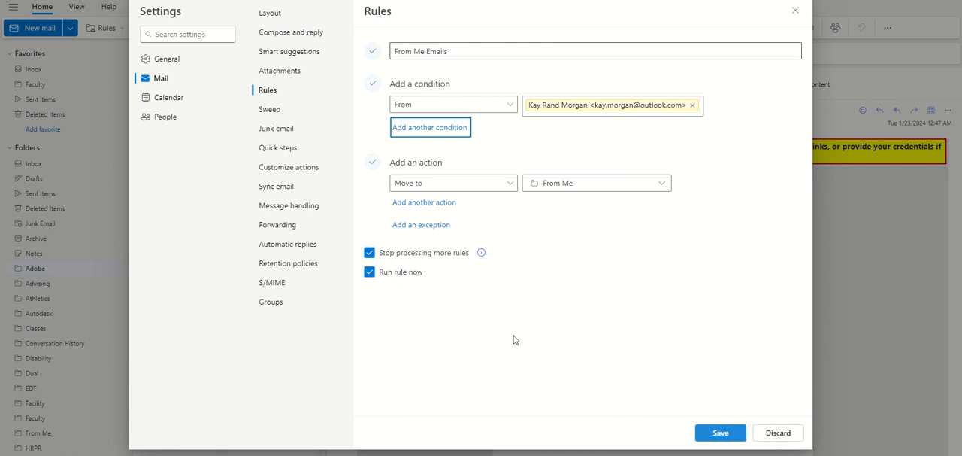
- Turn off Stop processing more rules, and try a new destination folder named "AAA" before clearing that name
left_click(370, 254)
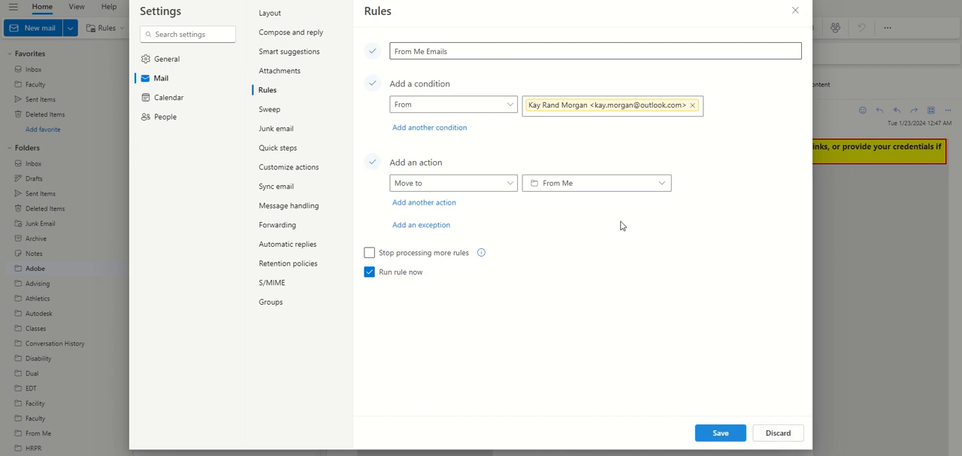
left_click(656, 190)
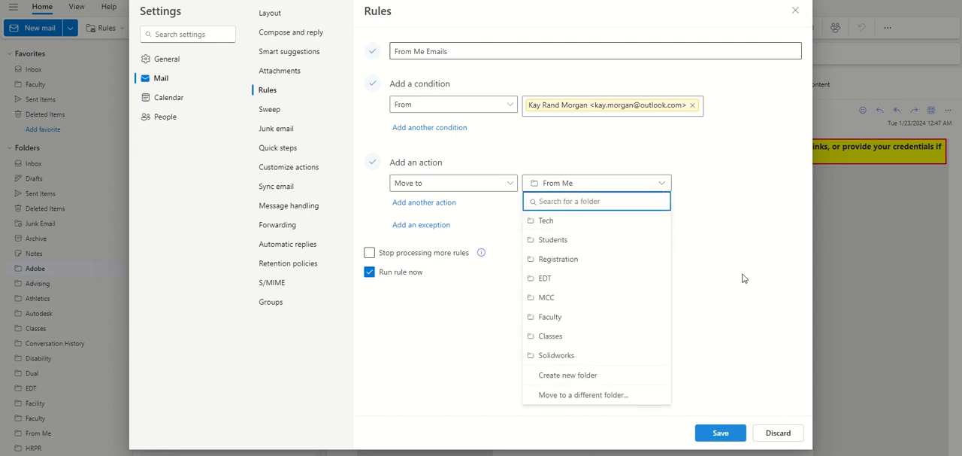
left_click(604, 376)
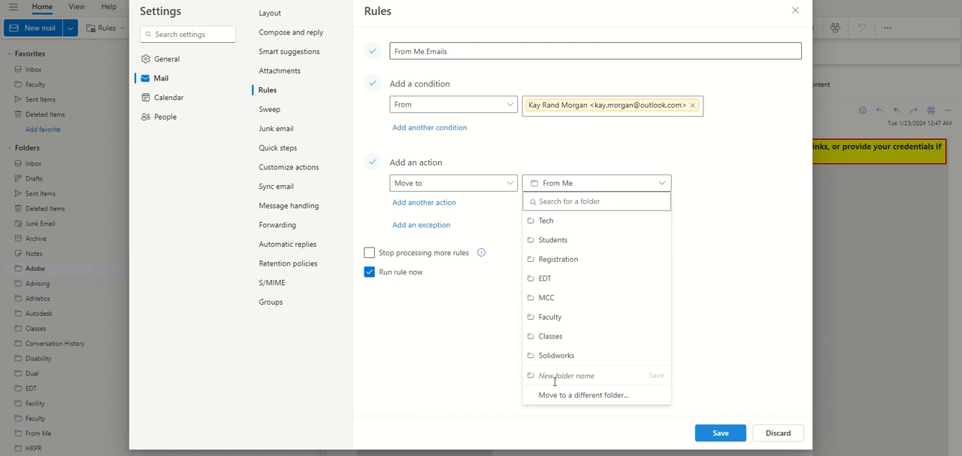
type("AAA")
key("BackSpace")
key("BackSpace")
key("BackSpace")
left_click(776, 340)
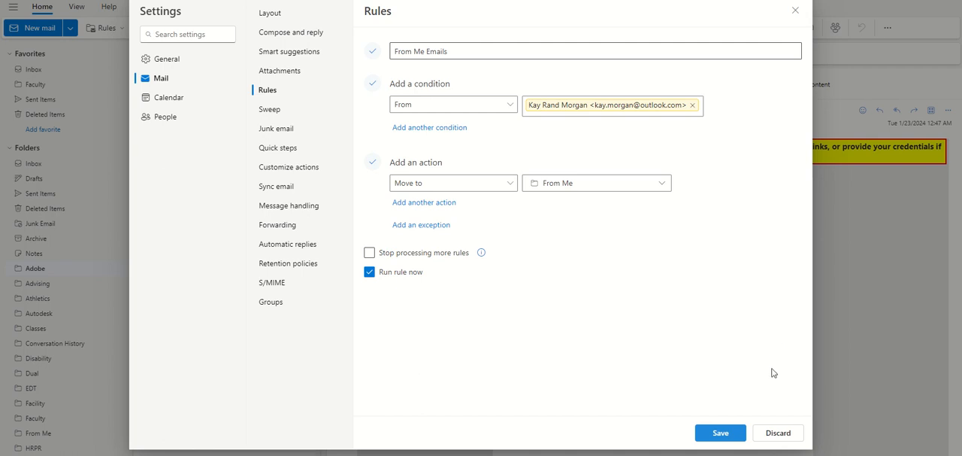
- Discard the new rule and close the settings
left_click(778, 433)
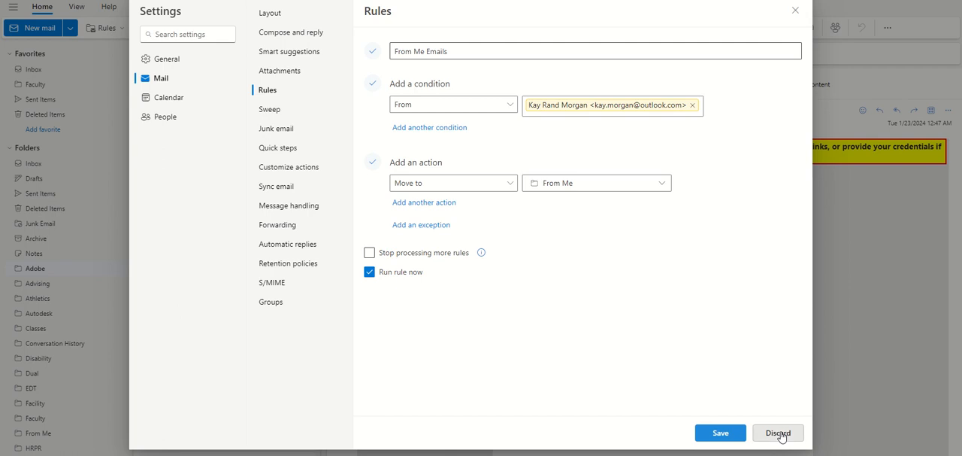
left_click(795, 11)
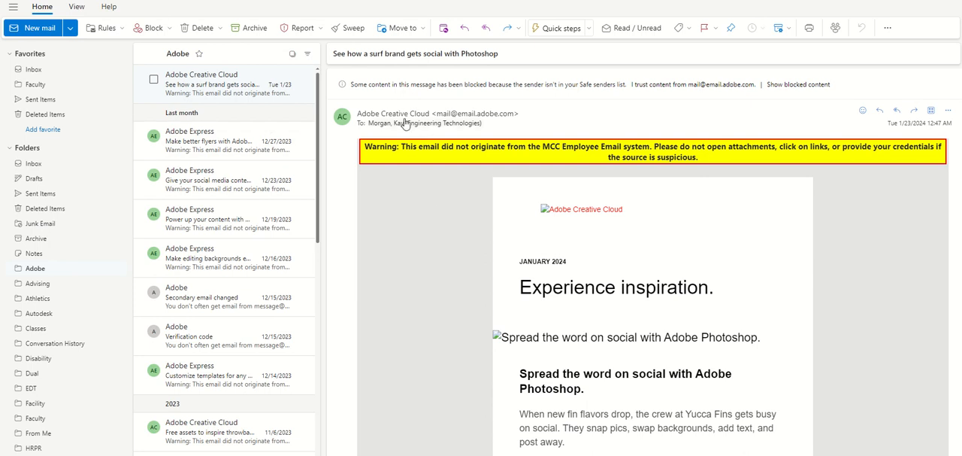
- Examine the block and report options available for the selected Adobe Creative Cloud message
left_click(170, 29)
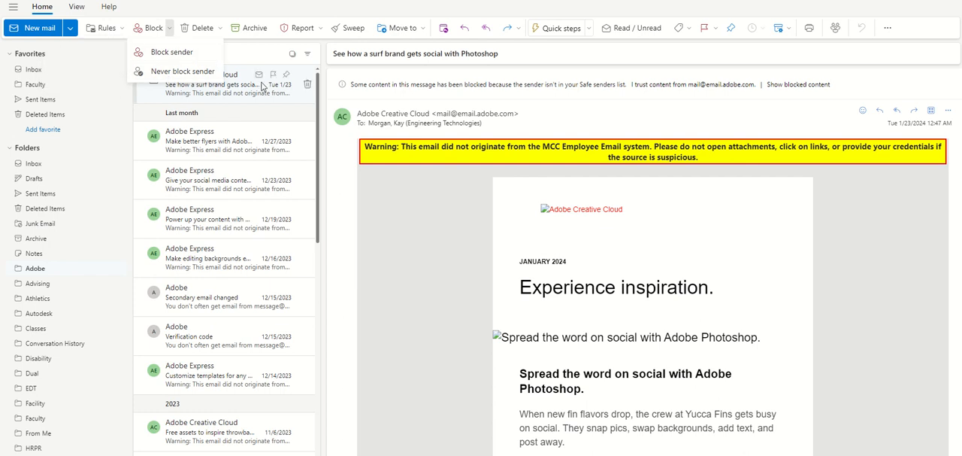
left_click(243, 100)
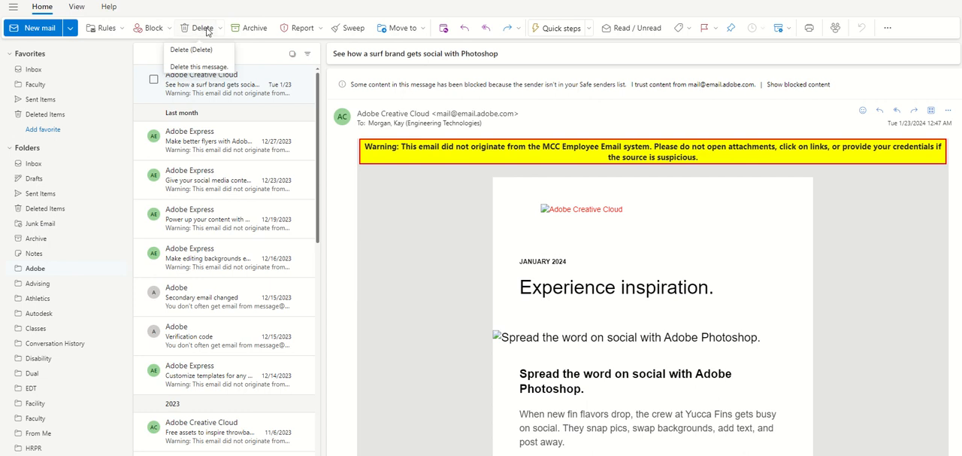
mouse_move(249, 88)
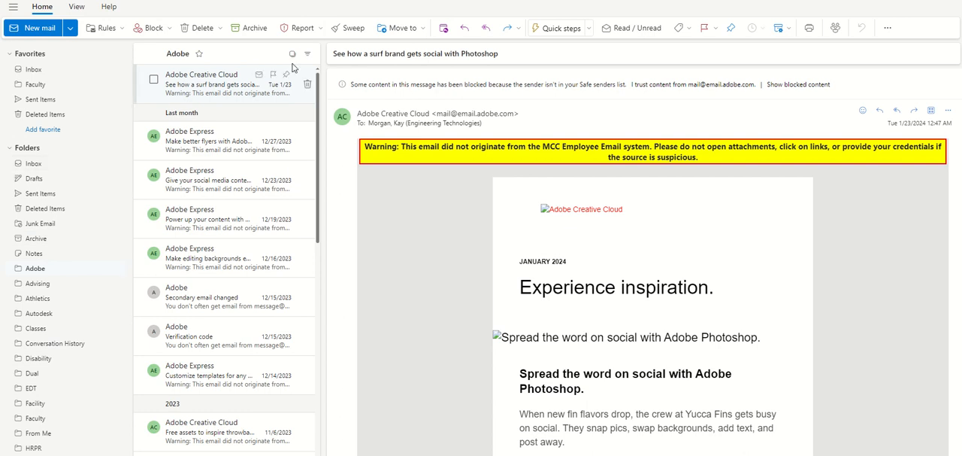
left_click(320, 30)
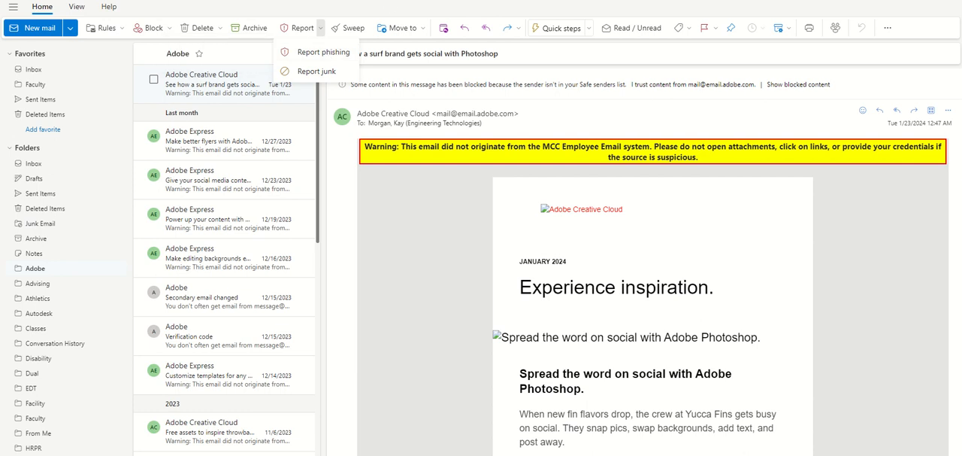
- Review the destination folders offered for moving the selected Adobe Creative Cloud message, without moving it
left_click(321, 28)
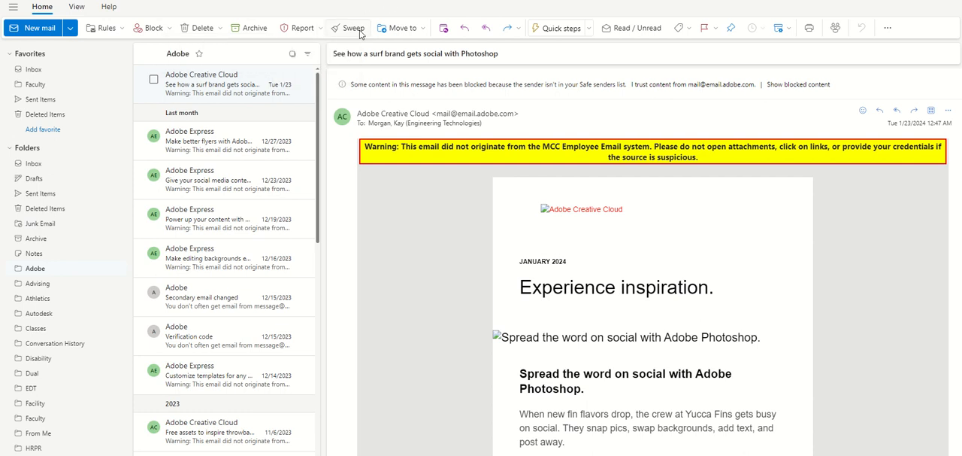
left_click(423, 30)
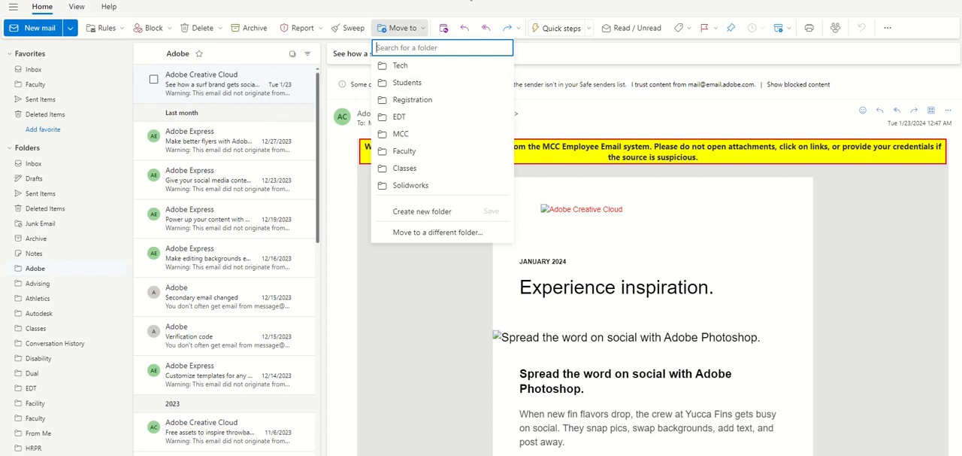
left_click(462, 12)
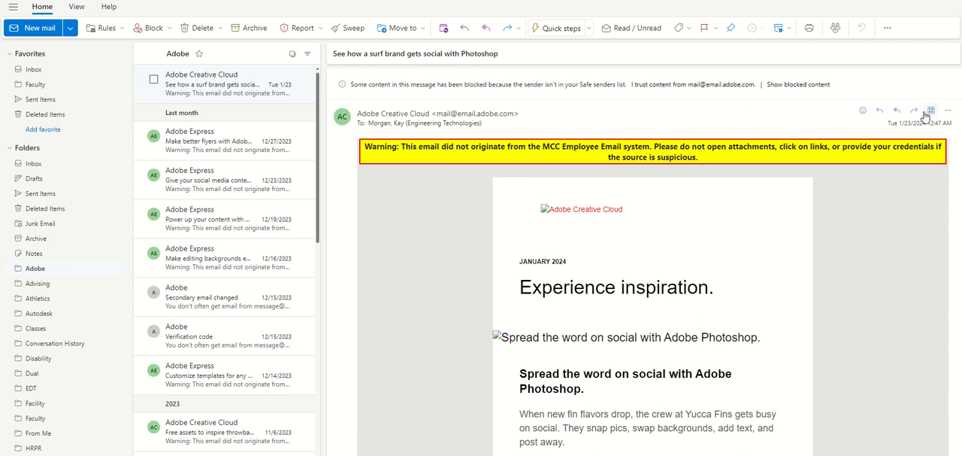
- View the apps available for the open message, and collapse and re-expand the message itself
mouse_move(863, 113)
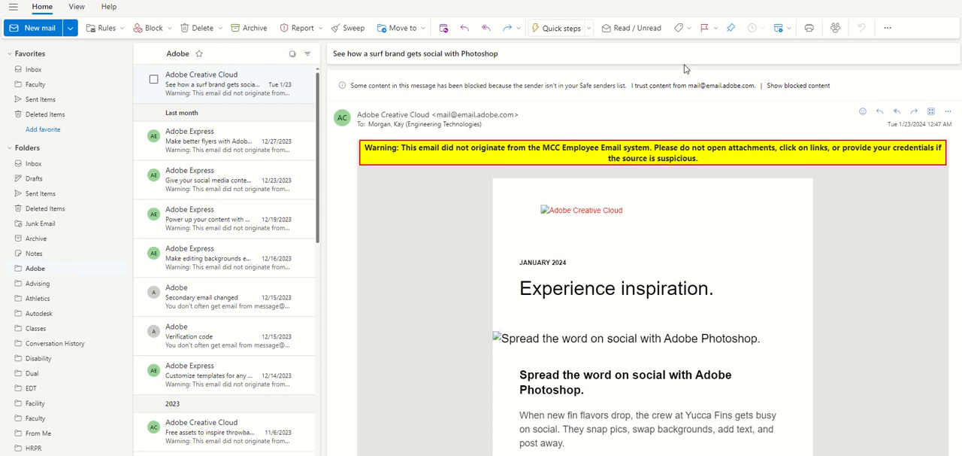
left_click(934, 110)
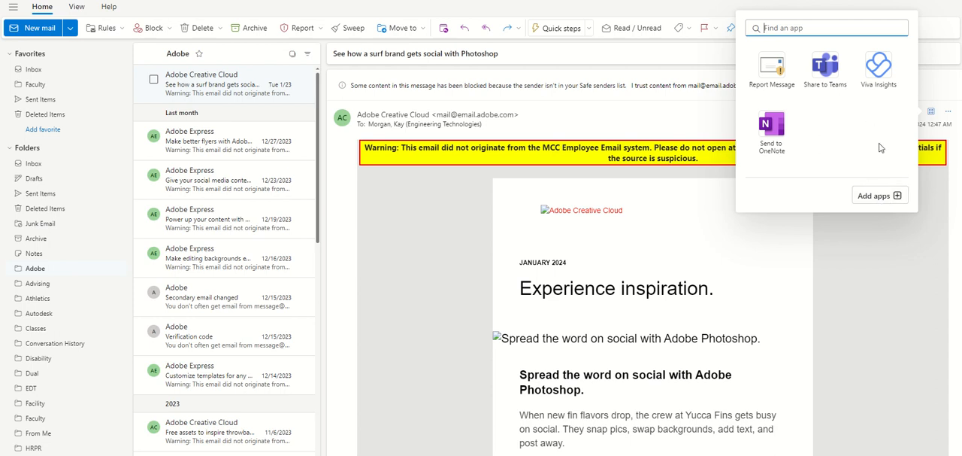
left_click(940, 94)
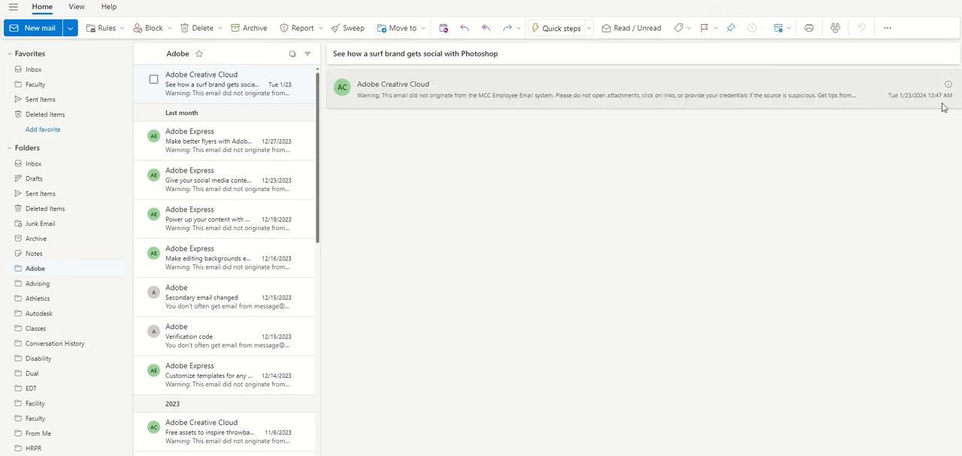
left_click(869, 92)
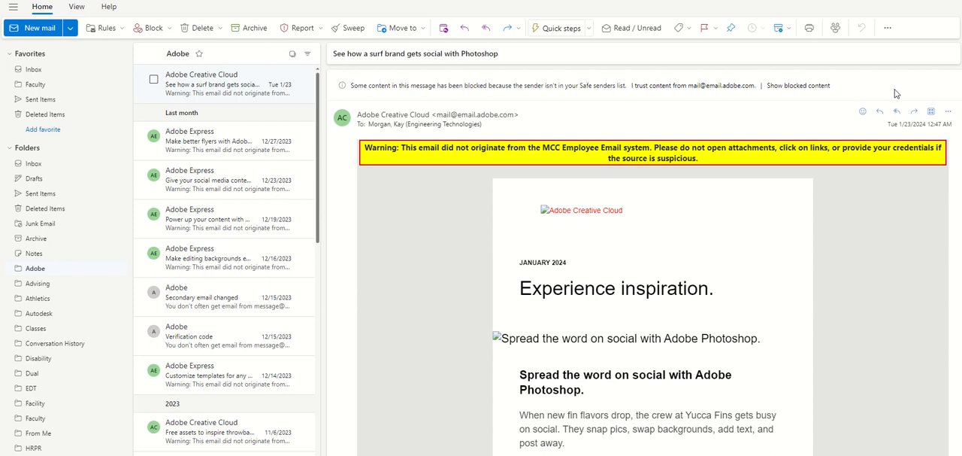
left_click(893, 92)
left_click(893, 93)
- Review the additional actions offered for the open message and the reply and forward options at its end
left_click(950, 113)
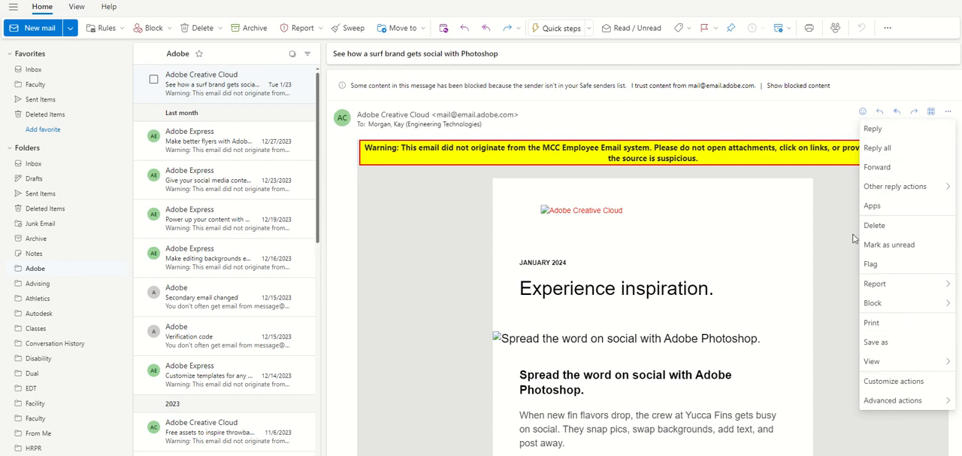
left_click(812, 112)
left_click(863, 99)
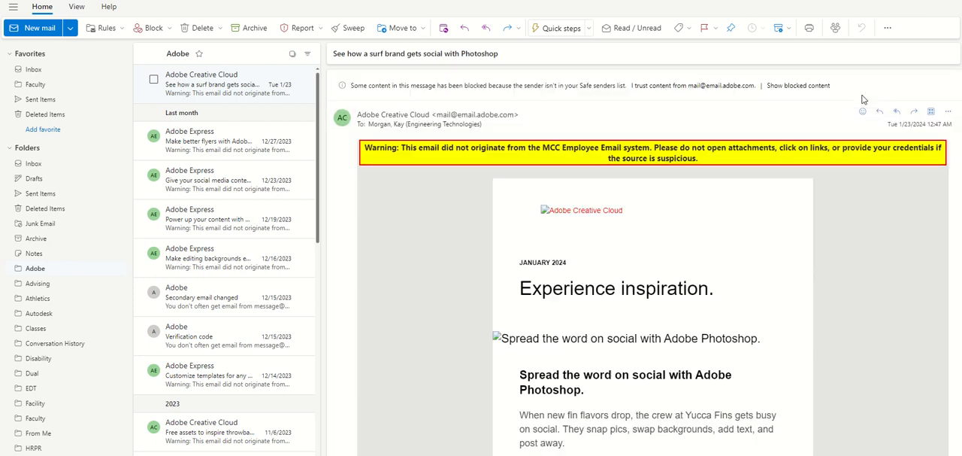
scroll(730, 290, "down", 15)
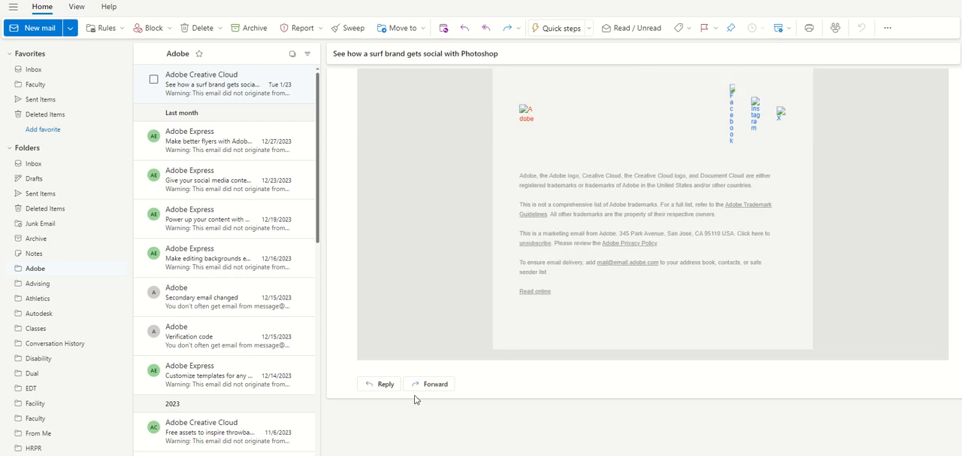
scroll(612, 304, "up", 15)
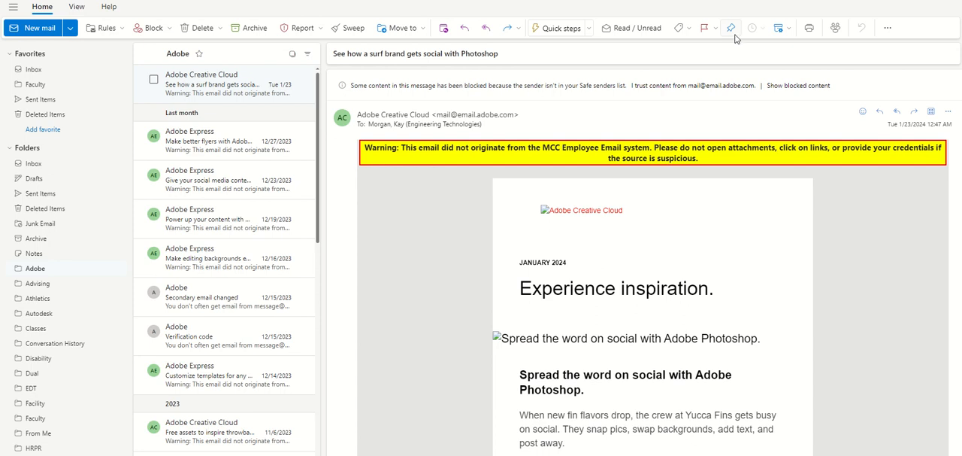
- Look through the contact, LinkedIn, files and messages sections of the Adobe Creative Cloud sender's profile card and close it
left_click(511, 117)
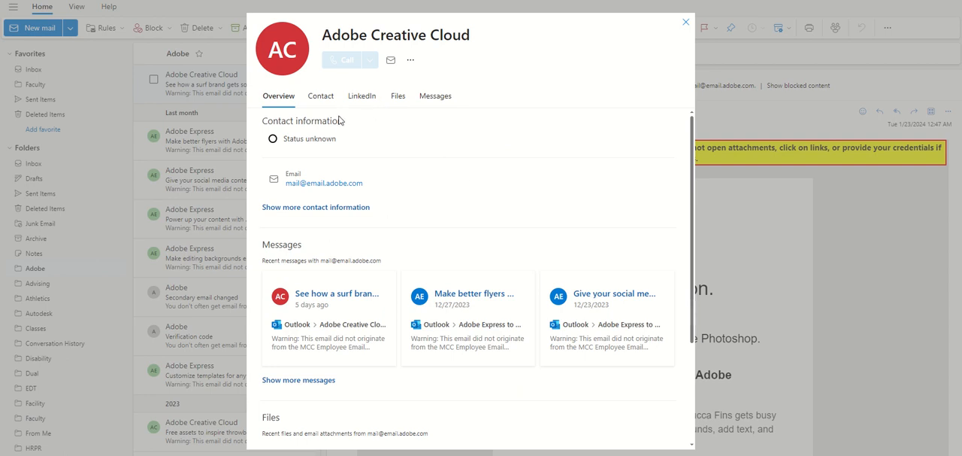
left_click(319, 95)
left_click(366, 99)
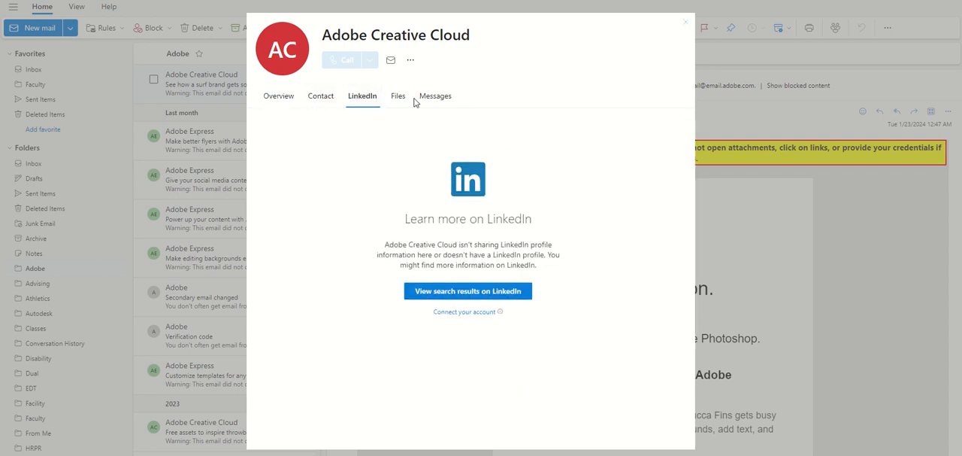
left_click(404, 102)
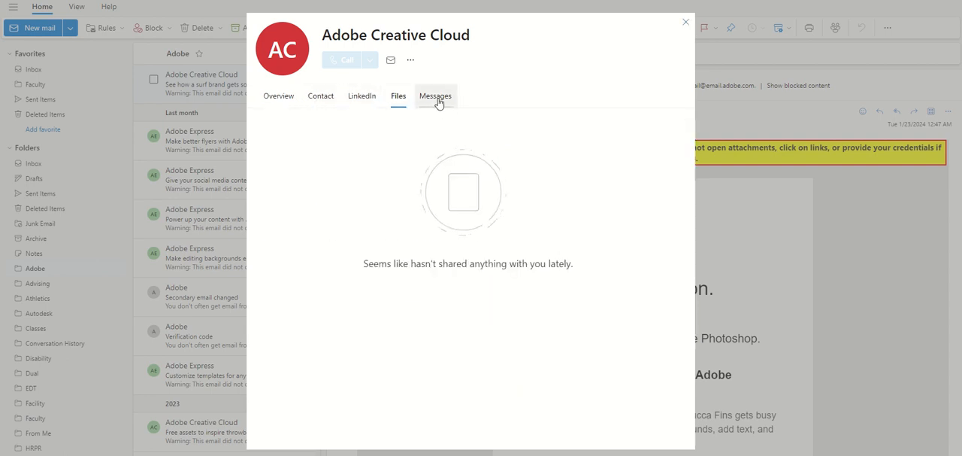
left_click(439, 101)
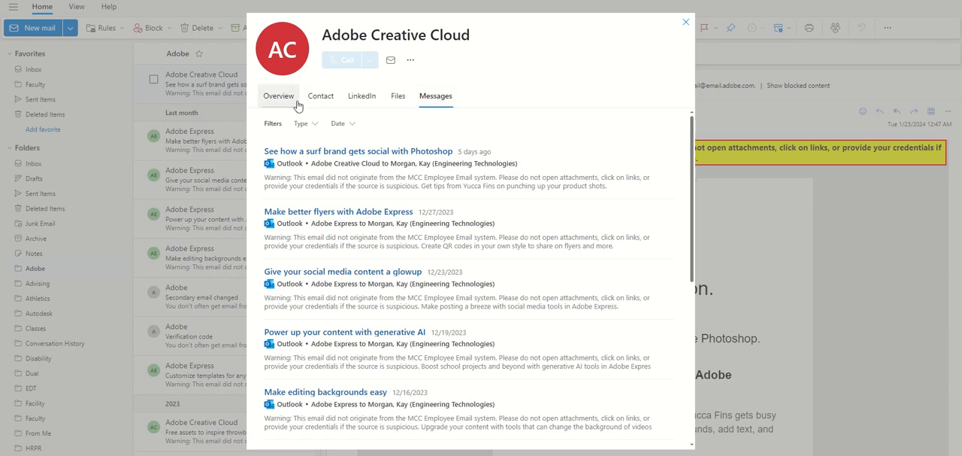
left_click(266, 97)
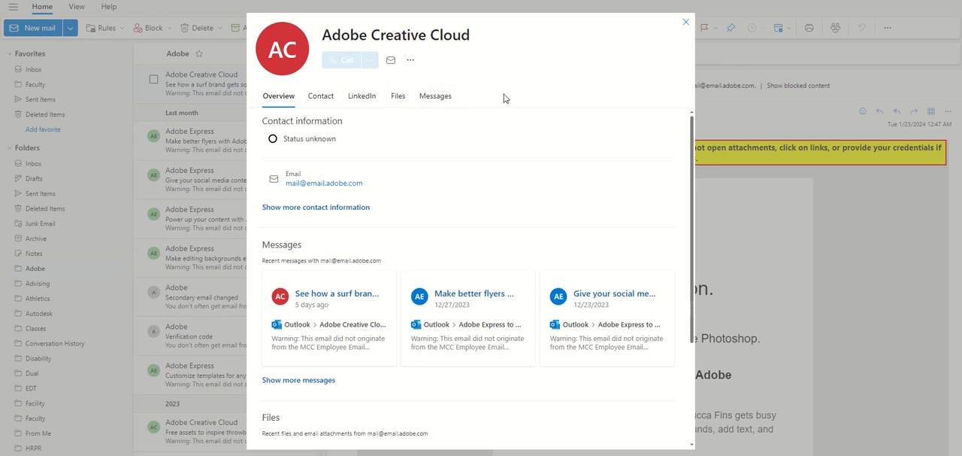
left_click(686, 23)
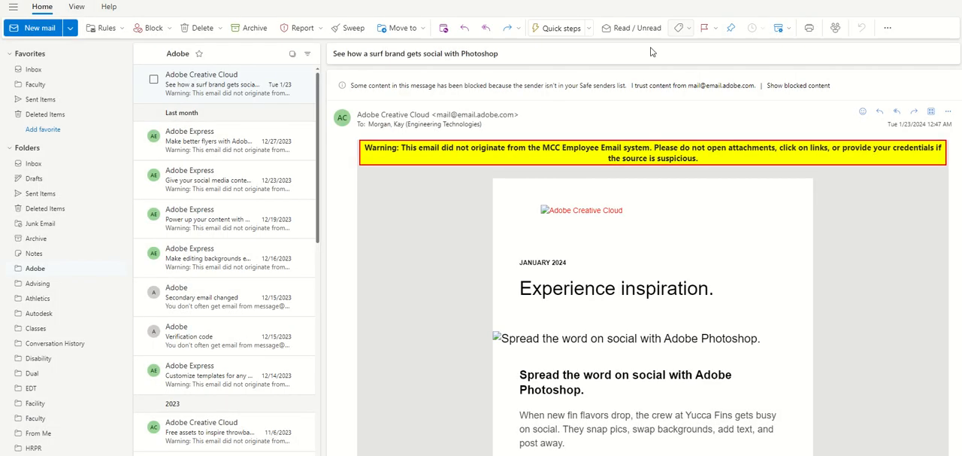
- Look through the recipient's profile card, including contact, organization, files, messages and LinkedIn details, and close it
left_click(470, 126)
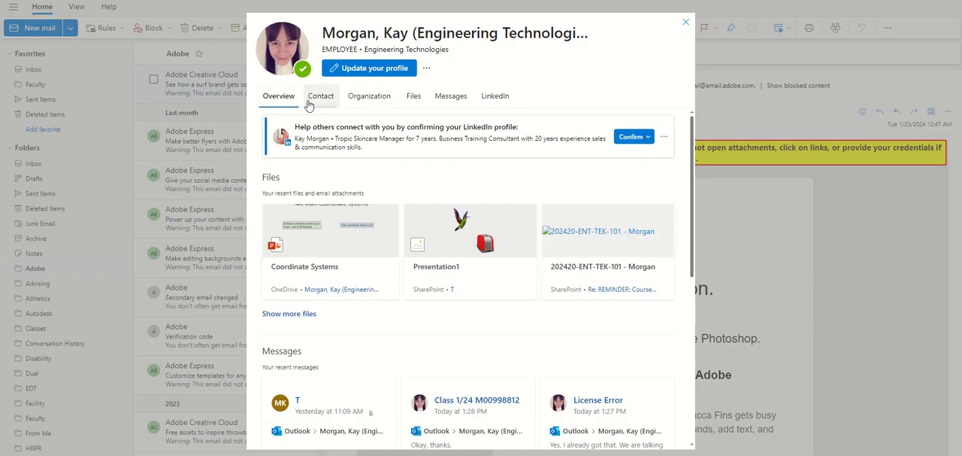
left_click(319, 101)
left_click(367, 101)
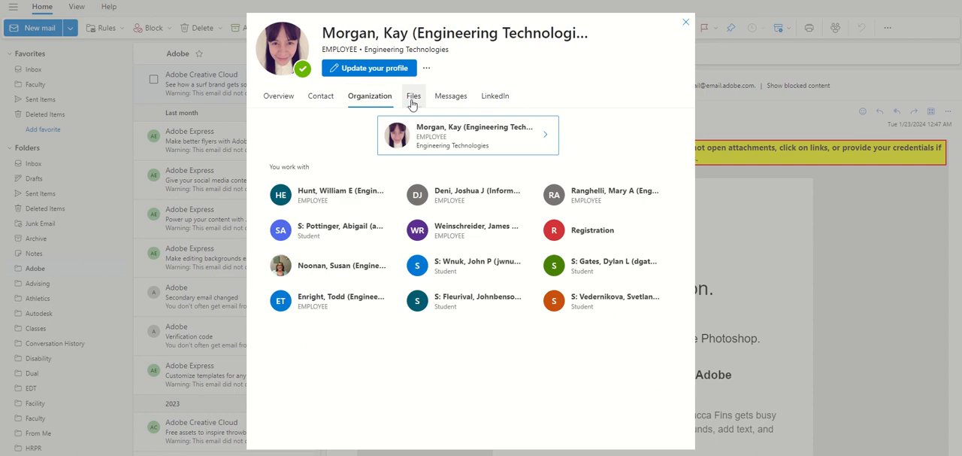
left_click(412, 103)
left_click(457, 100)
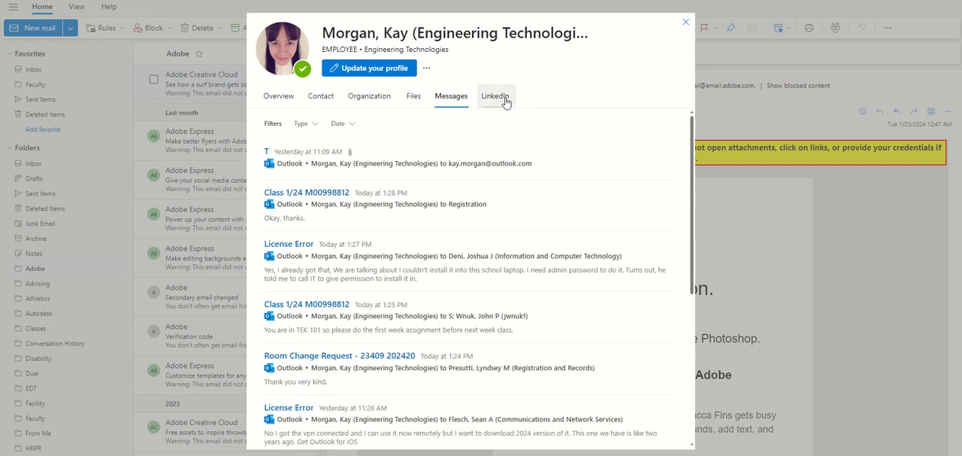
left_click(505, 102)
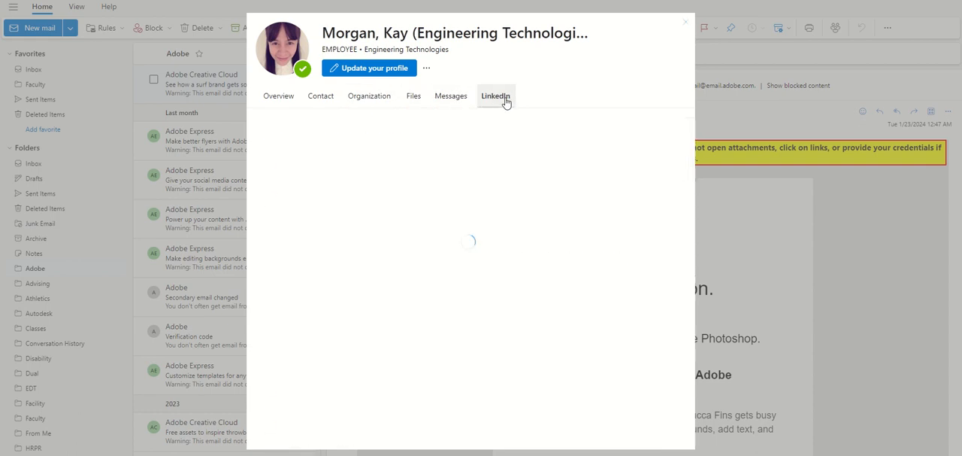
left_click(276, 105)
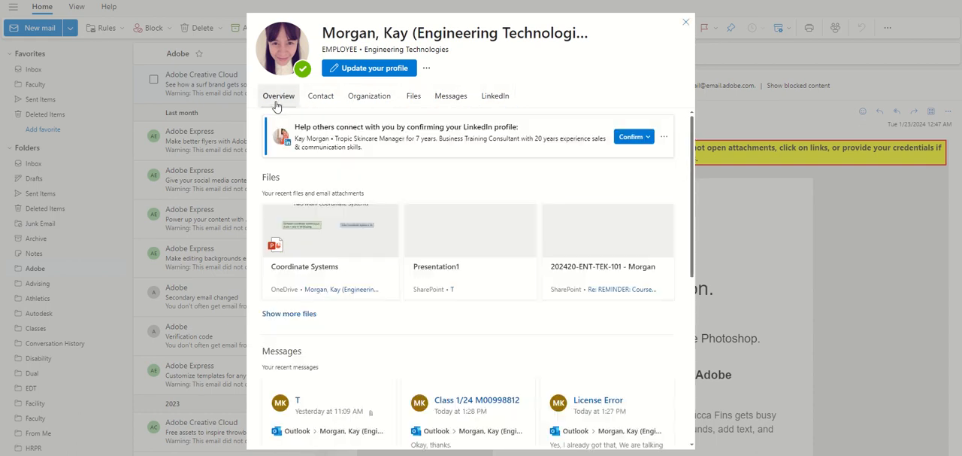
left_click(686, 22)
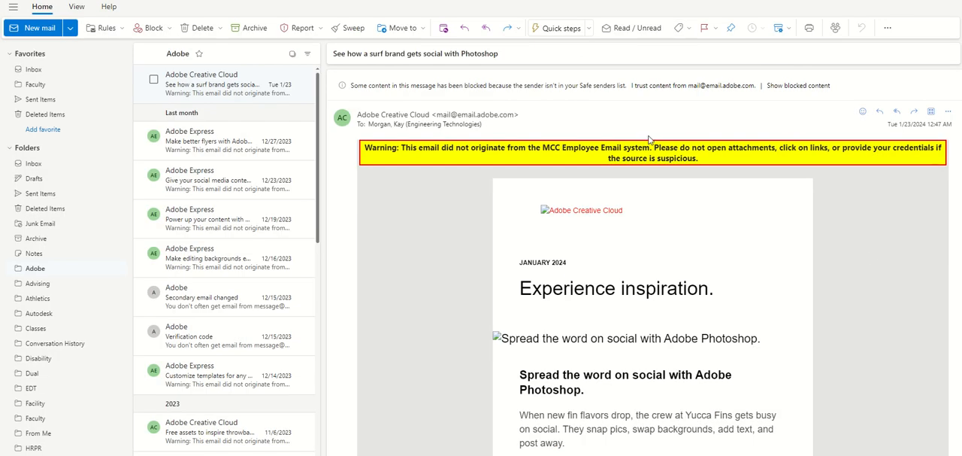
- Start a new quick step to view its available actions, discard it and close the settings
left_click(561, 29)
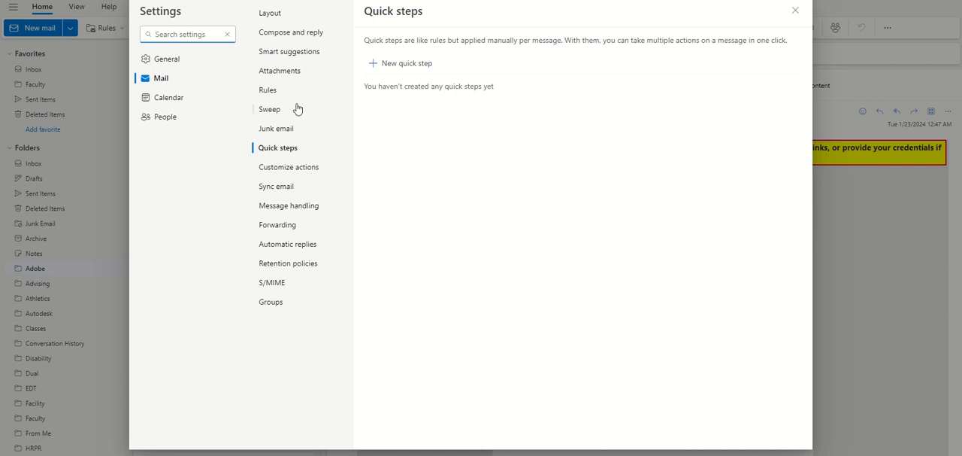
left_click(392, 64)
left_click(506, 112)
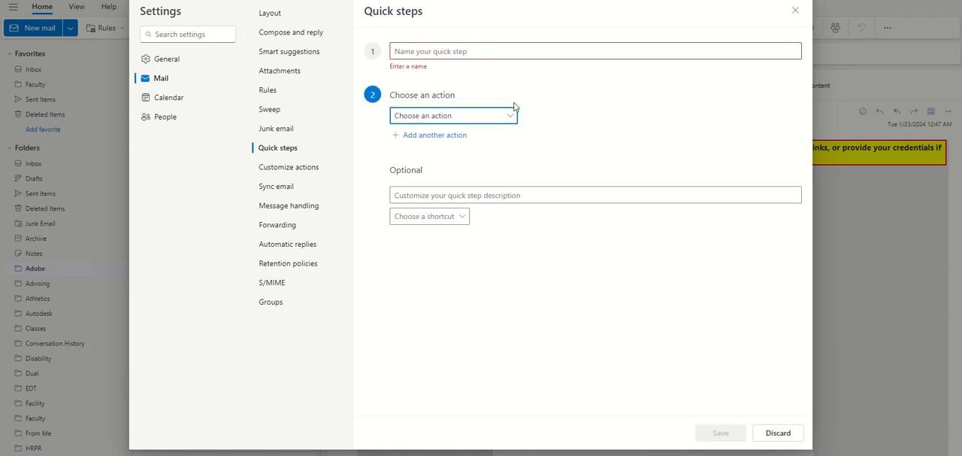
left_click(498, 123)
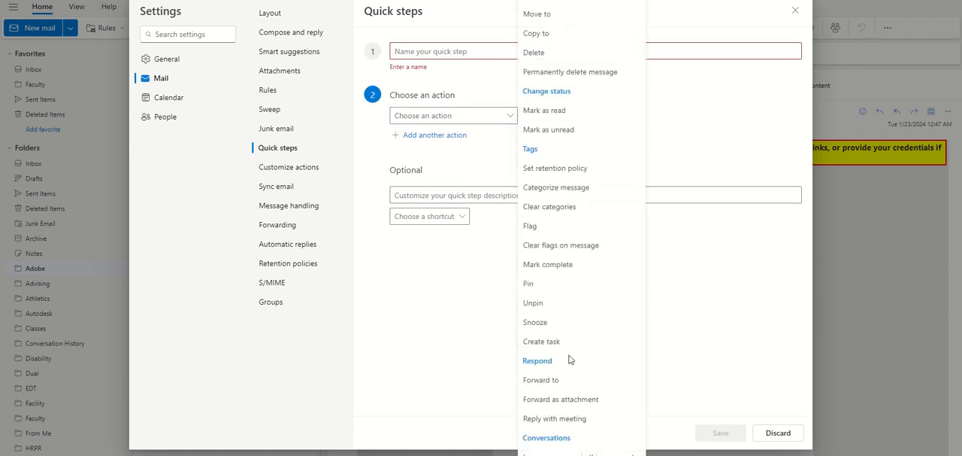
left_click(762, 275)
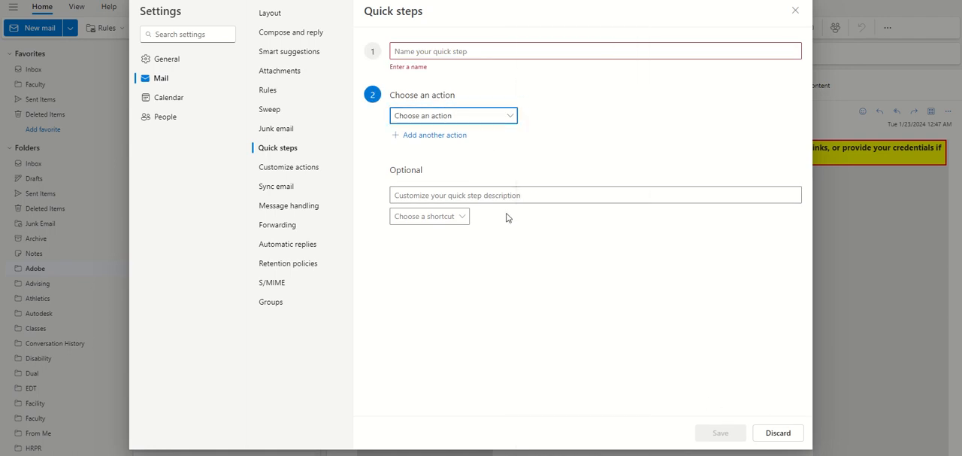
left_click(778, 433)
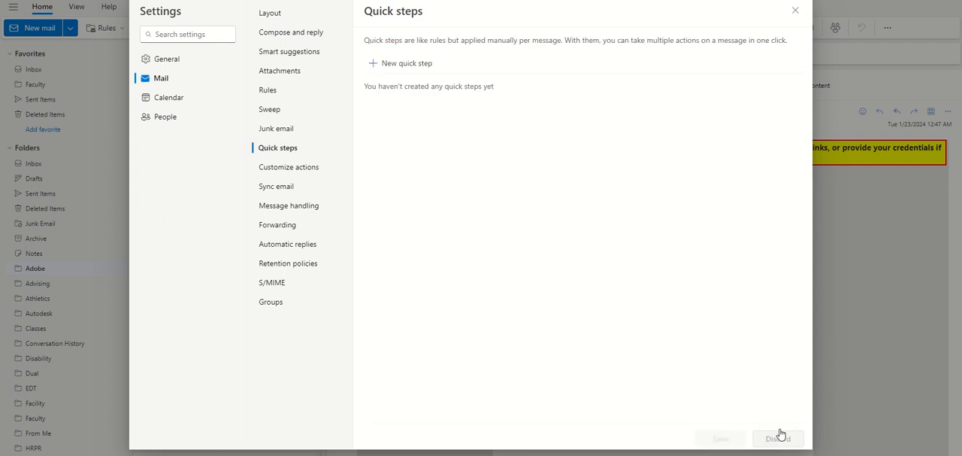
left_click(801, 13)
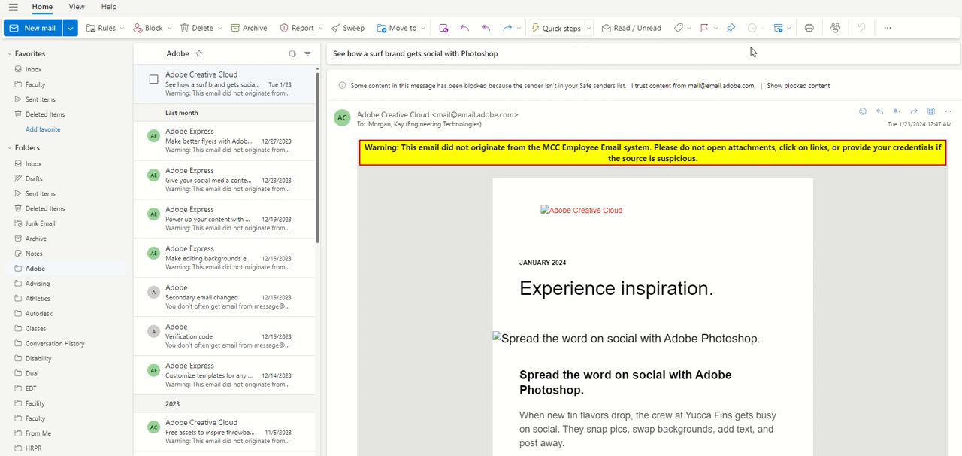
- Browse the suggested groups in Discover groups and close the dialog without joining any
left_click(835, 29)
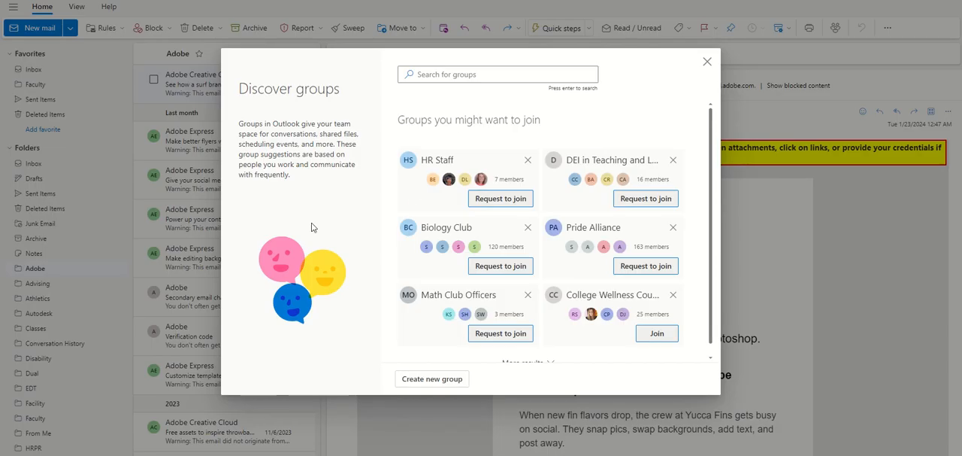
scroll(557, 250, "down", 1)
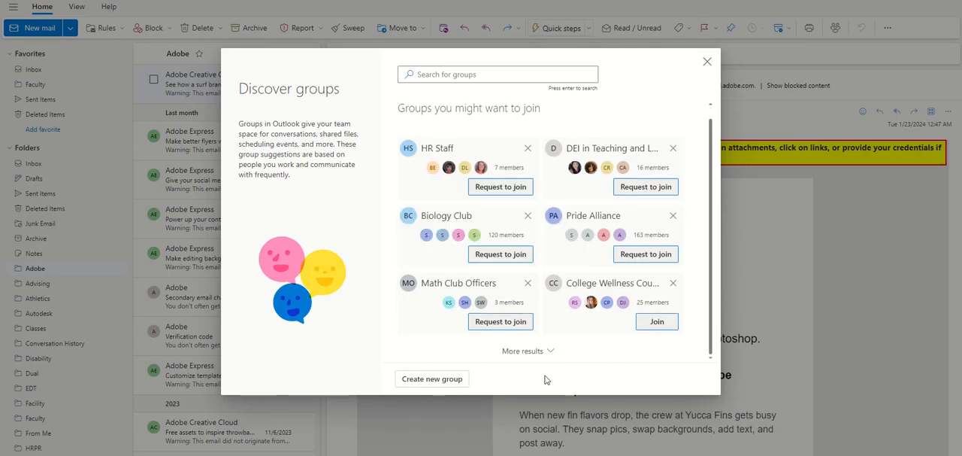
scroll(509, 238, "up", 1)
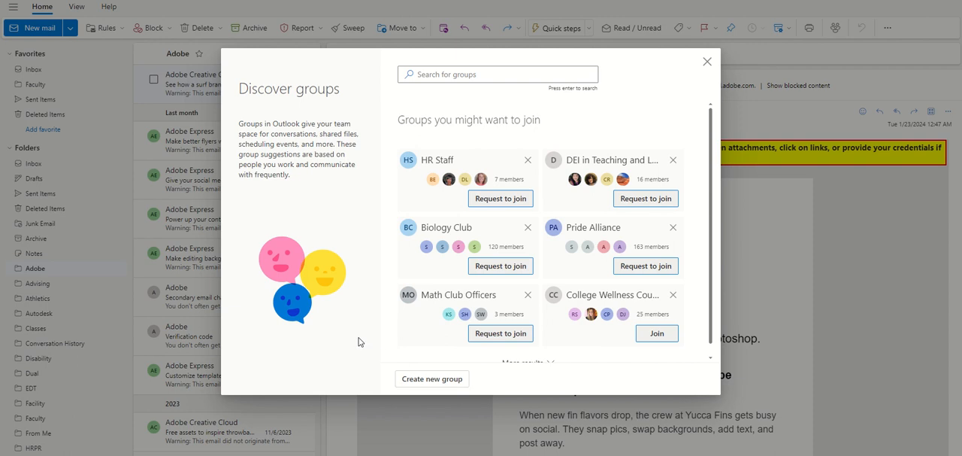
left_click(708, 64)
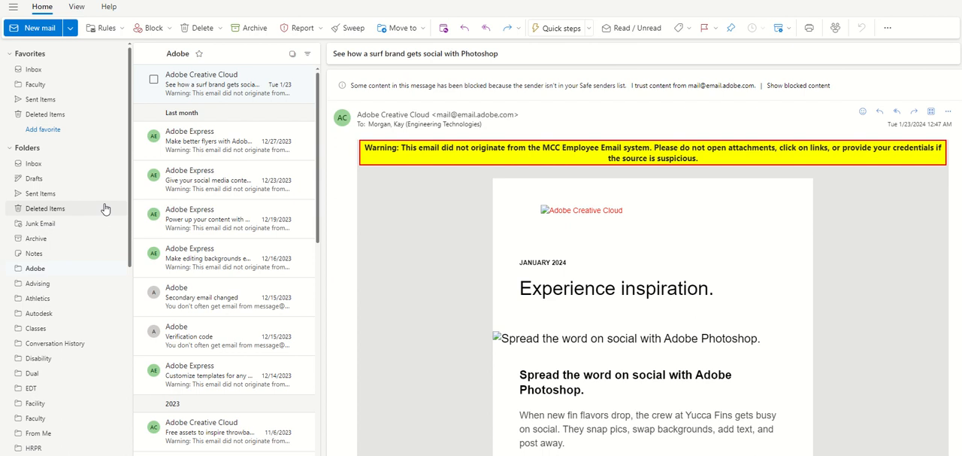
- Collapse the Favorites section of the folder list and expand it again
left_click(11, 56)
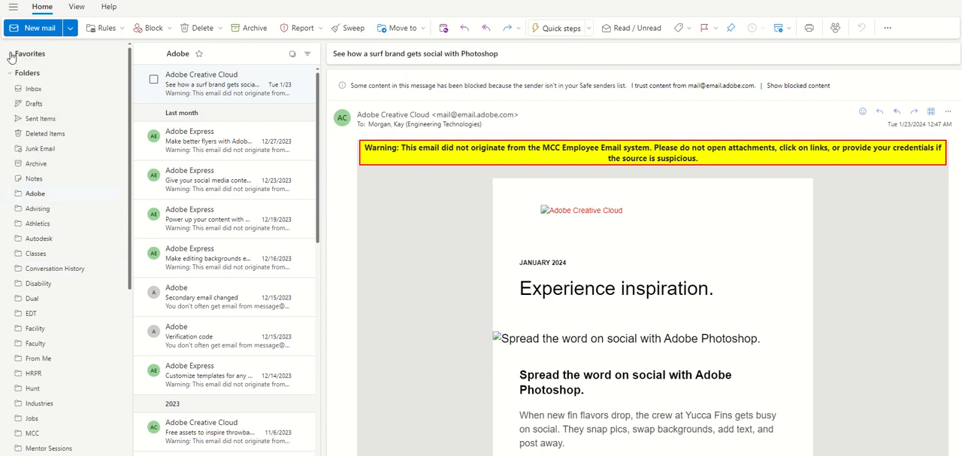
left_click(11, 56)
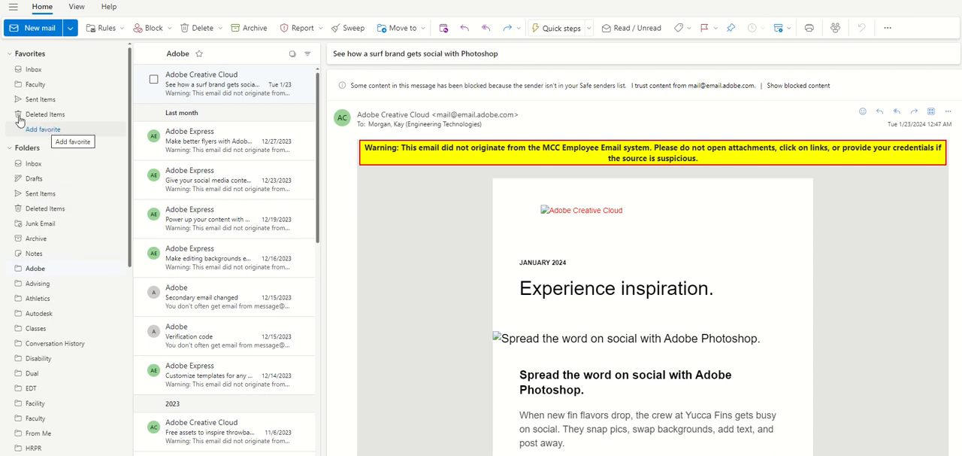
- Collapse the Folders, Groups and Favorites sections of the folder list, and expand Favorites and Folders again
scroll(34, 203, "down", 1)
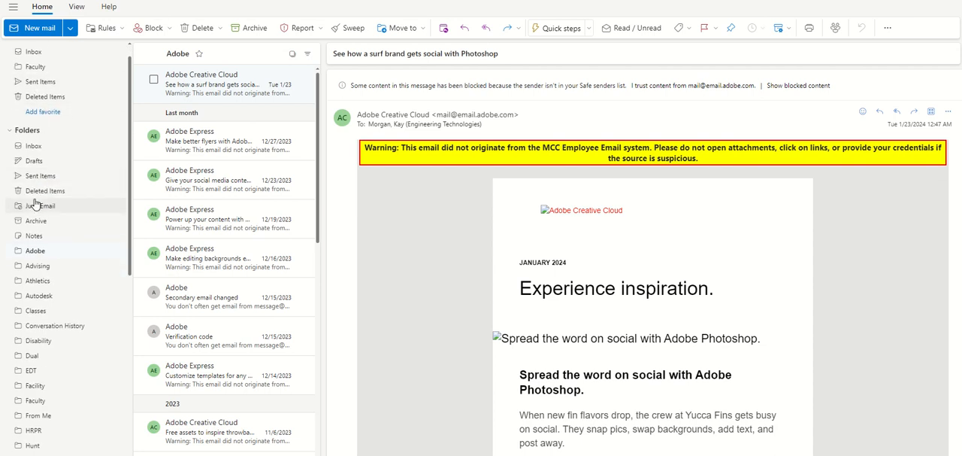
left_click(15, 131)
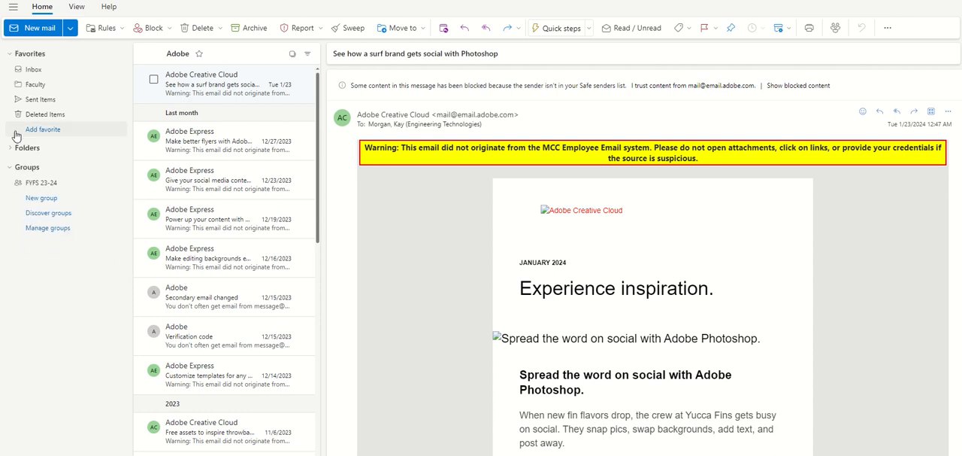
left_click(8, 168)
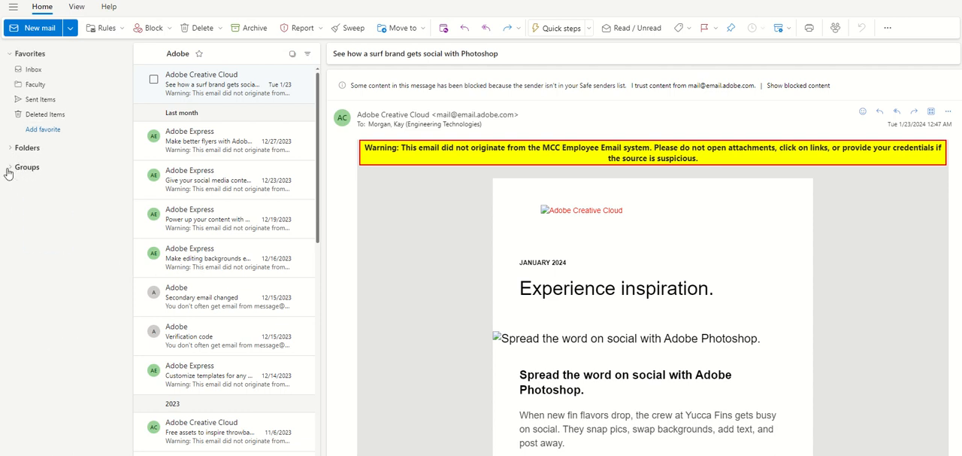
left_click(8, 58)
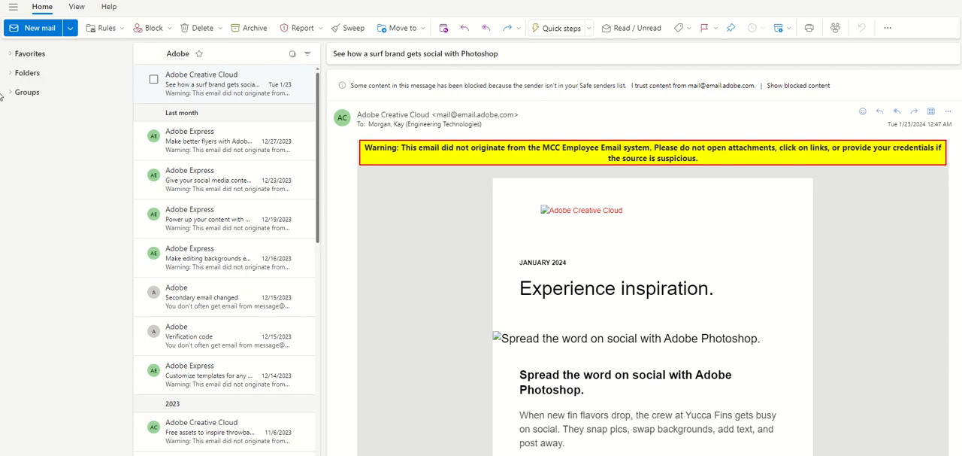
left_click(9, 55)
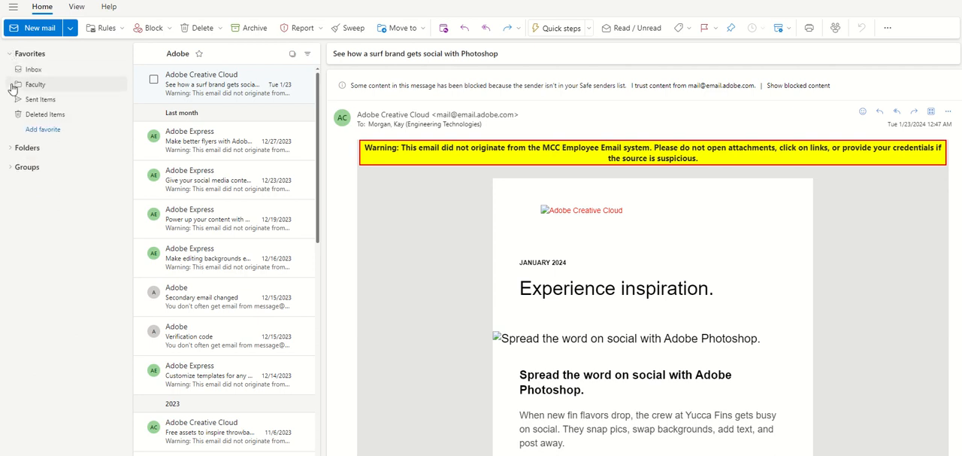
left_click(9, 152)
- Start creating a new folder at the end of the folder list and cancel it without naming it
scroll(45, 204, "down", 5)
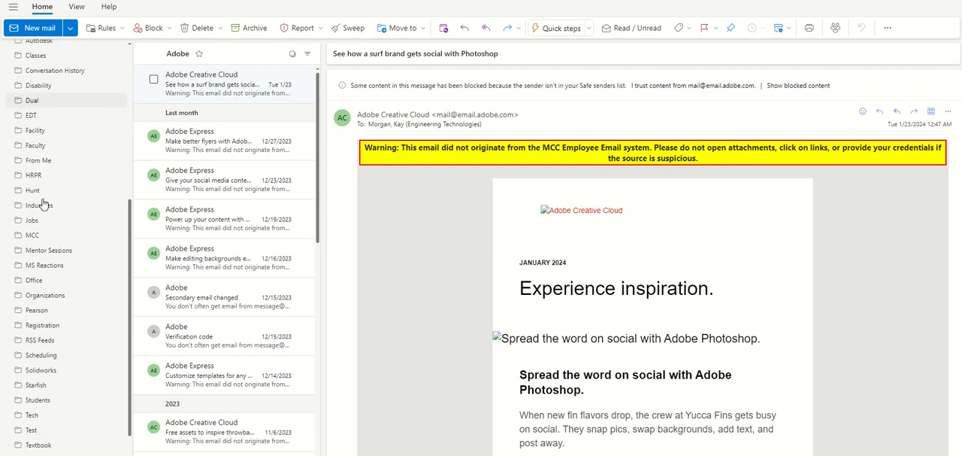
scroll(43, 201, "down", 2)
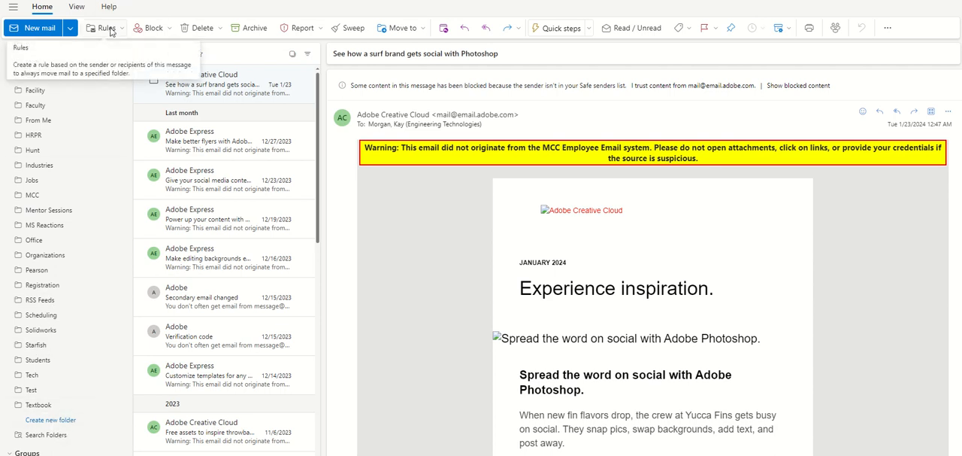
left_click(56, 420)
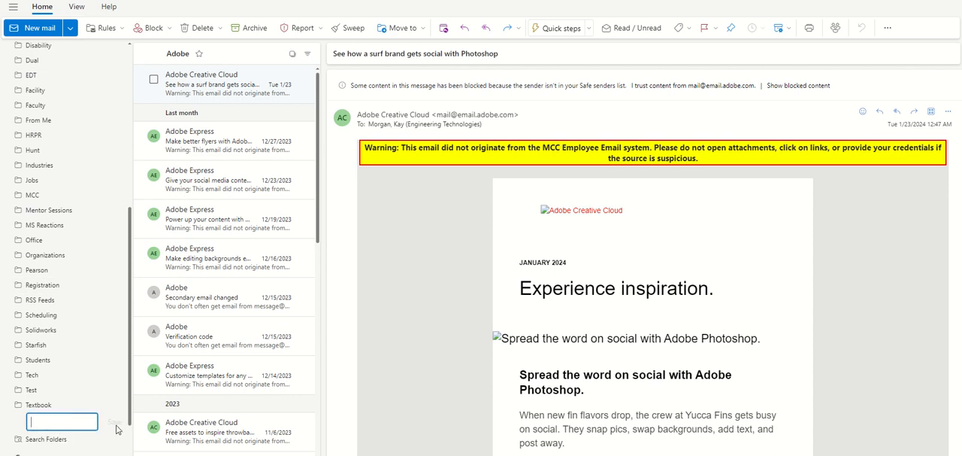
type("q")
key("BackSpace")
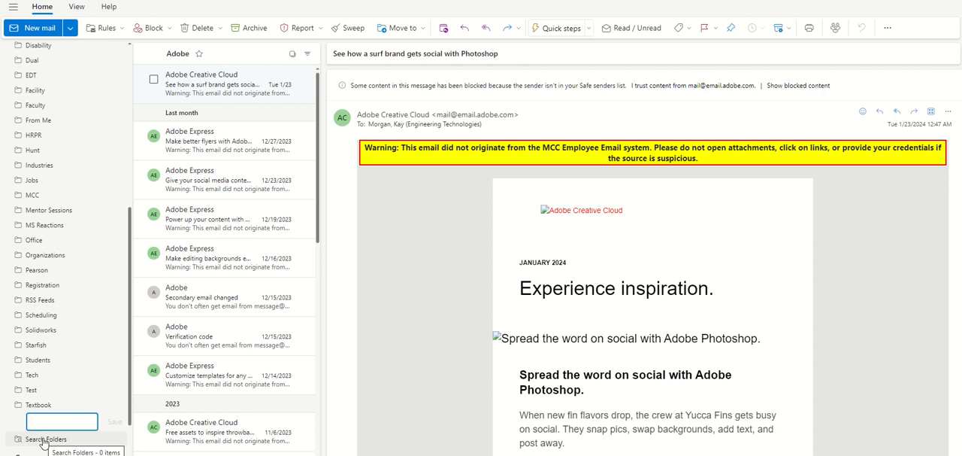
key("Escape")
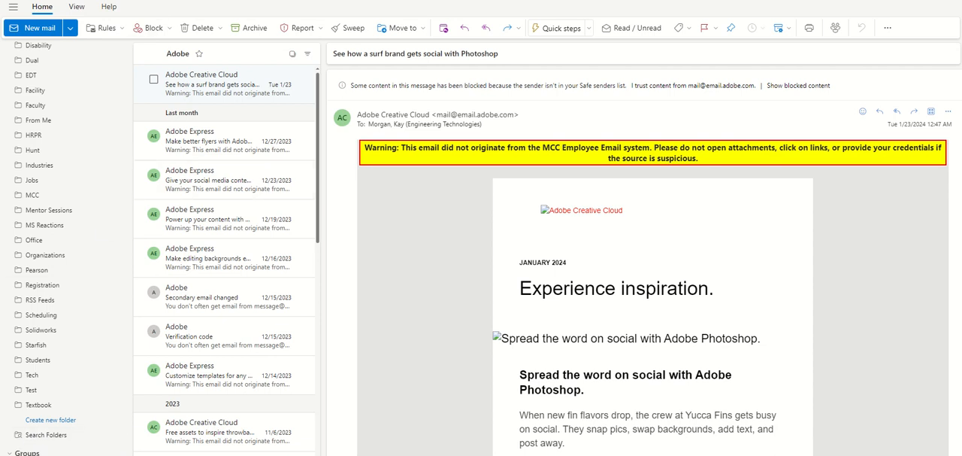
- Look through the view options for grouping messages into conversations and for message preview text
scroll(90, 248, "up", 5)
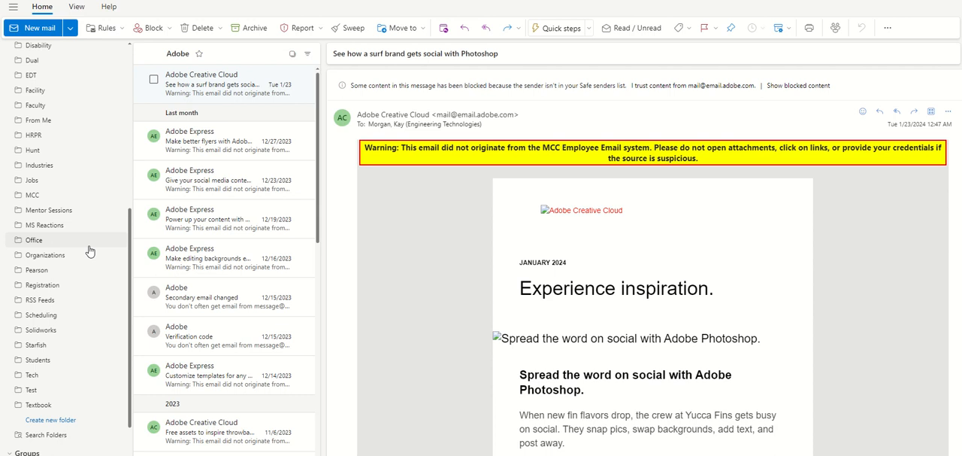
scroll(91, 251, "up", 1)
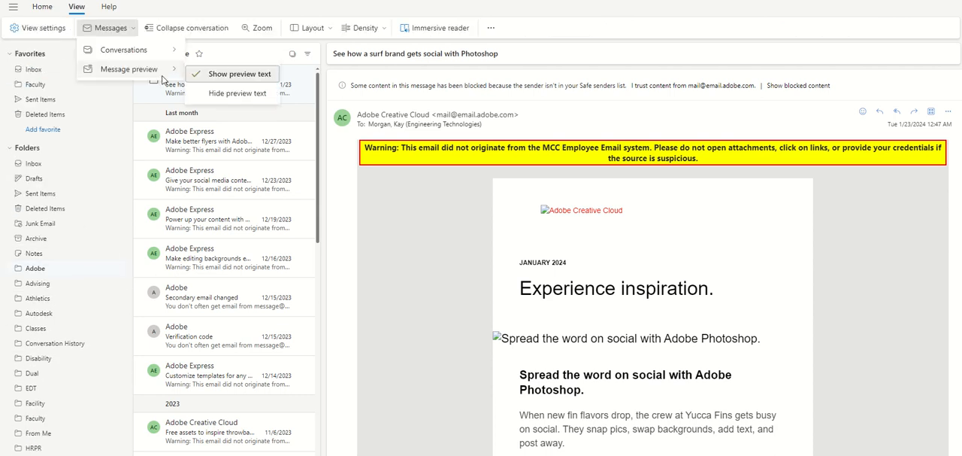
left_click(152, 10)
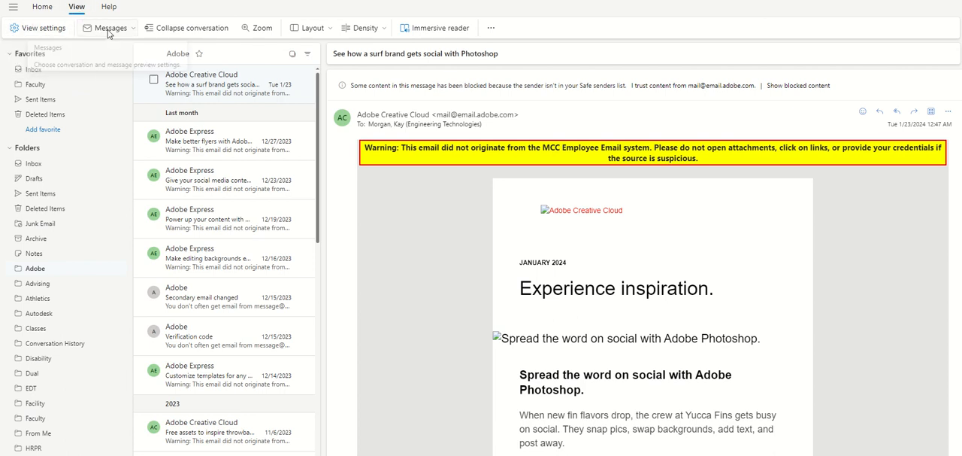
left_click(135, 31)
mouse_move(138, 50)
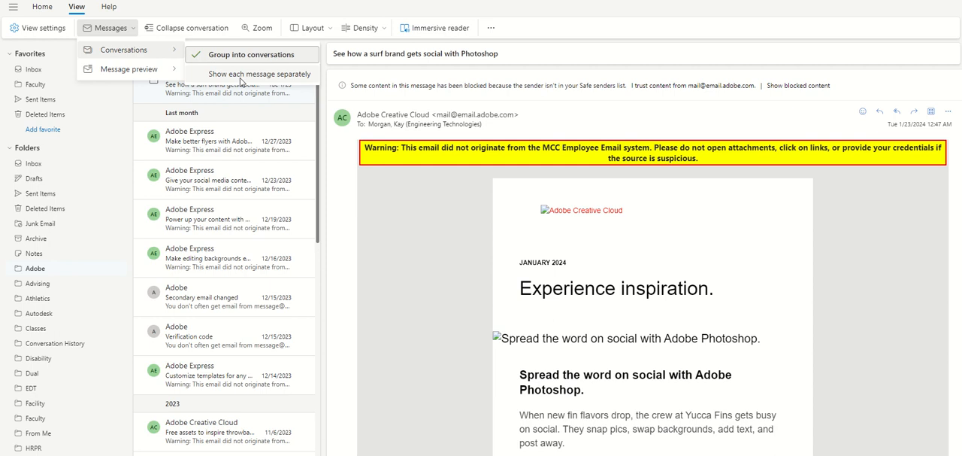
mouse_move(168, 76)
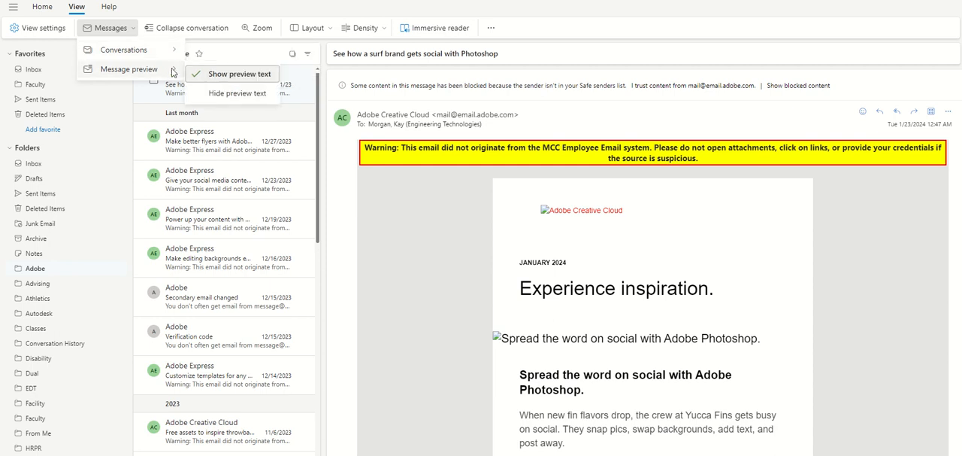
- Hide the preview text in the message list and show it again
mouse_move(173, 50)
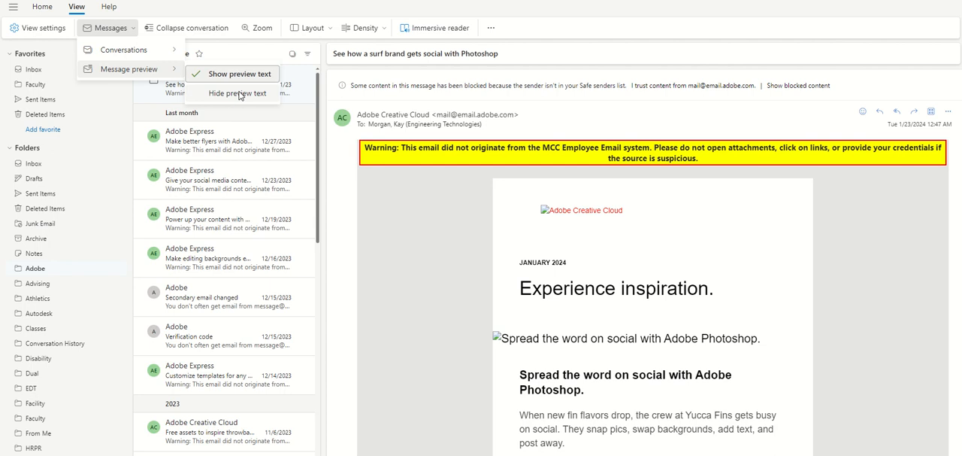
left_click(200, 99)
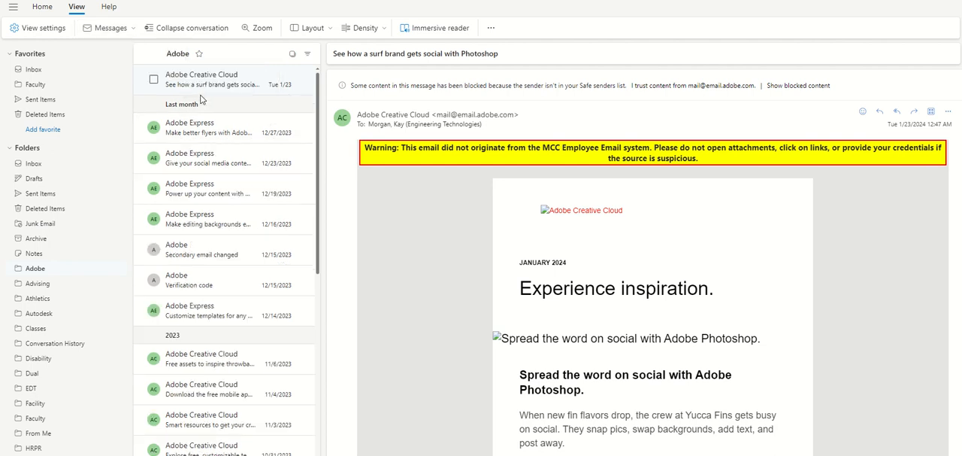
left_click(134, 30)
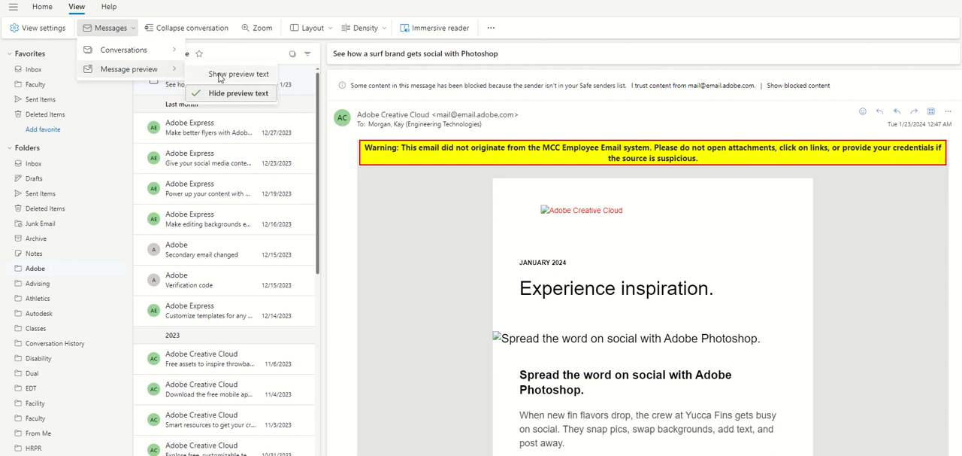
left_click(219, 75)
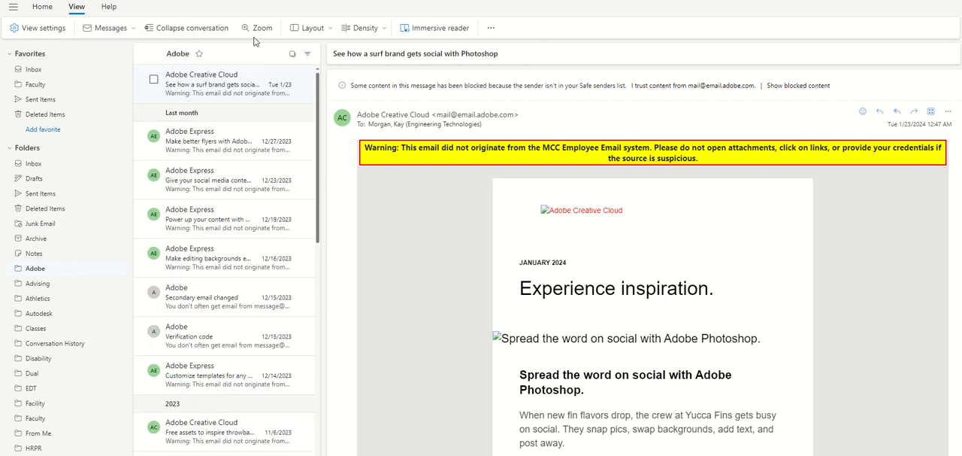
- Collapse the open Adobe Creative Cloud conversation in the reading pane and expand the message again
left_click(202, 28)
left_click(202, 28)
left_click(863, 91)
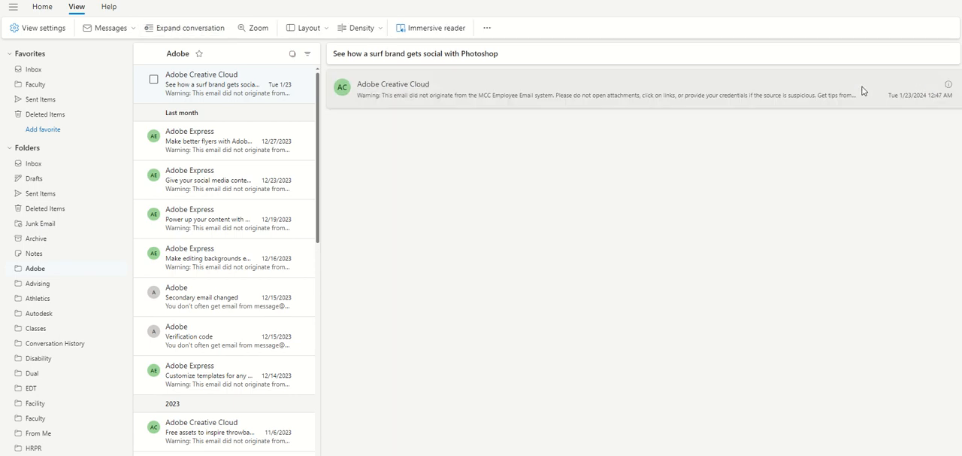
left_click(863, 91)
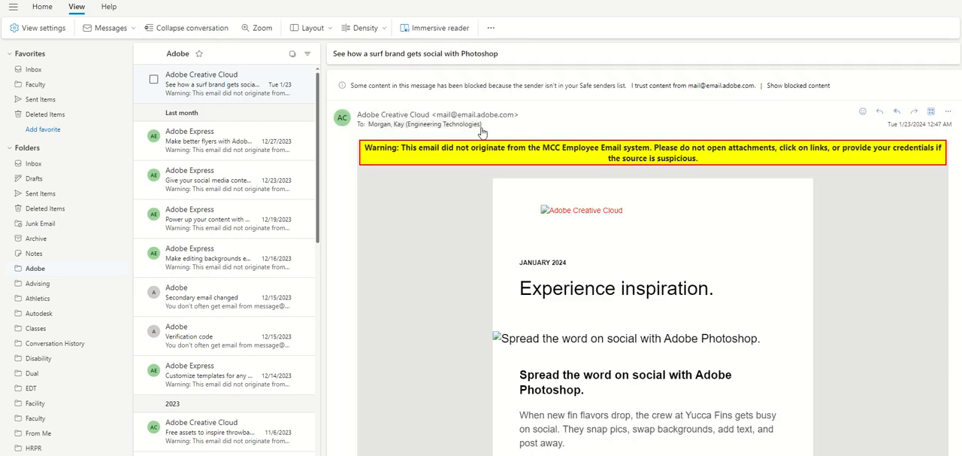
- Zoom the reading pane in to 200% and back out to 100%
left_click(256, 30)
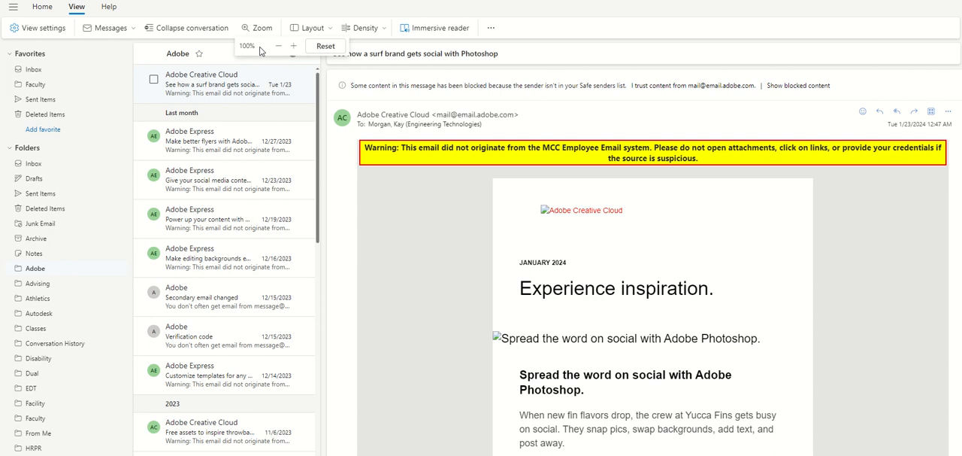
left_click(293, 46)
left_click(294, 46)
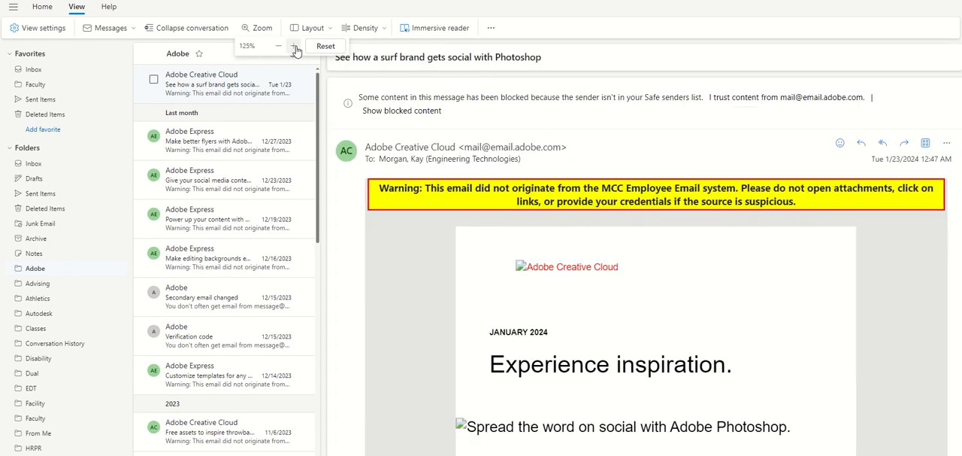
left_click(295, 46)
left_click(295, 47)
left_click(295, 48)
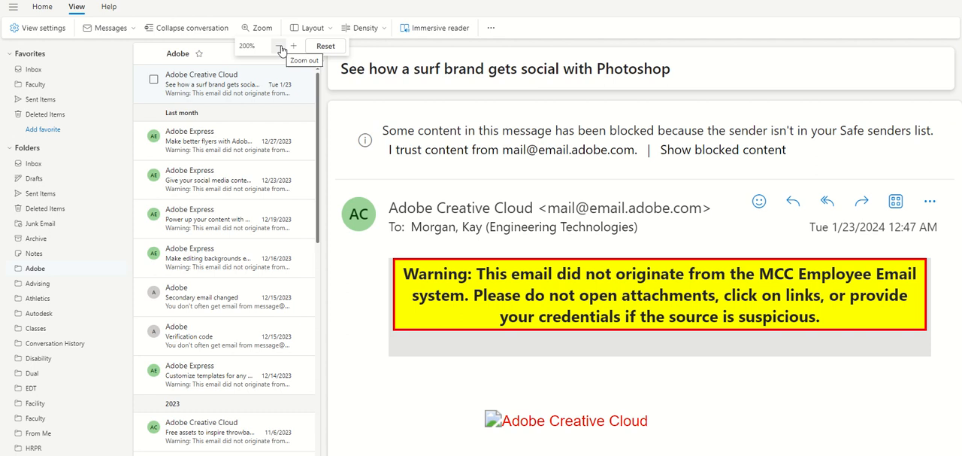
left_click(281, 48)
left_click(281, 49)
left_click(282, 50)
left_click(282, 50)
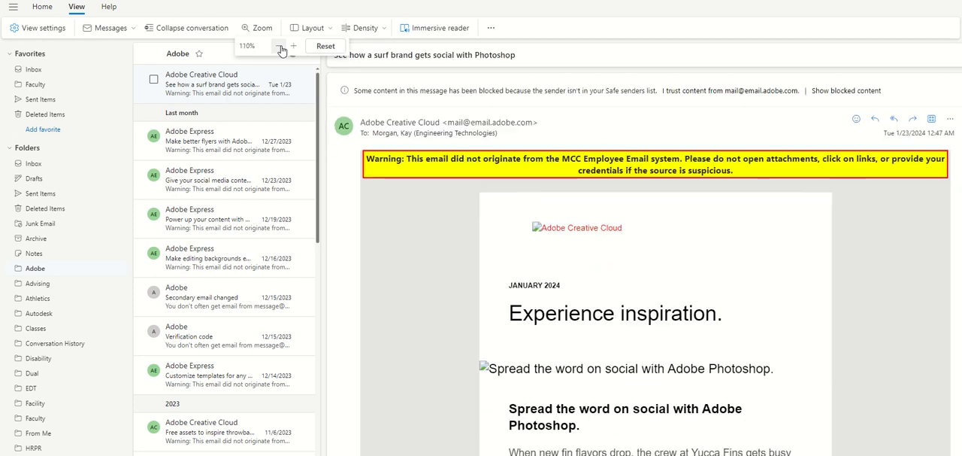
left_click(281, 50)
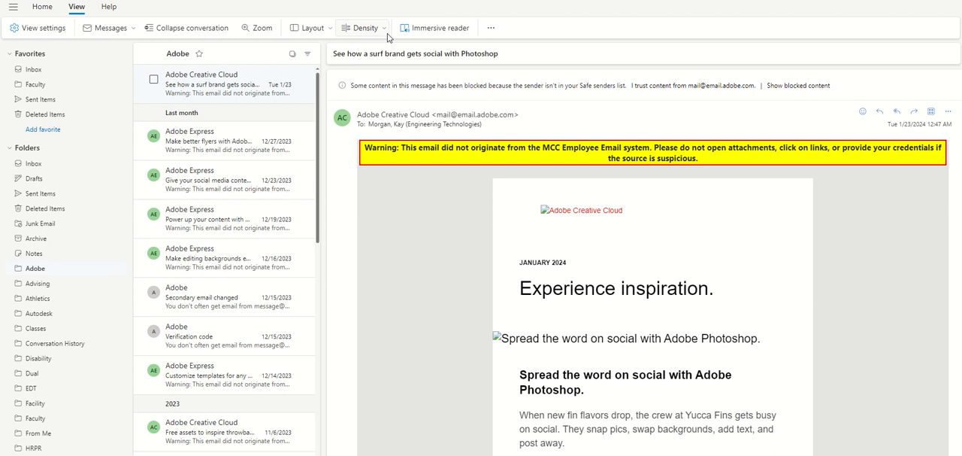
- Look through the layout options for the ribbon and panes and the Roomy, Cozy and Compact density options
left_click(331, 30)
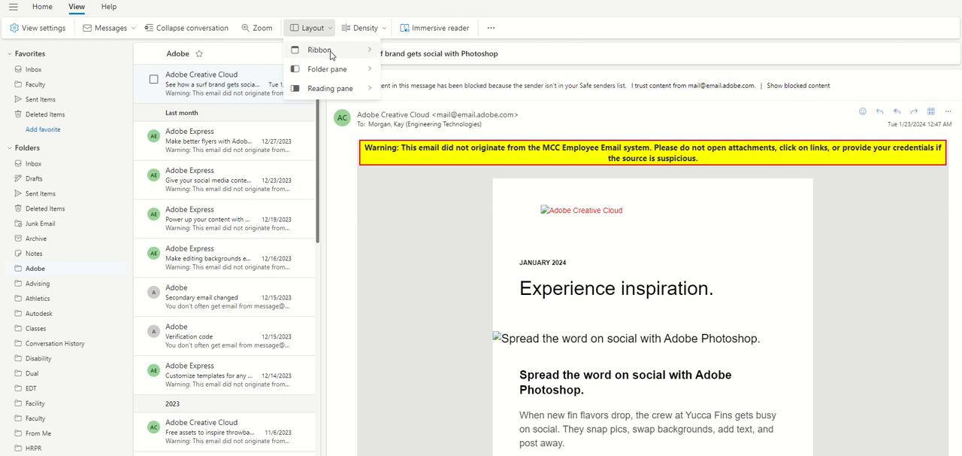
mouse_move(331, 54)
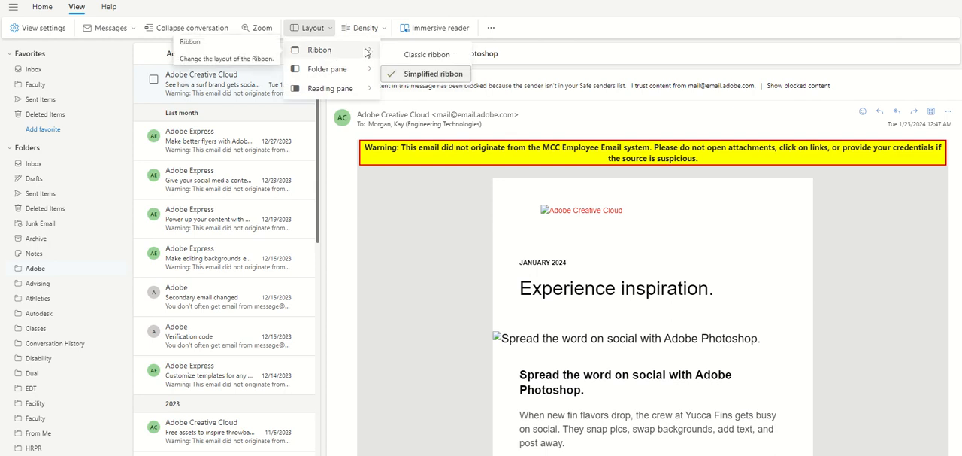
mouse_move(339, 93)
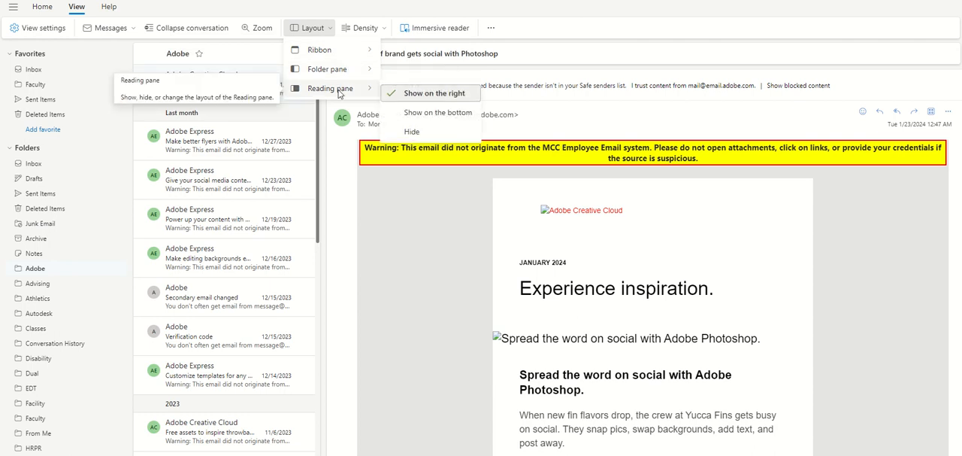
left_click(385, 31)
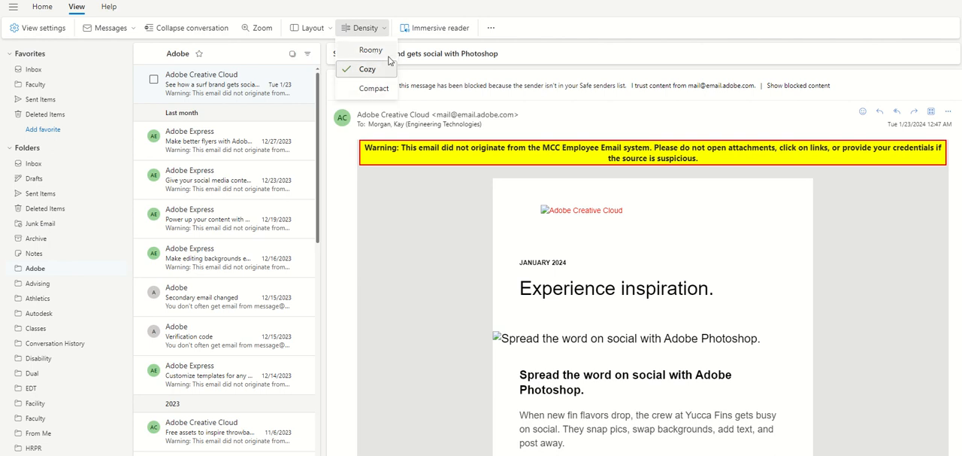
left_click(515, 27)
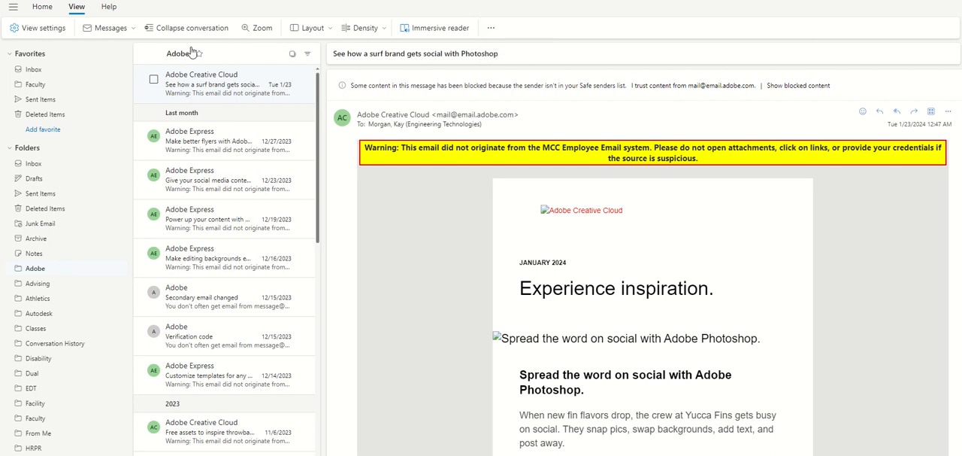
- Search the help for "how to create a rule" and close the help pane
left_click(109, 8)
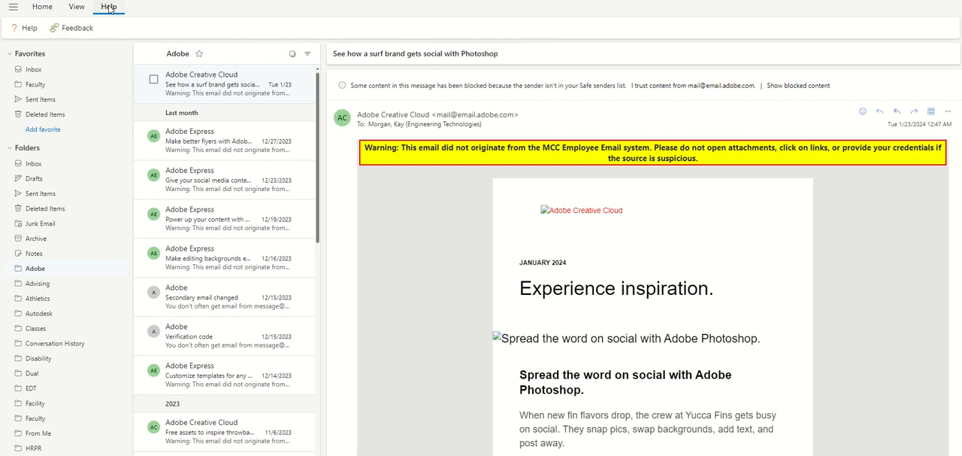
left_click(25, 28)
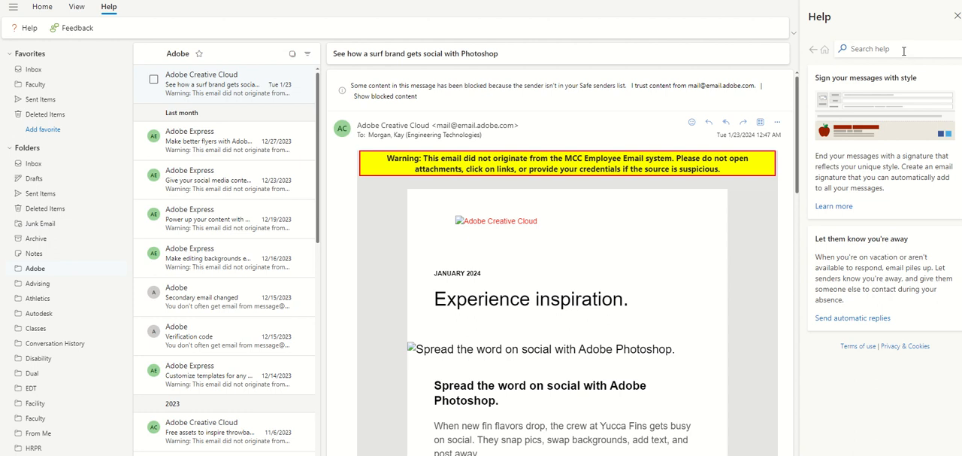
type("how to create a rule")
key("Return")
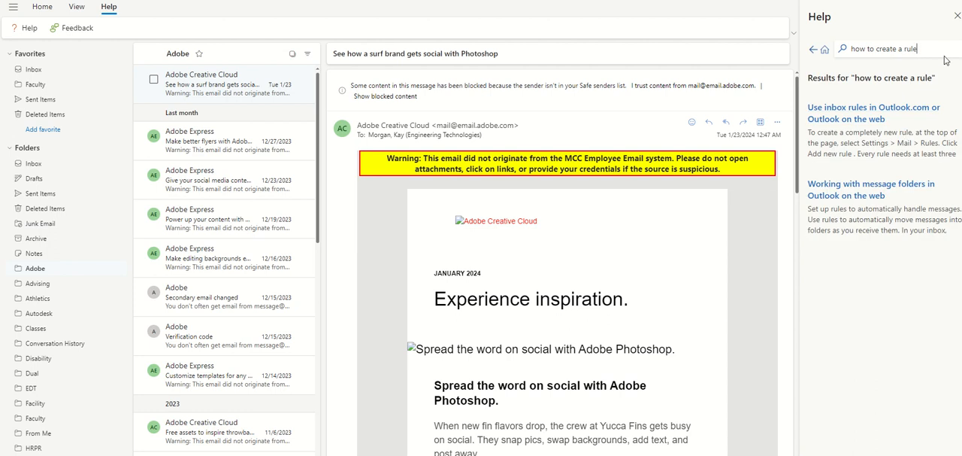
left_click(957, 16)
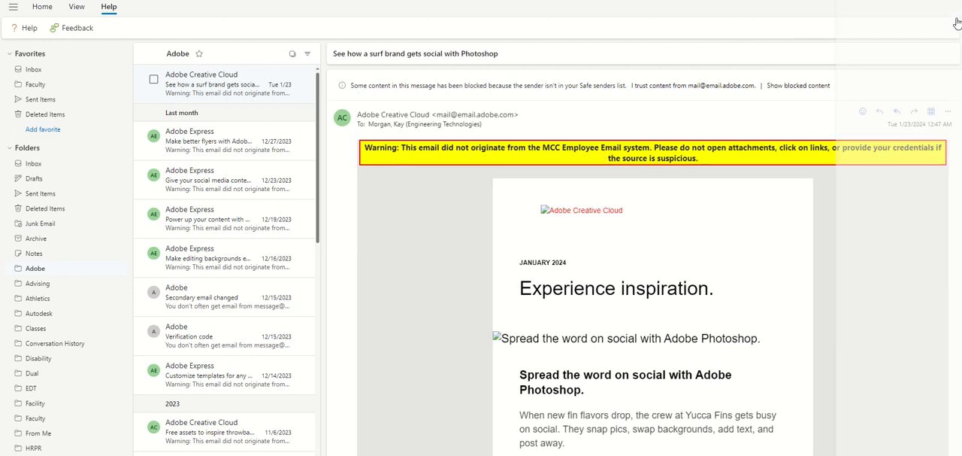
- Look at the feedback options for giving a compliment, reporting a problem or making a suggestion, and close the feedback pane
left_click(69, 30)
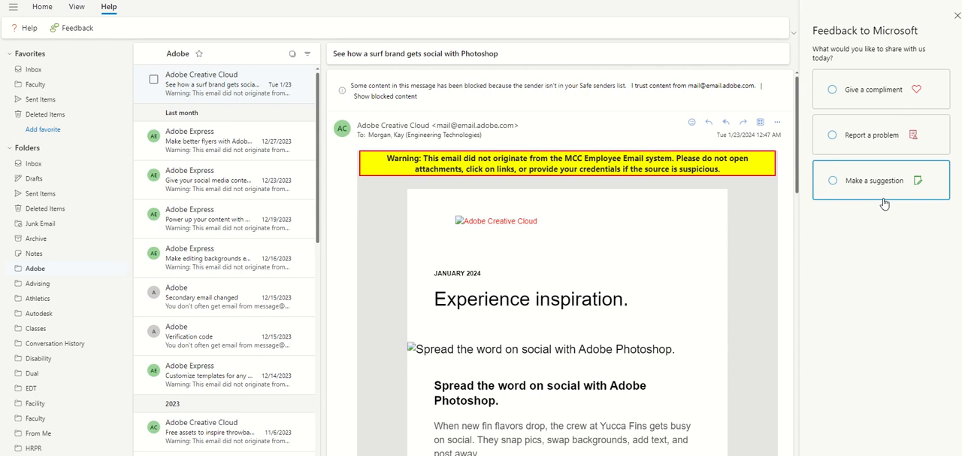
left_click(957, 16)
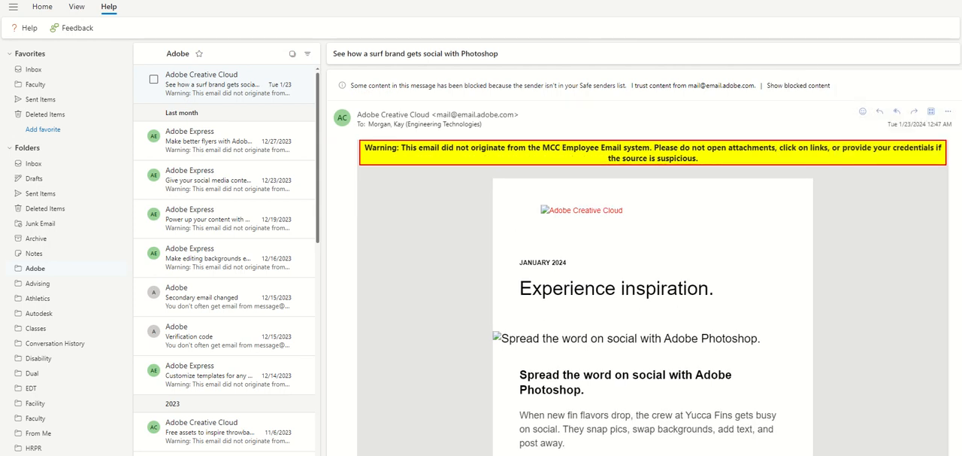
- Open the full Outlook settings and look through the general language and time options and the appearance themes
left_click(76, 6)
left_click(39, 28)
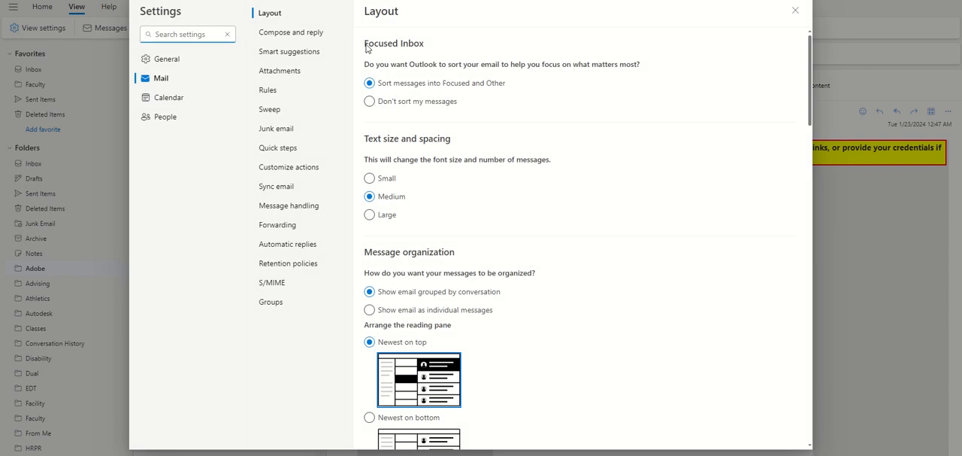
left_click(166, 59)
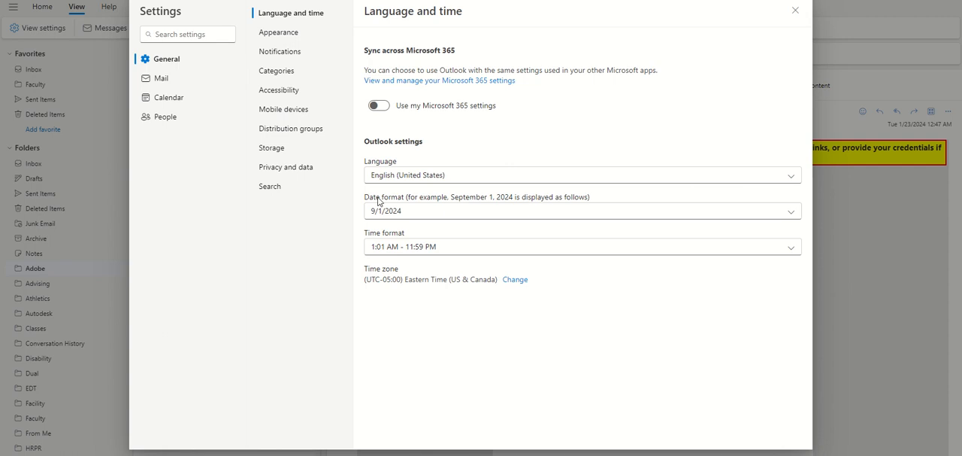
left_click(286, 33)
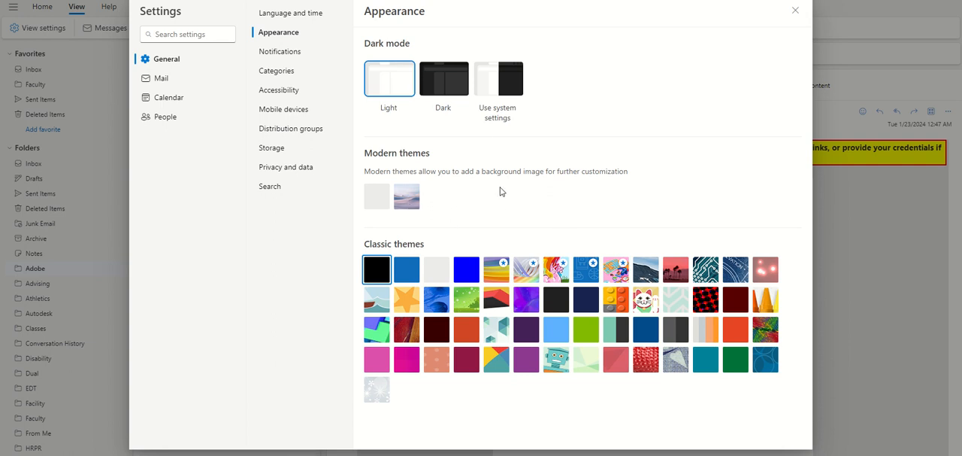
- Switch Notifications in Outlook off and back on in the general notification settings
left_click(283, 53)
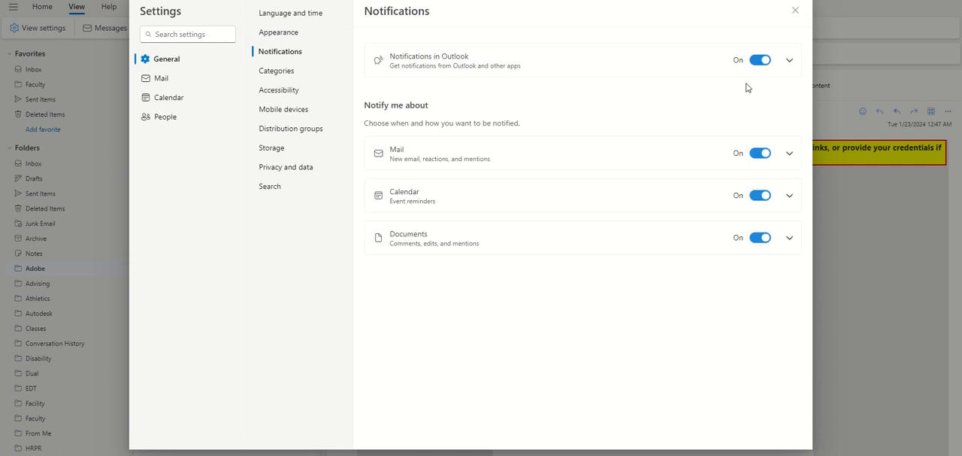
left_click(761, 61)
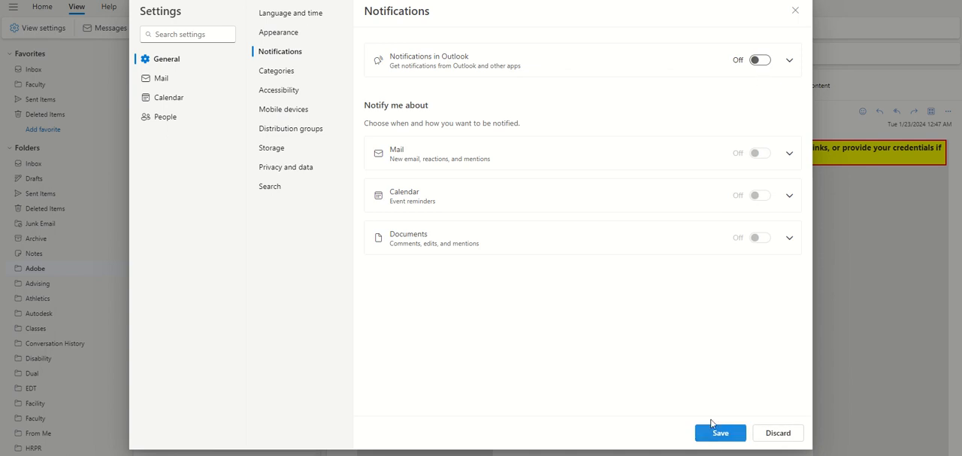
left_click(765, 66)
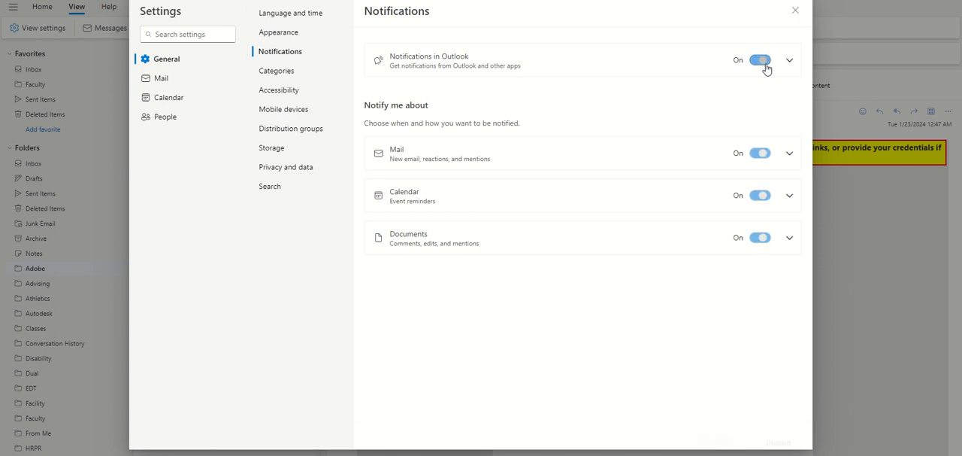
- Examine the detailed notification options for sounds, mail, calendar reminders and documents, including the notification styles
left_click(789, 62)
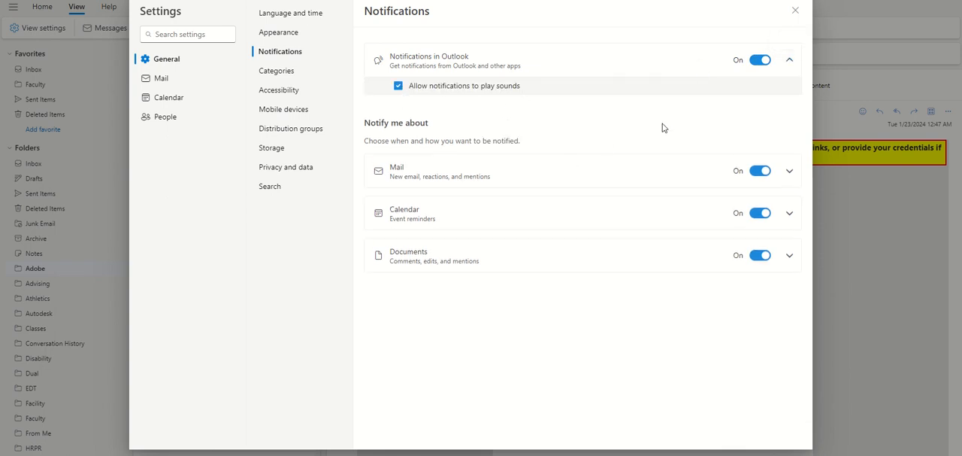
left_click(789, 172)
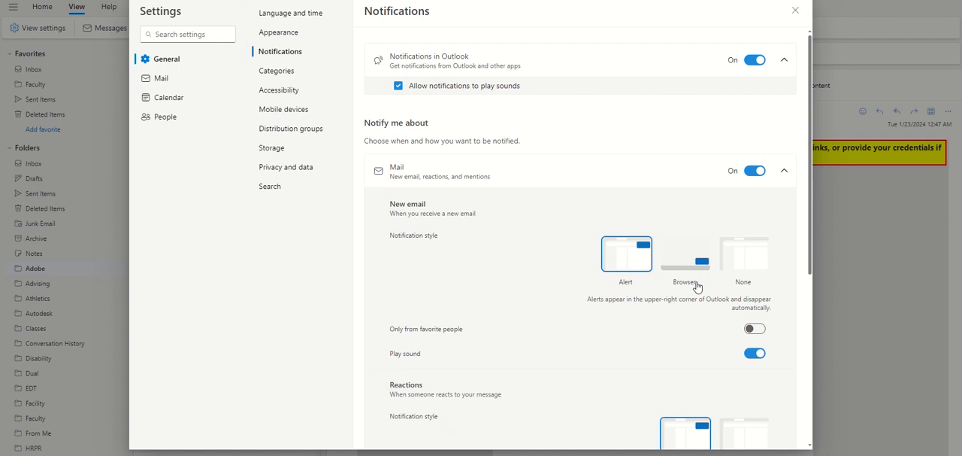
scroll(655, 311, "down", 4)
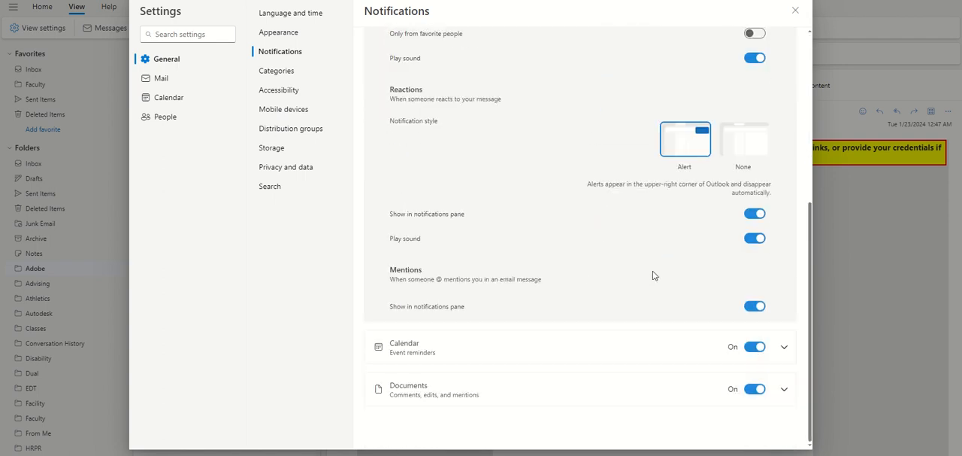
left_click(784, 346)
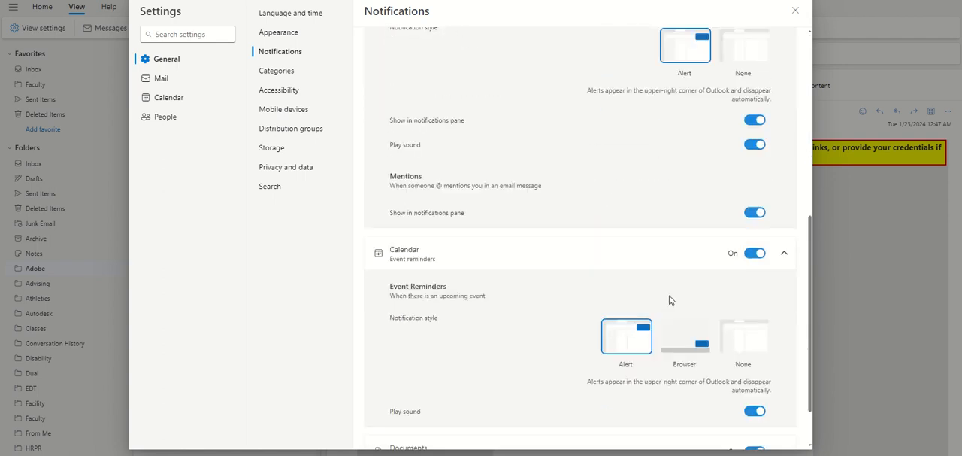
scroll(669, 300, "down", 2)
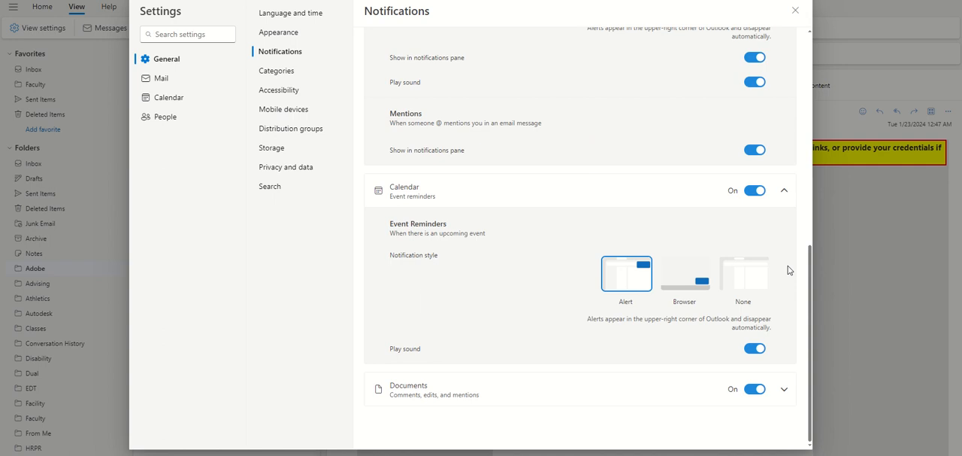
left_click(784, 388)
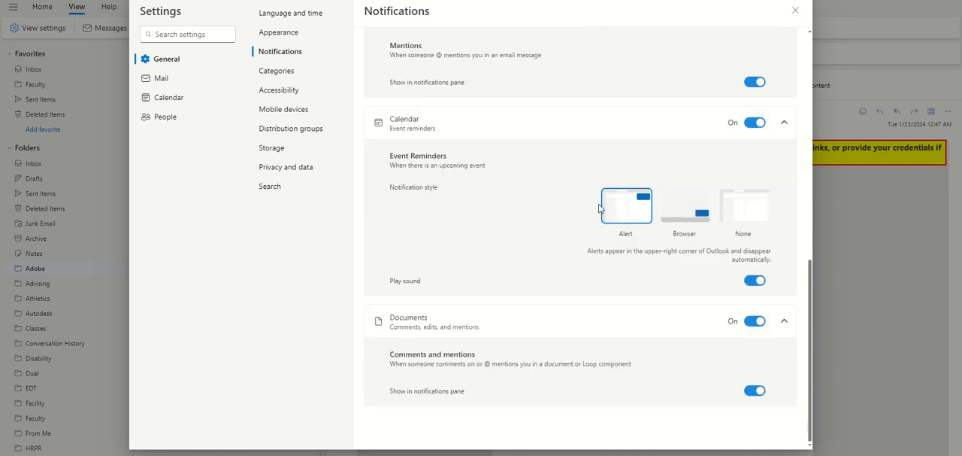
scroll(600, 208, "up", 3)
scroll(599, 208, "up", 3)
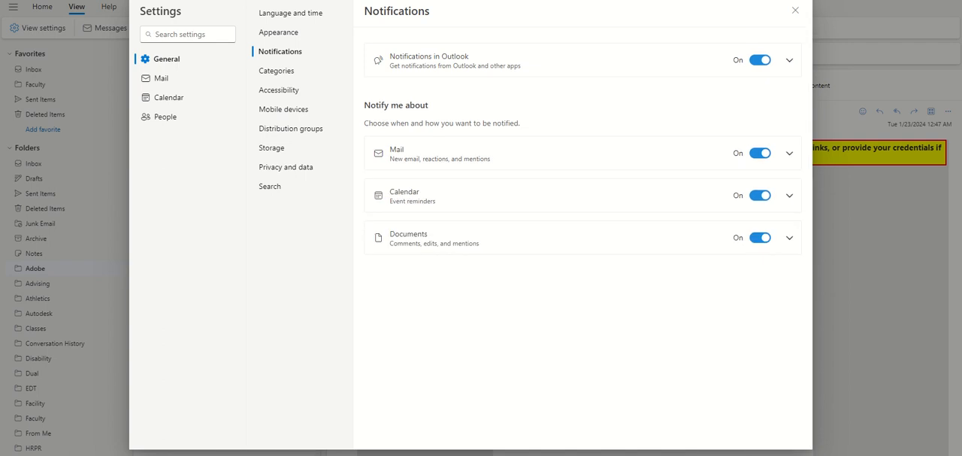
- View the category settings, open the Blue category for editing to see its name and color options, and cancel
left_click(285, 73)
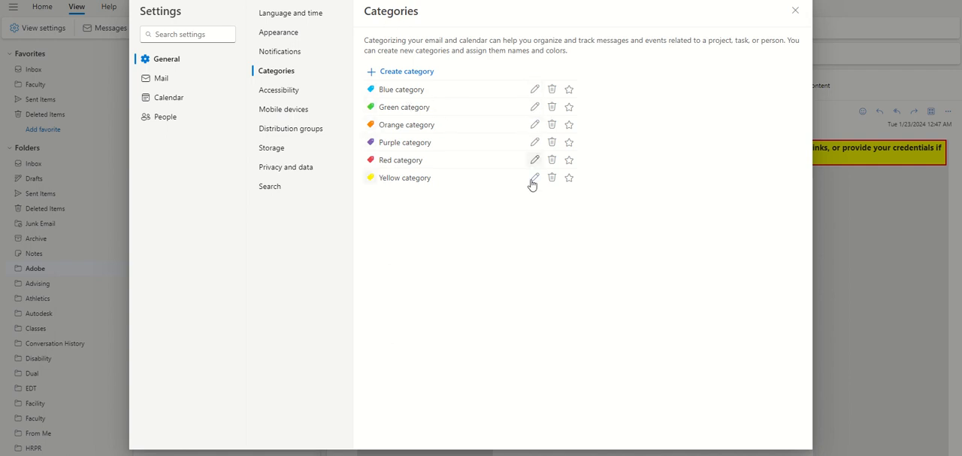
left_click(535, 89)
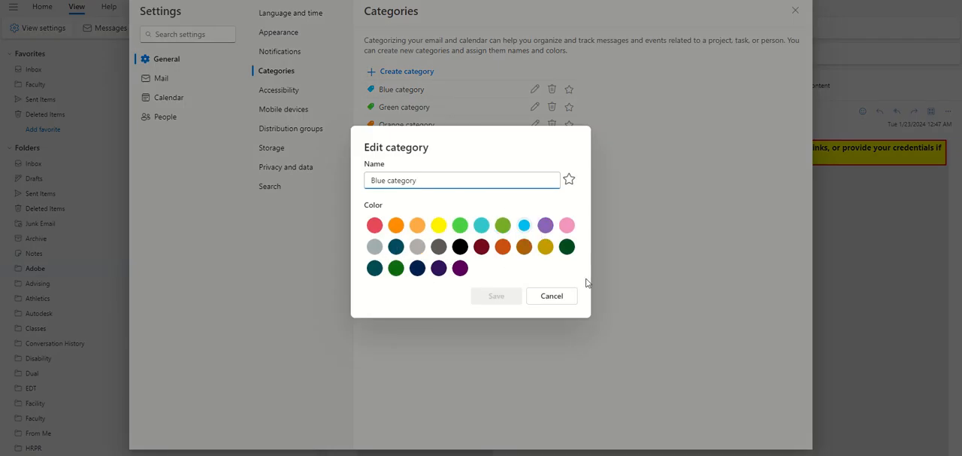
left_click(552, 295)
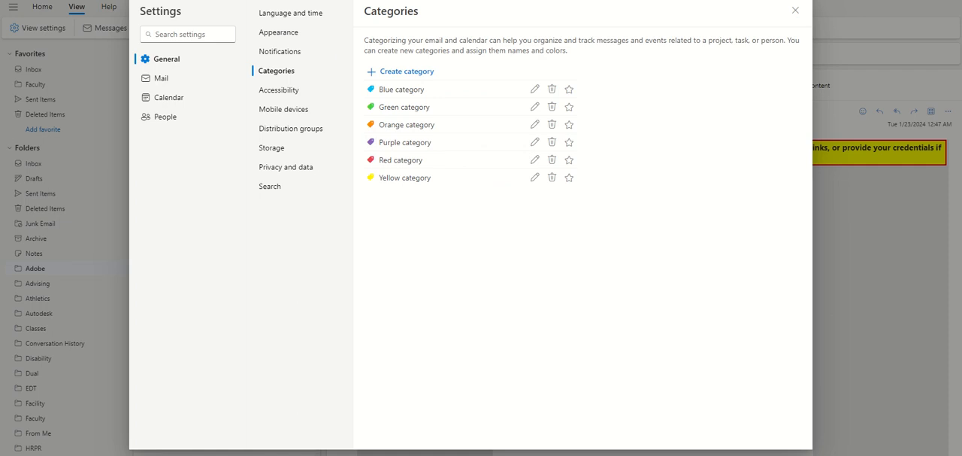
- Review the general settings for accessibility, synchronized mobile devices and distribution groups
left_click(283, 91)
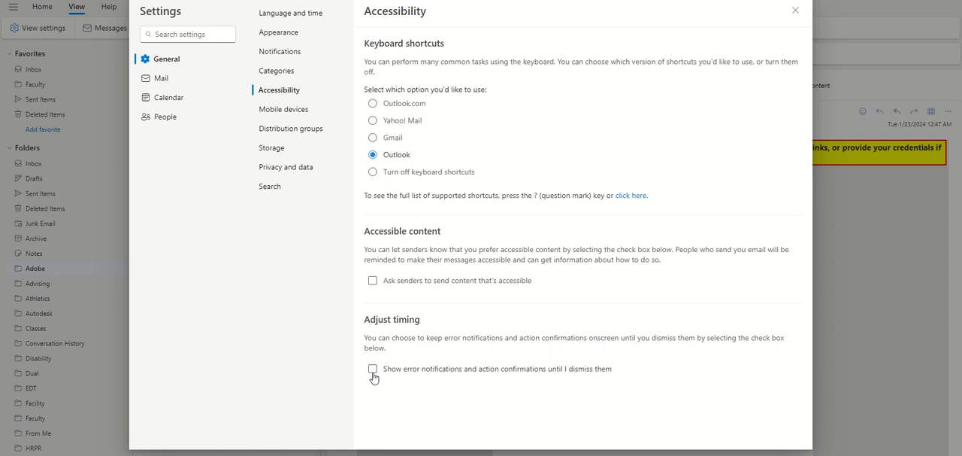
left_click(300, 111)
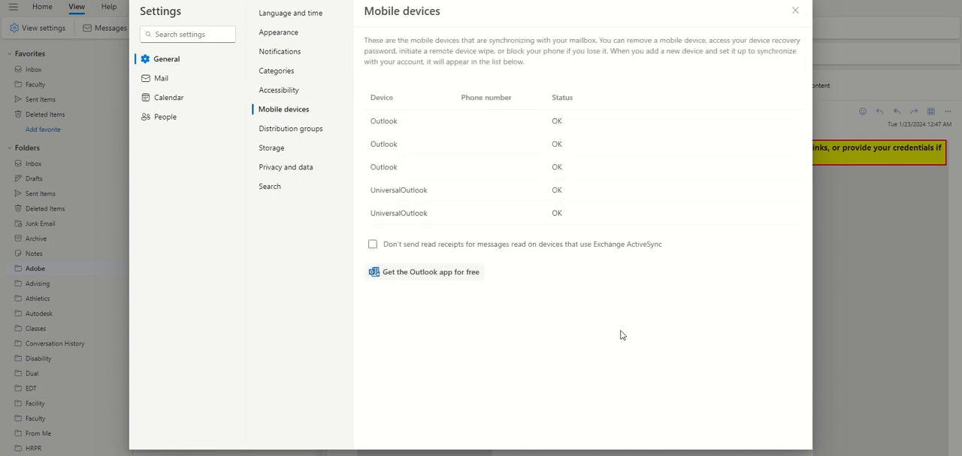
mouse_move(599, 219)
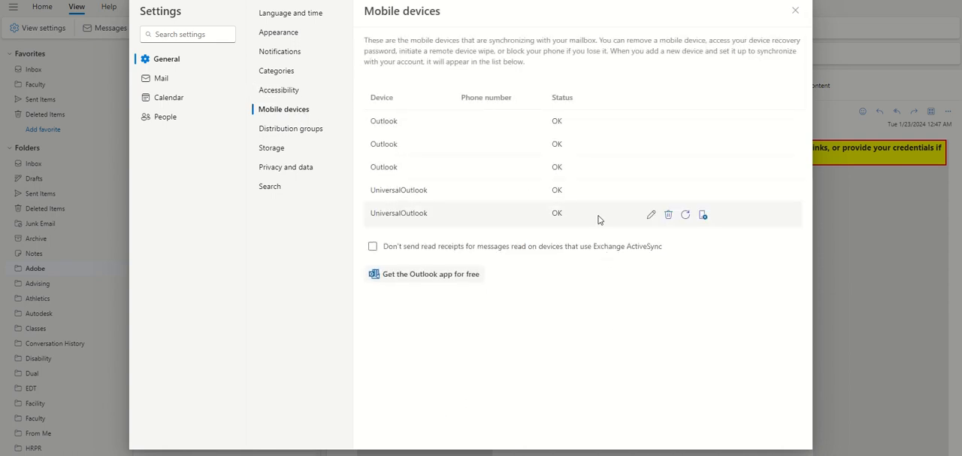
mouse_move(518, 176)
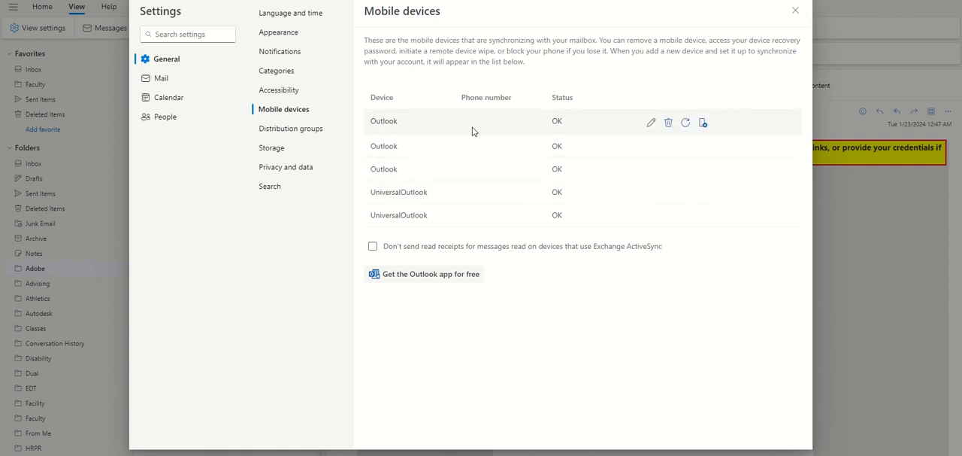
left_click(308, 129)
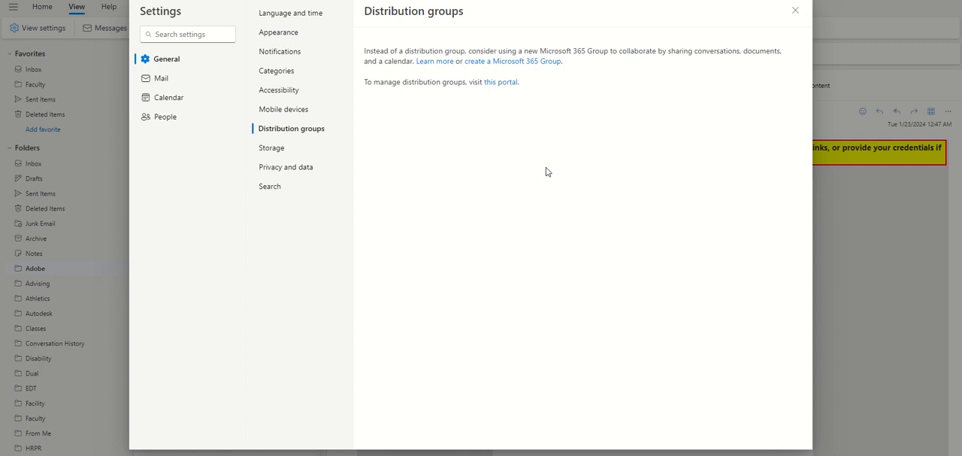
- Examine the storage used by each folder and the age options for emptying the Students folder, without emptying it
left_click(275, 149)
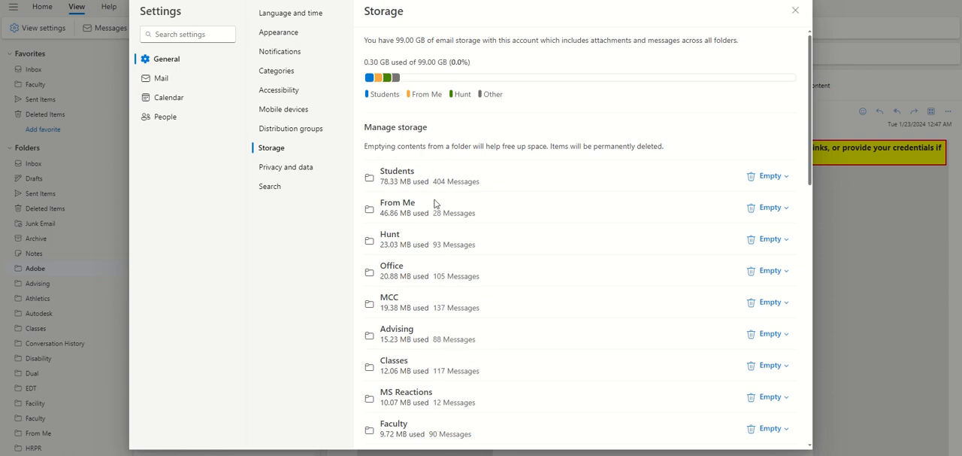
left_click(784, 178)
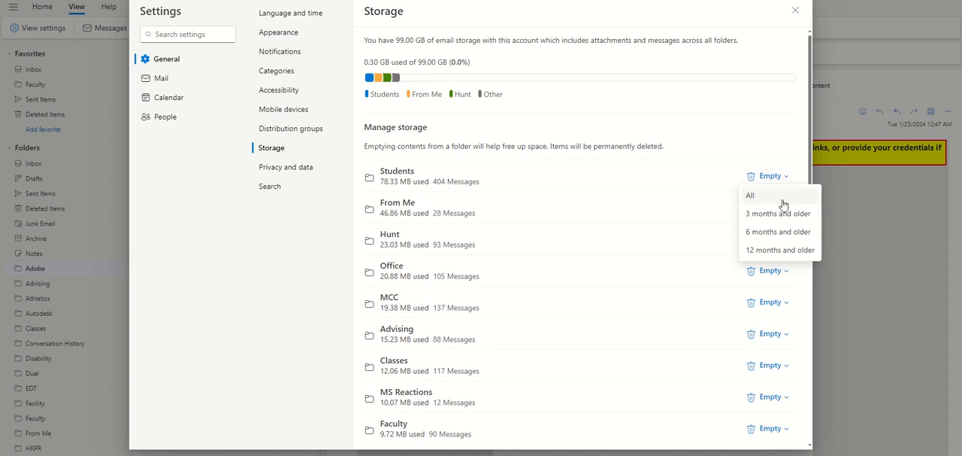
left_click(779, 120)
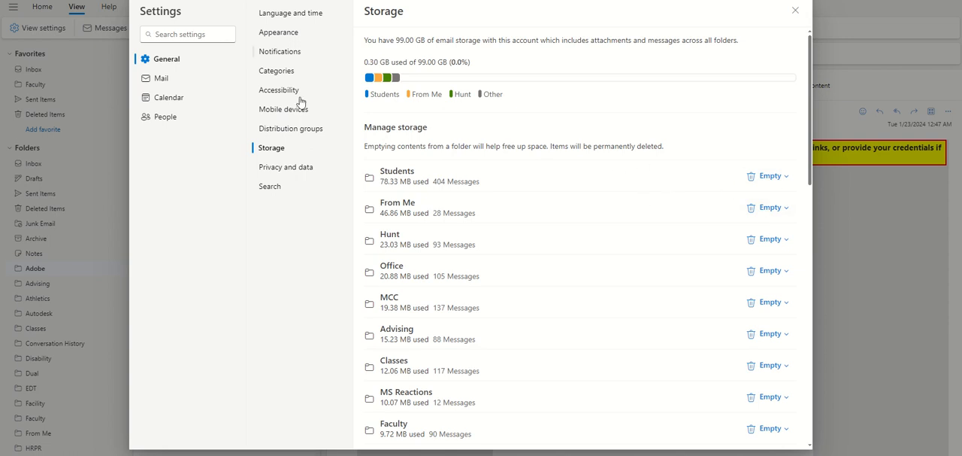
- Review the privacy and data options and the search scope and results settings
left_click(292, 166)
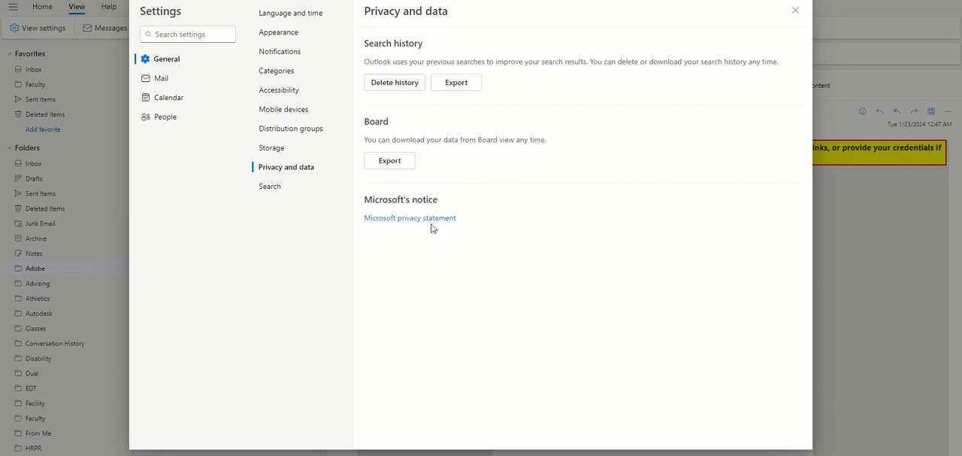
left_click(278, 189)
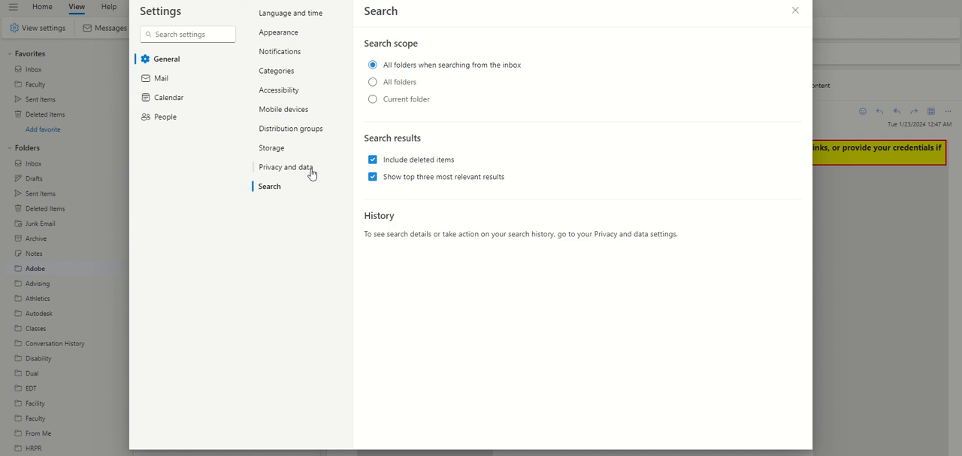
- View the mail layout settings, close them, and compare the Focused and Other message lists of the inbox
left_click(178, 81)
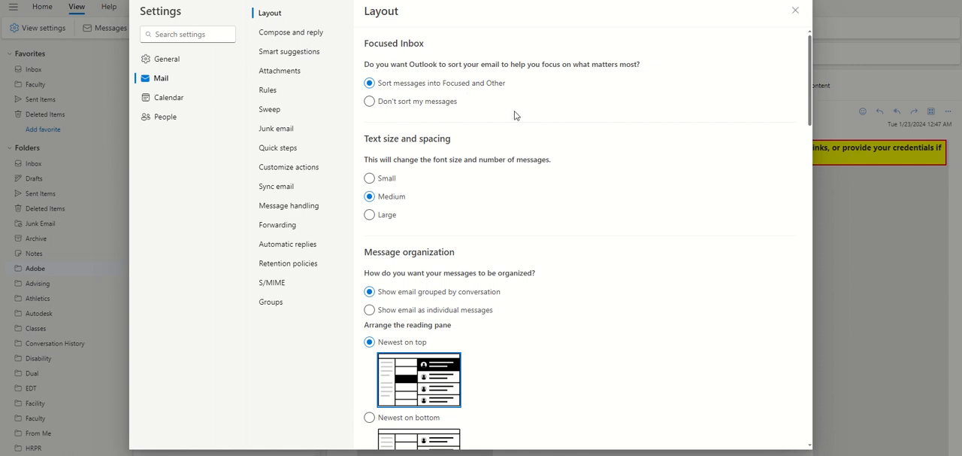
left_click(796, 13)
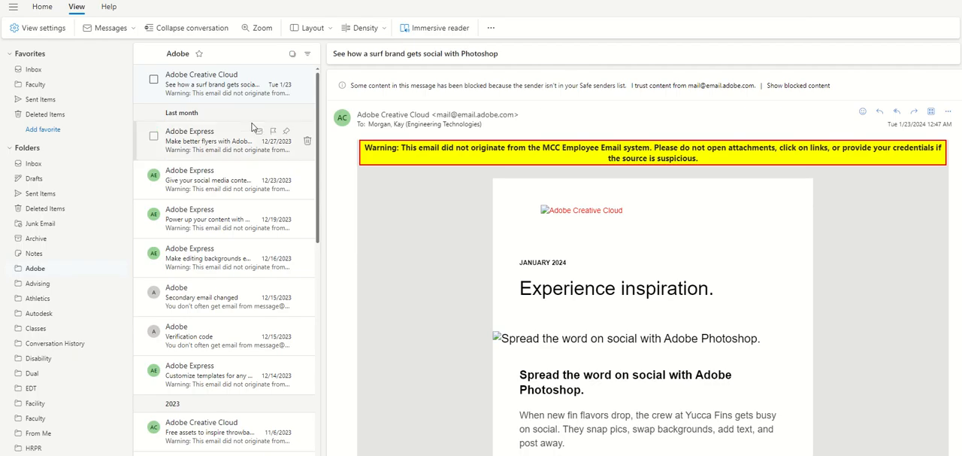
left_click(48, 71)
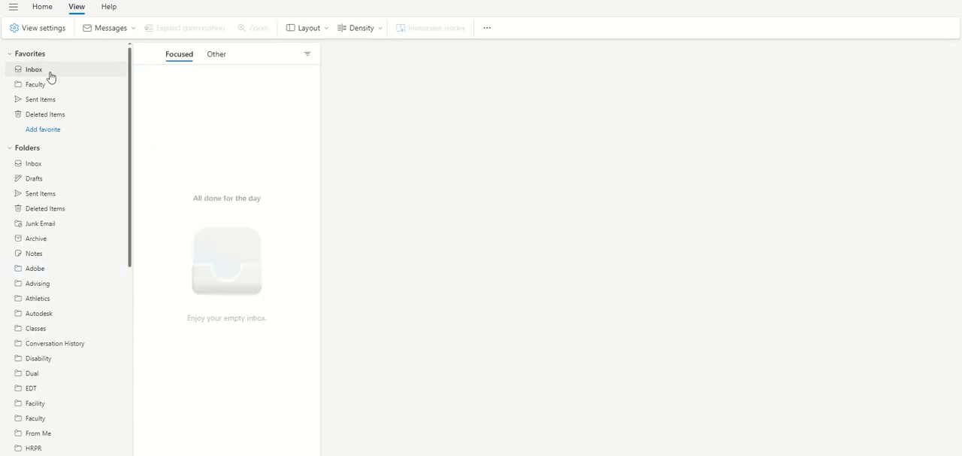
left_click(44, 162)
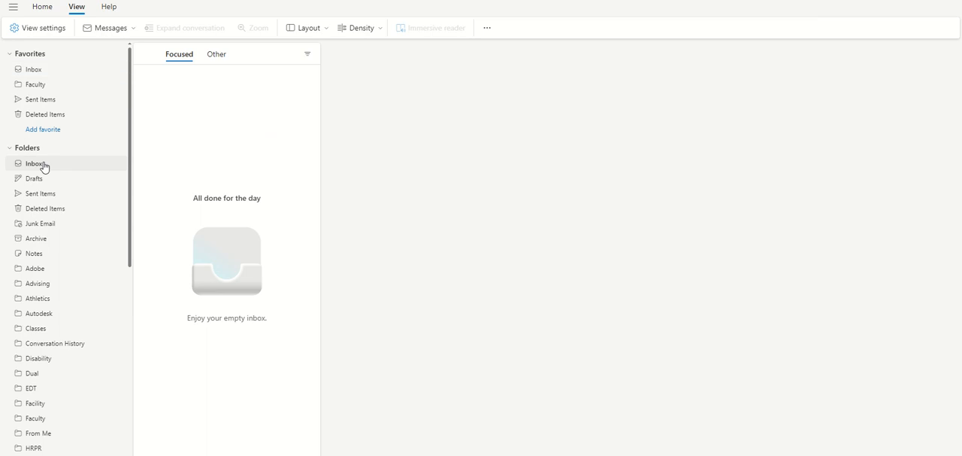
left_click(218, 59)
left_click(180, 59)
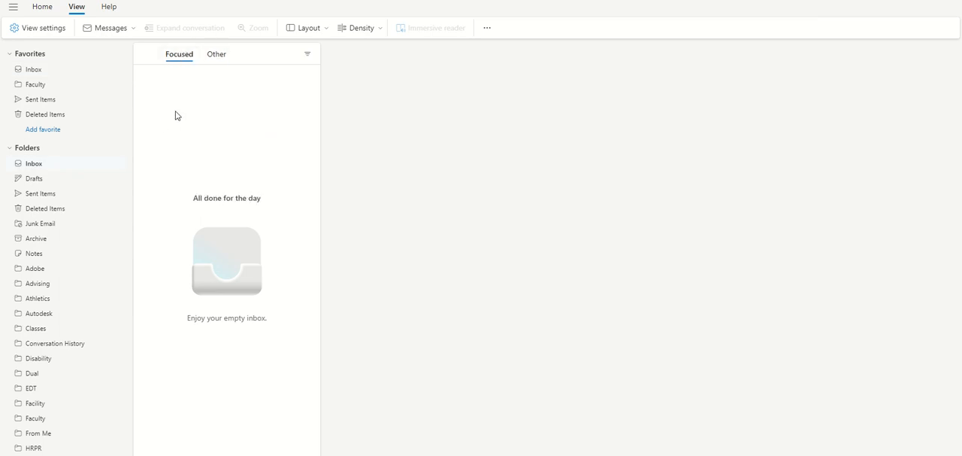
left_click(217, 57)
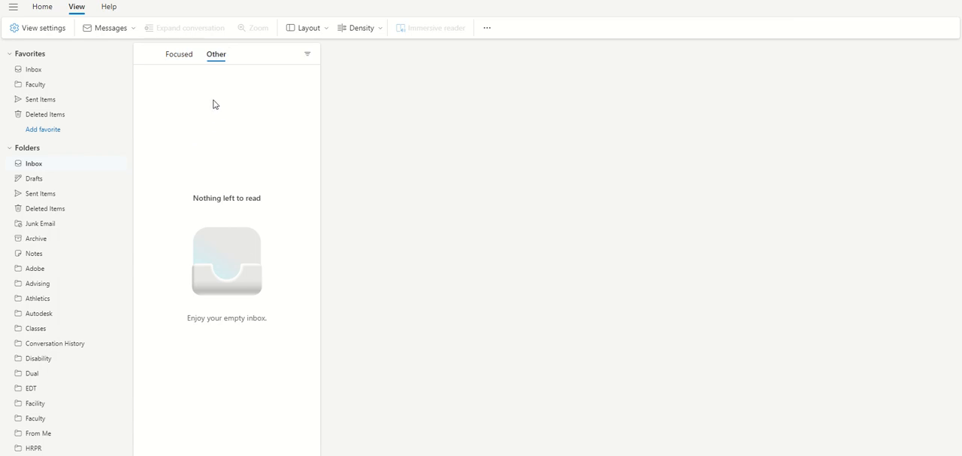
left_click(179, 58)
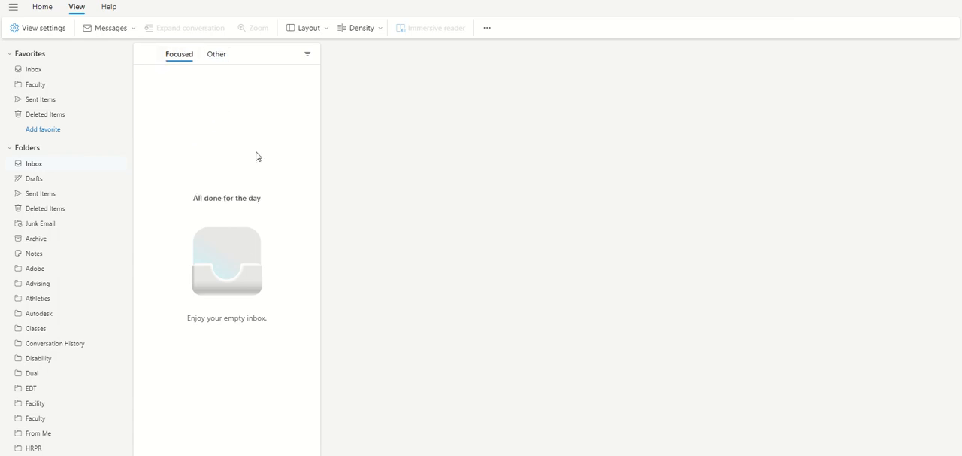
- Review the mail layout settings, from Focused Inbox, message organization and reading pane to date headers, reminders and animations
left_click(23, 30)
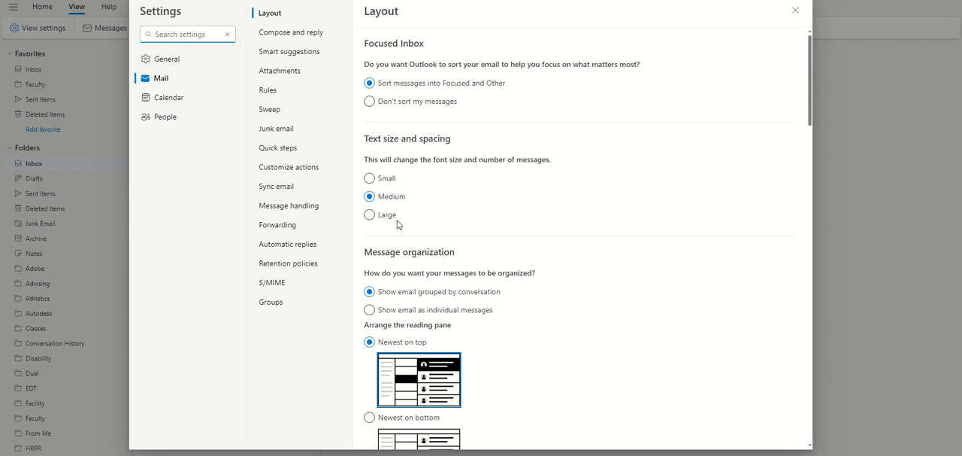
scroll(453, 221, "down", 3)
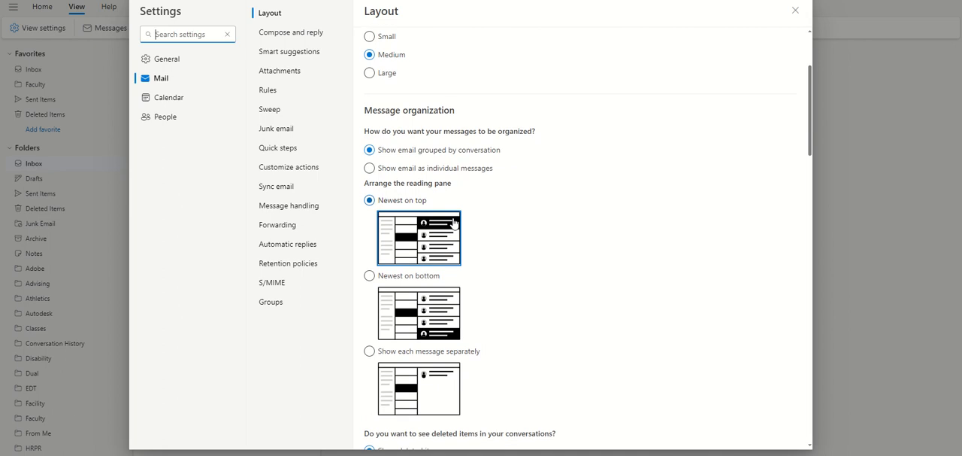
scroll(477, 220, "down", 1)
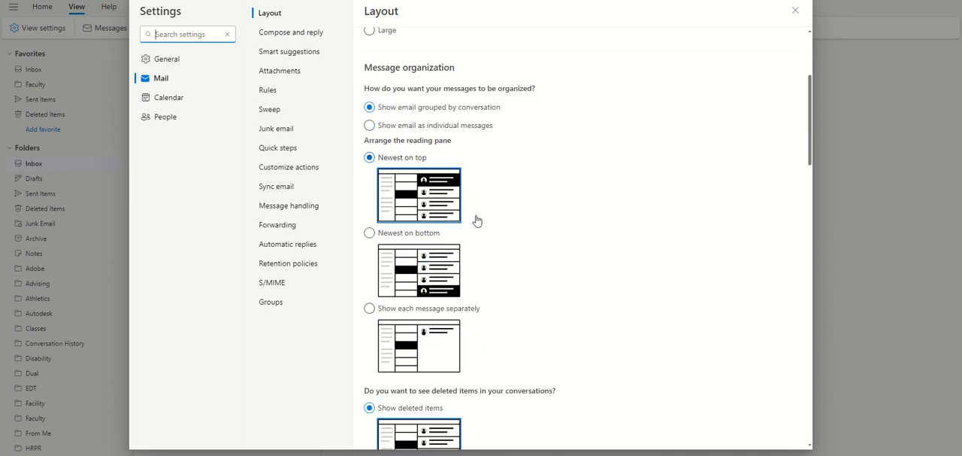
scroll(476, 211, "down", 1)
scroll(476, 201, "down", 10)
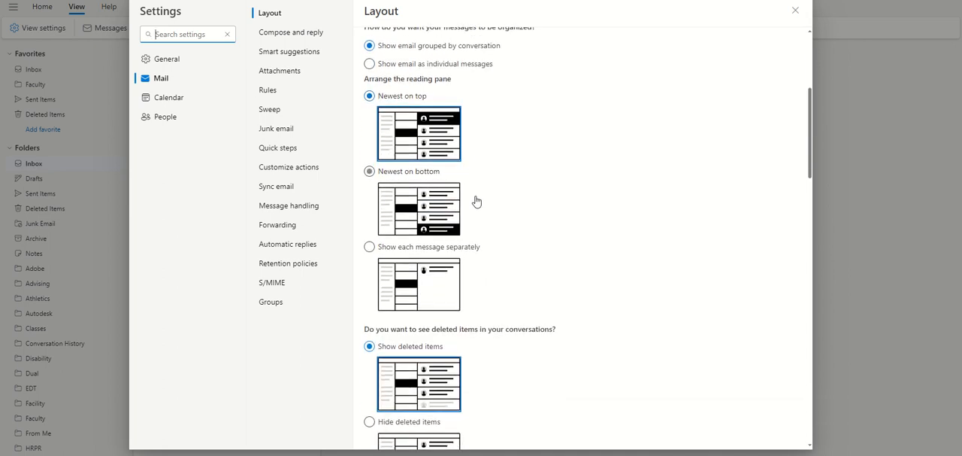
scroll(476, 200, "down", 12)
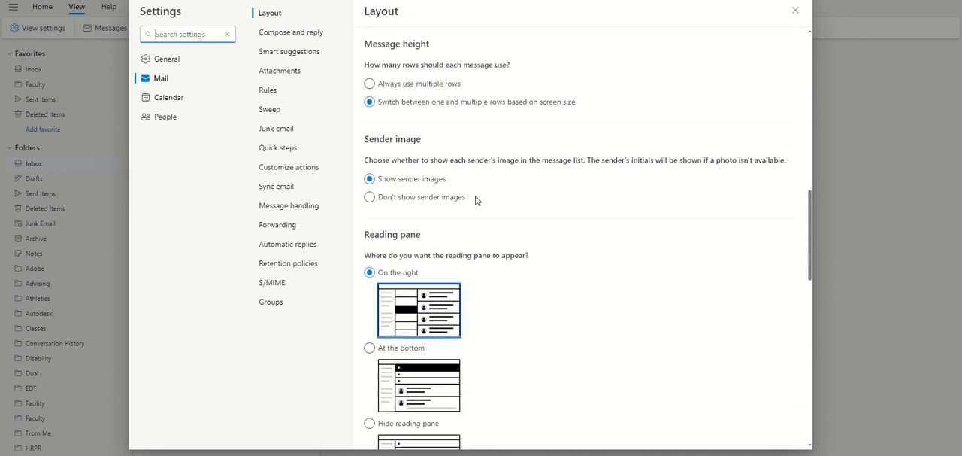
scroll(476, 201, "down", 6)
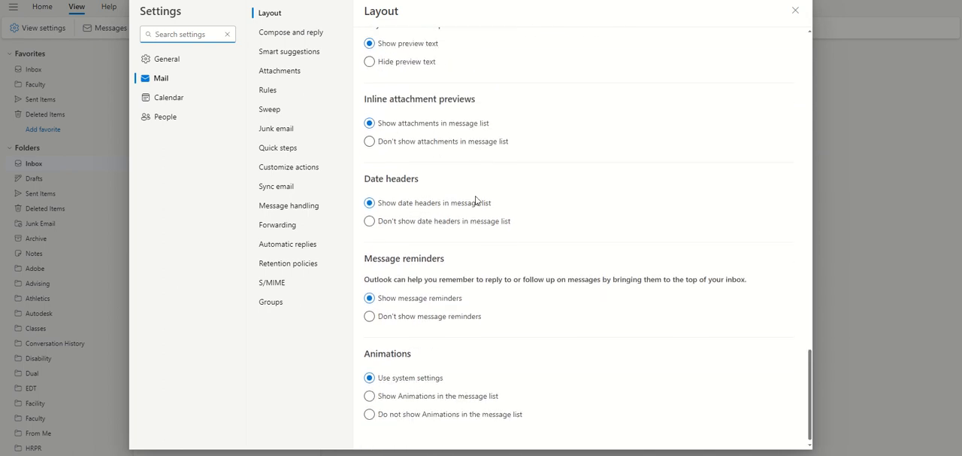
scroll(476, 201, "up", 20)
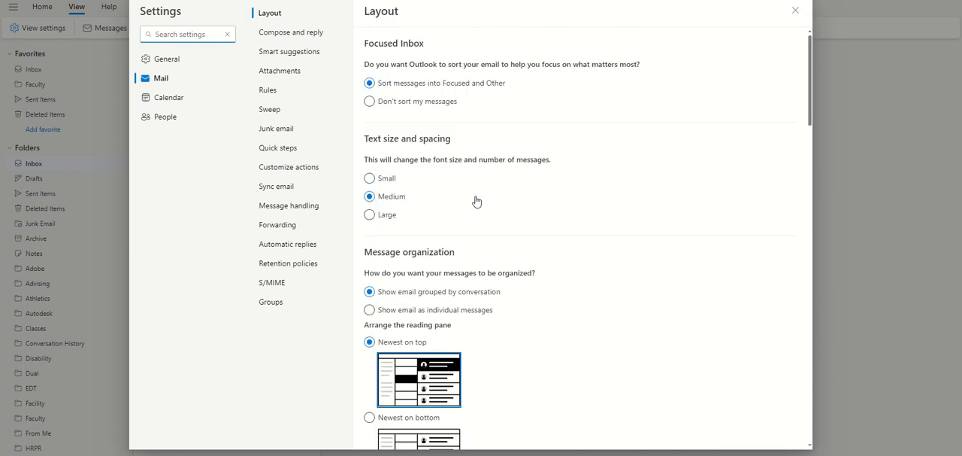
- Start a blank new signature in the compose and reply settings and look at its additional formatting tools
left_click(297, 32)
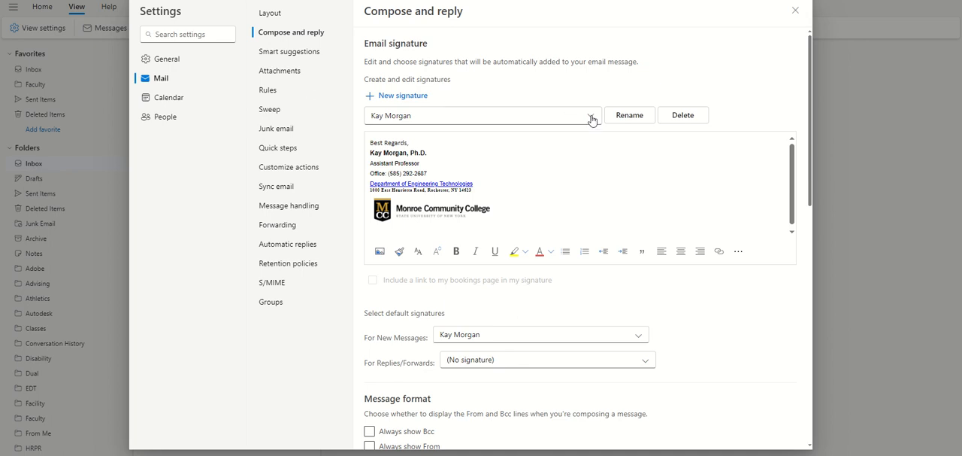
left_click(404, 96)
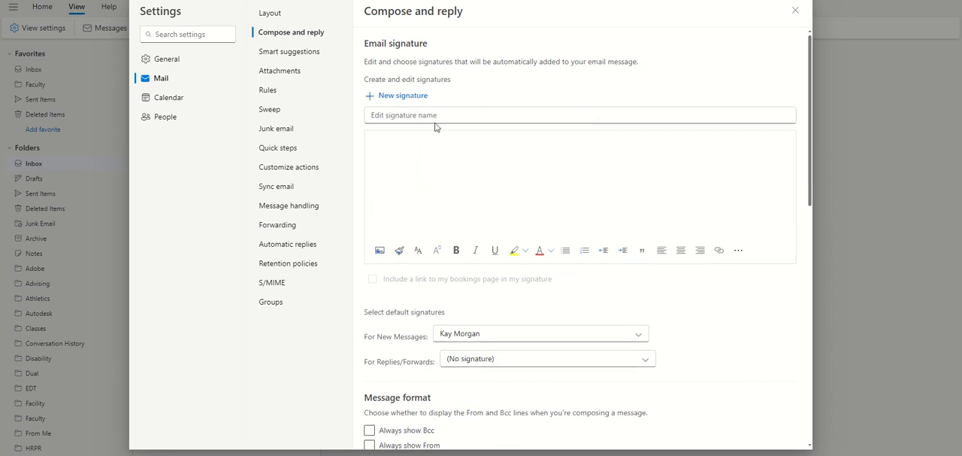
left_click(421, 114)
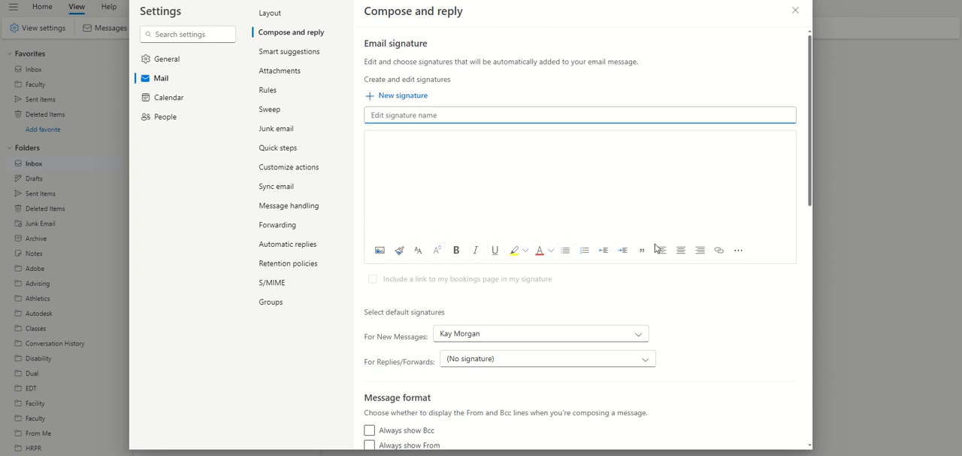
left_click(744, 255)
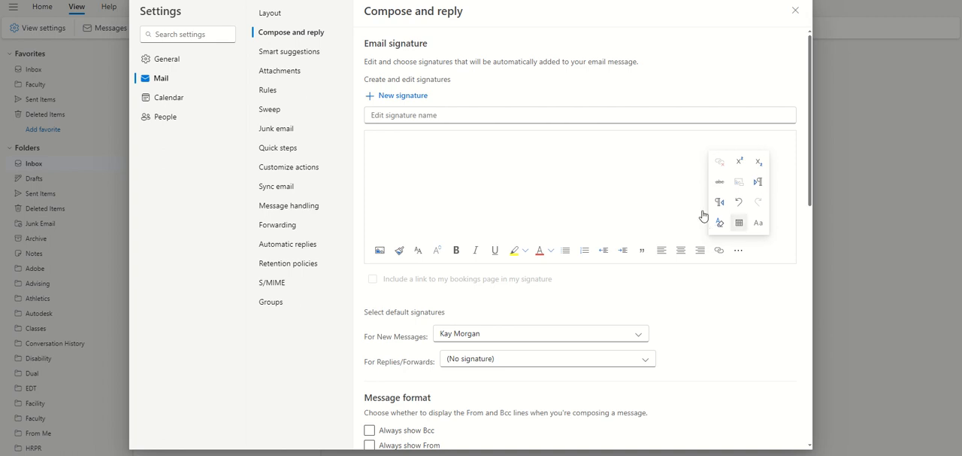
left_click(550, 181)
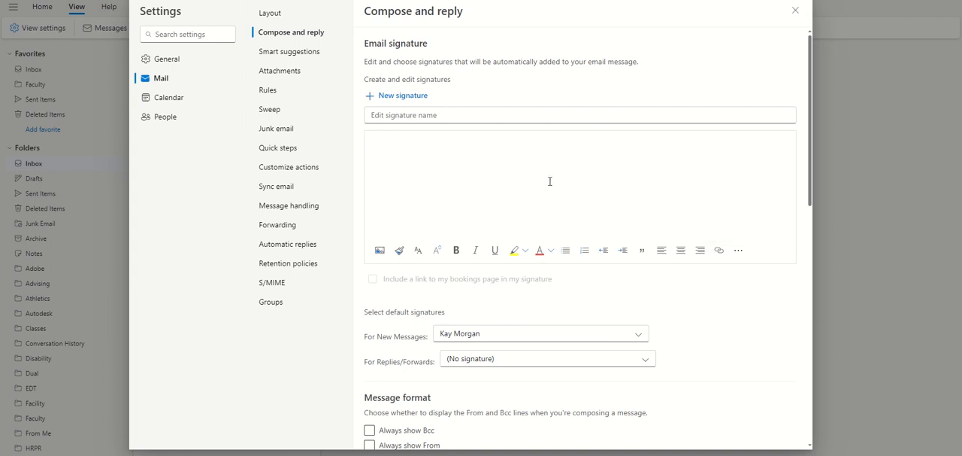
- Look through the compose and reply settings and return to the existing signature and its default signature choices
scroll(603, 163, "down", 5)
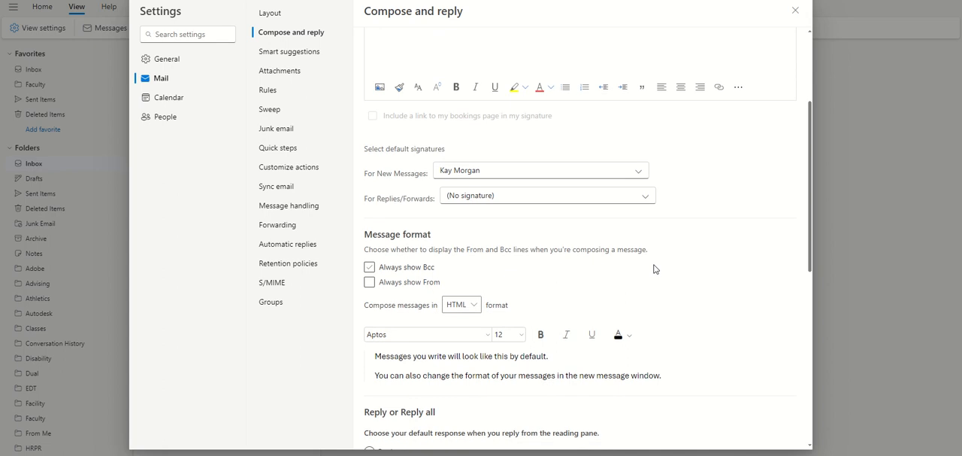
scroll(654, 268, "down", 10)
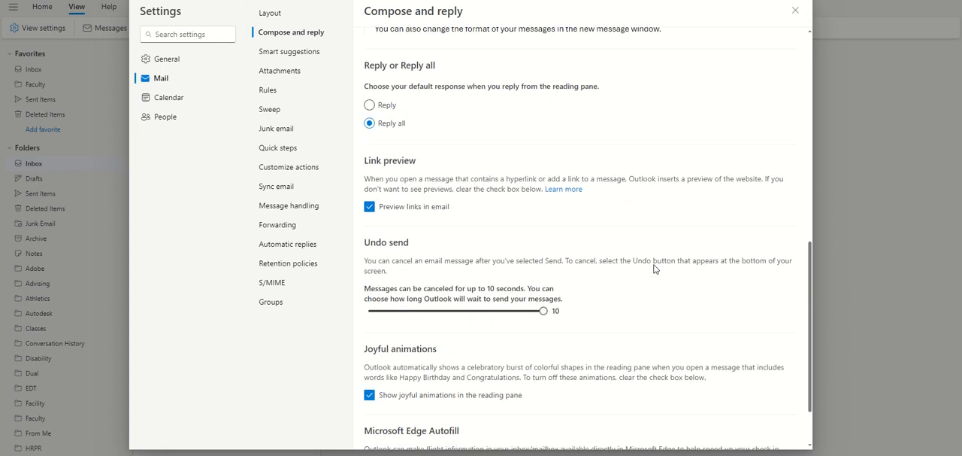
scroll(654, 268, "up", 10)
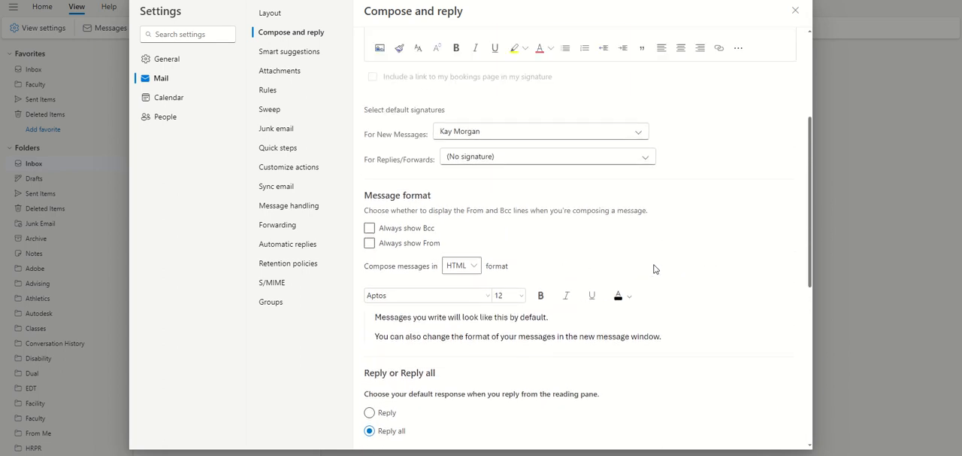
scroll(654, 269, "up", 6)
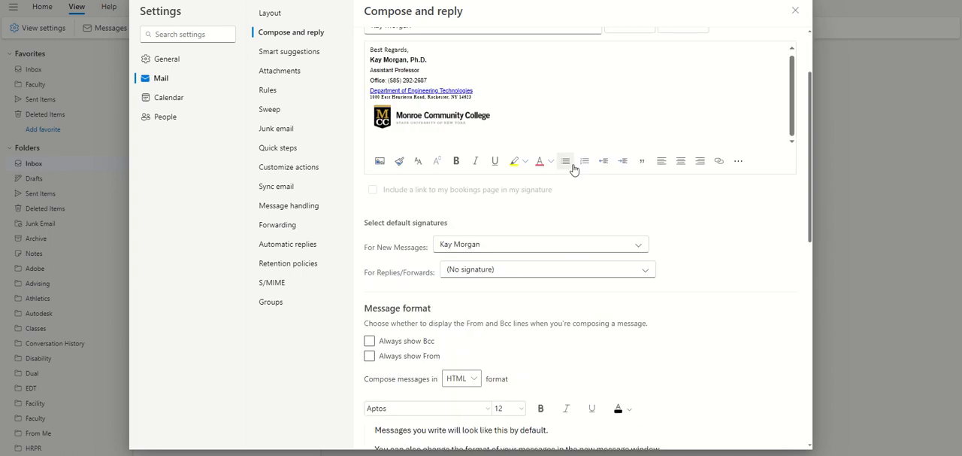
scroll(571, 168, "up", 1)
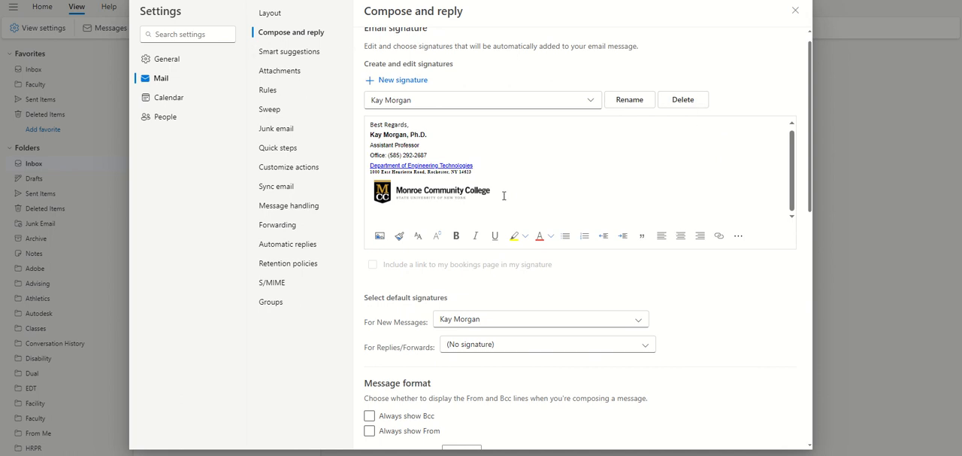
- Try the Always show Bcc and Always show From message options, leaving both turned off
scroll(504, 196, "down", 2)
scroll(509, 149, "down", 1)
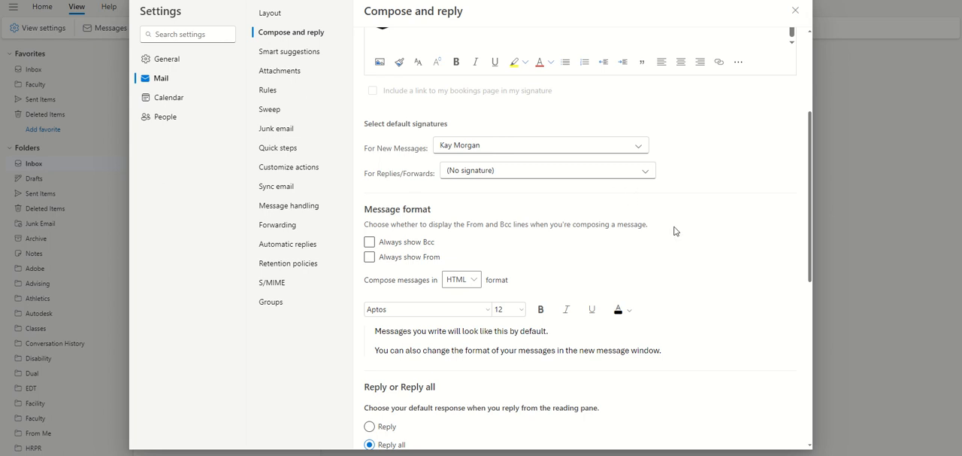
scroll(674, 231, "down", 1)
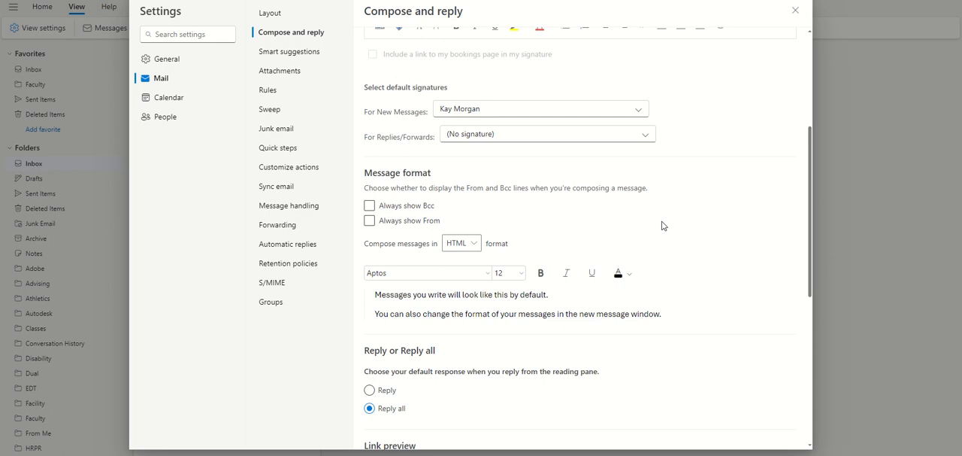
left_click(370, 207)
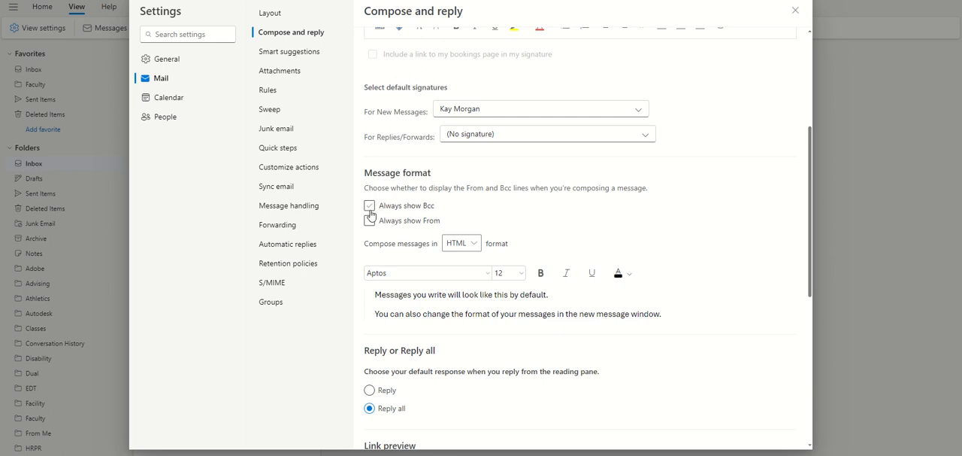
left_click(432, 213)
left_click(369, 222)
left_click(388, 226)
- View the formats available for composing messages, keeping HTML
scroll(496, 252, "down", 1)
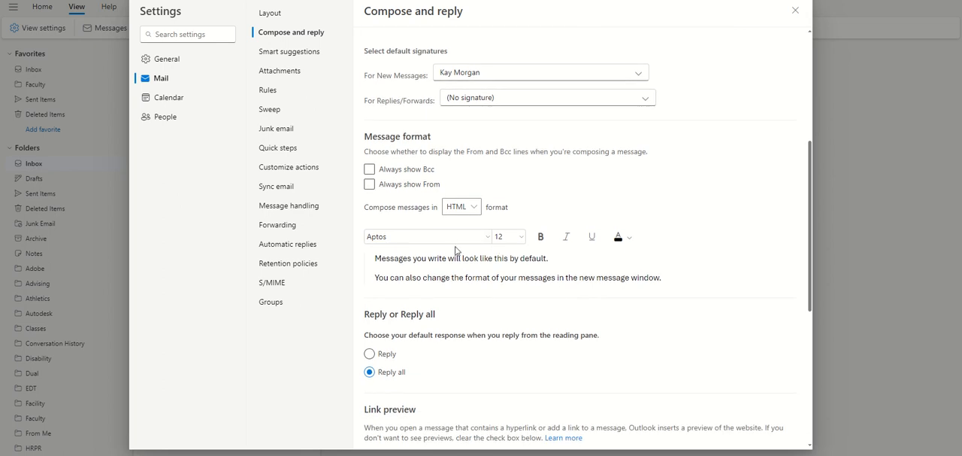
scroll(463, 250, "down", 1)
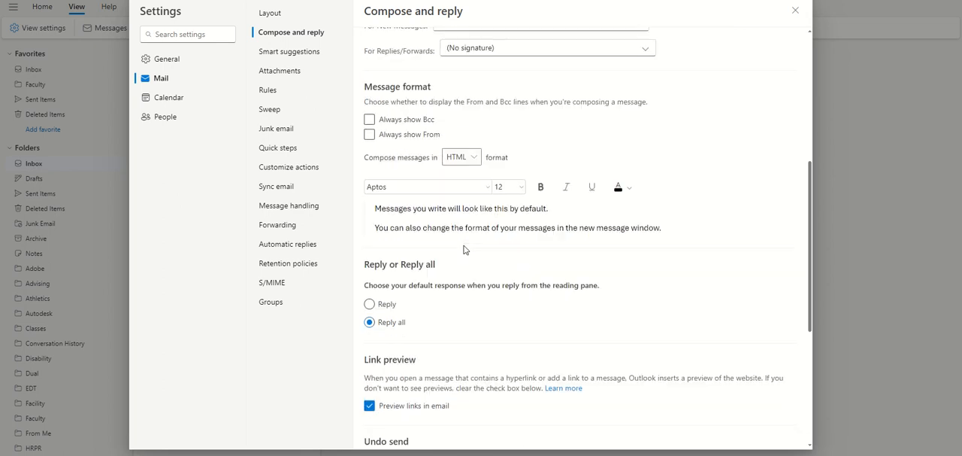
left_click(476, 160)
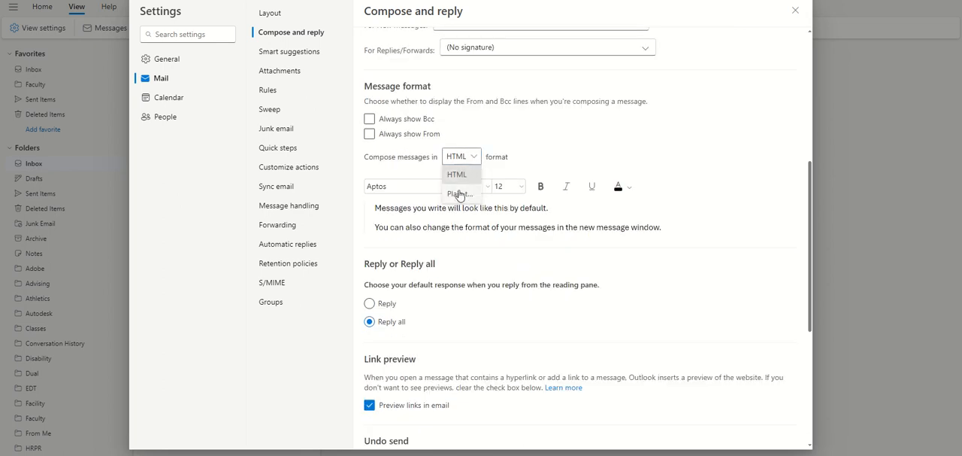
left_click(545, 146)
- Try Reply as the default response, look over the remaining compose and reply options, and discard the change
scroll(597, 258, "down", 1)
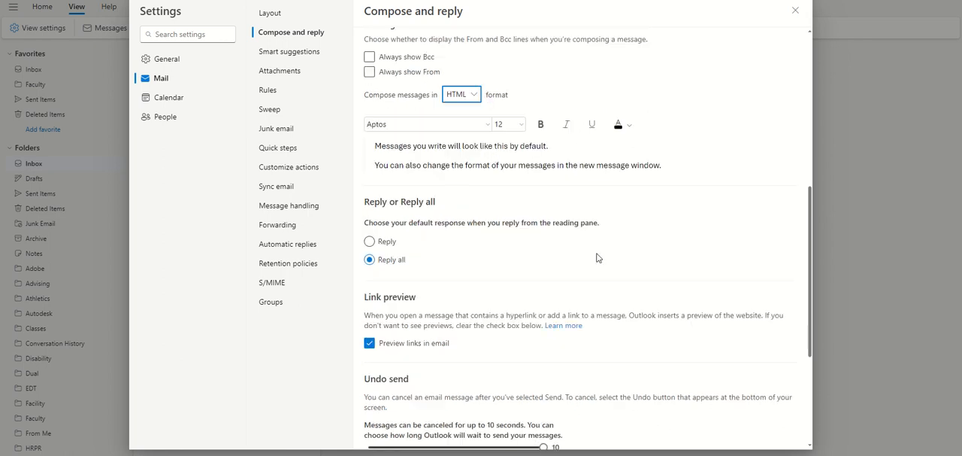
scroll(568, 208, "down", 1)
left_click(566, 205)
scroll(567, 208, "down", 1)
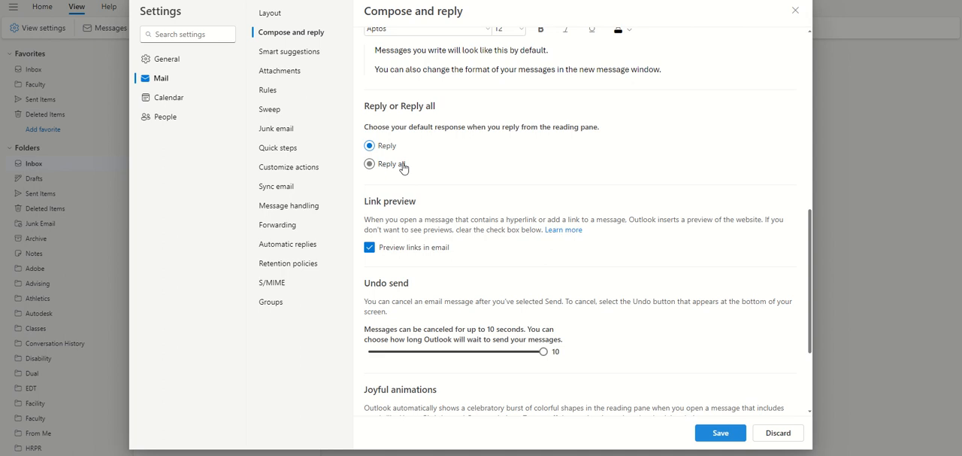
scroll(475, 198, "down", 1)
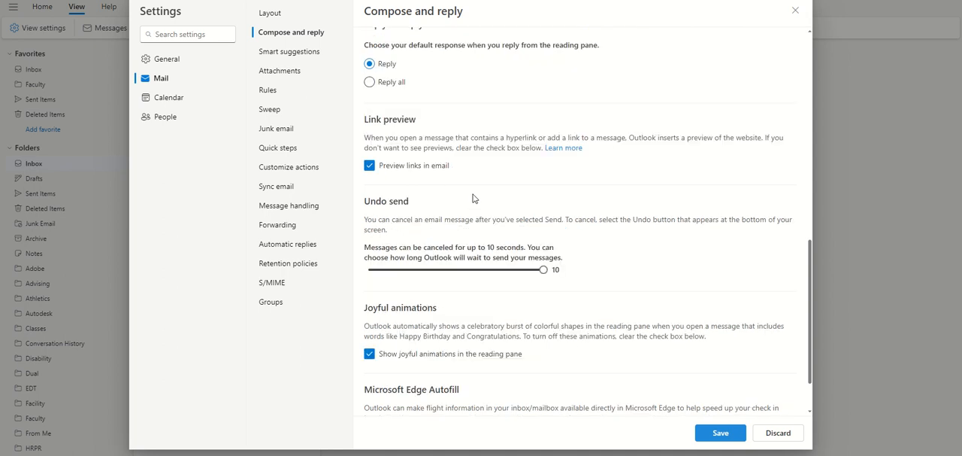
scroll(475, 199, "down", 1)
scroll(475, 198, "up", 1)
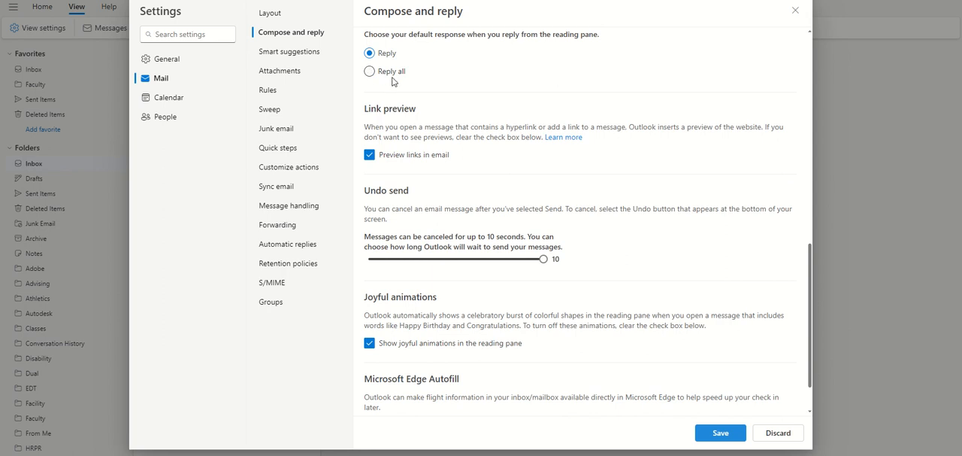
left_click(795, 10)
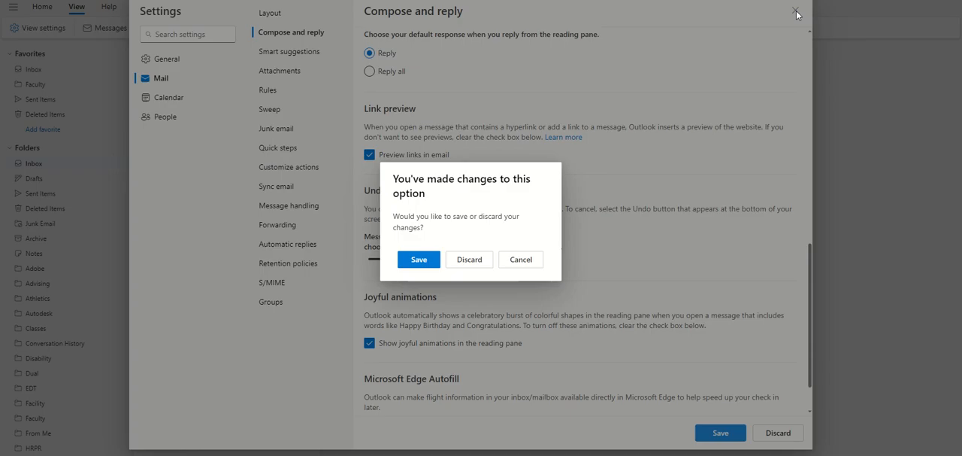
left_click(464, 259)
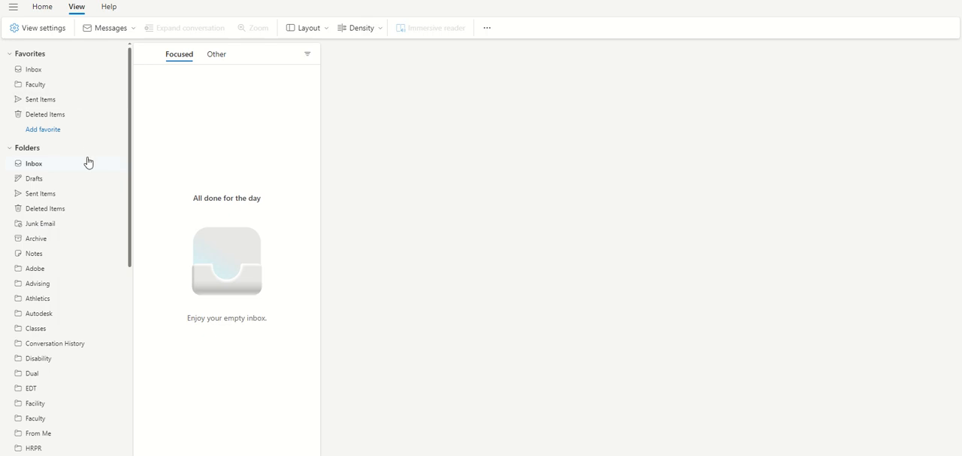
- Look at the reply commands on the first message in the Adobe folder and reopen the compose and reply settings
left_click(52, 267)
left_click(225, 92)
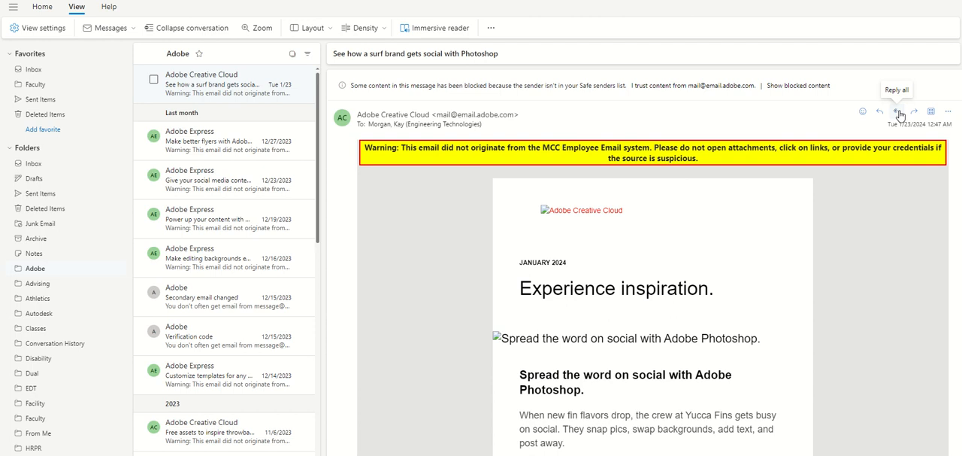
left_click(38, 28)
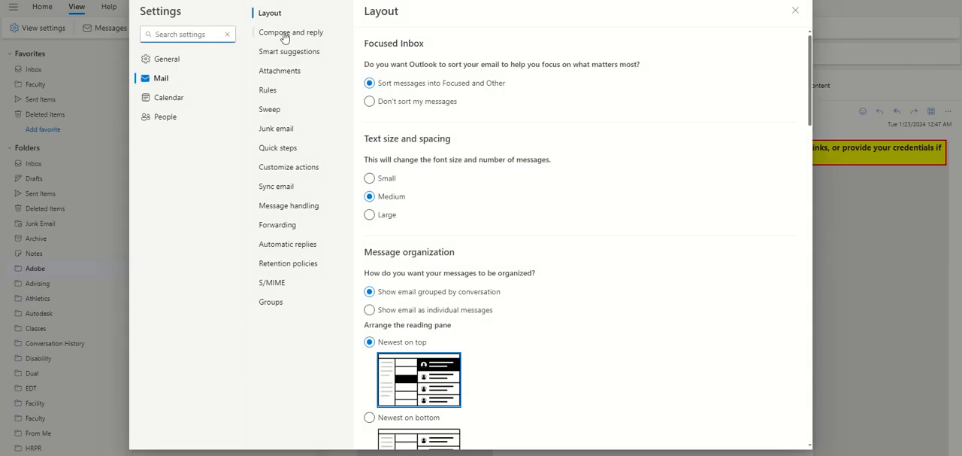
left_click(286, 33)
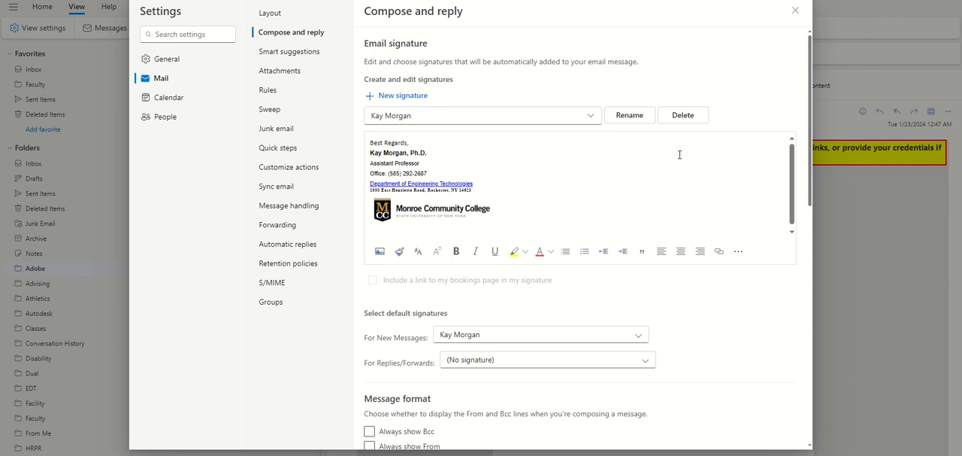
- Turn off the Preview links in email option in the compose and reply settings and turn it back on
left_click_drag(807, 189, 737, 280)
scroll(737, 281, "down", 5)
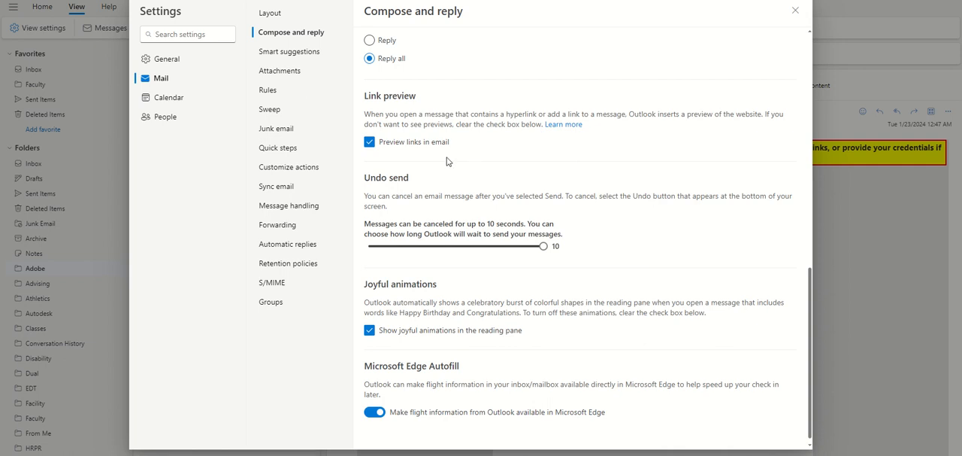
left_click(369, 143)
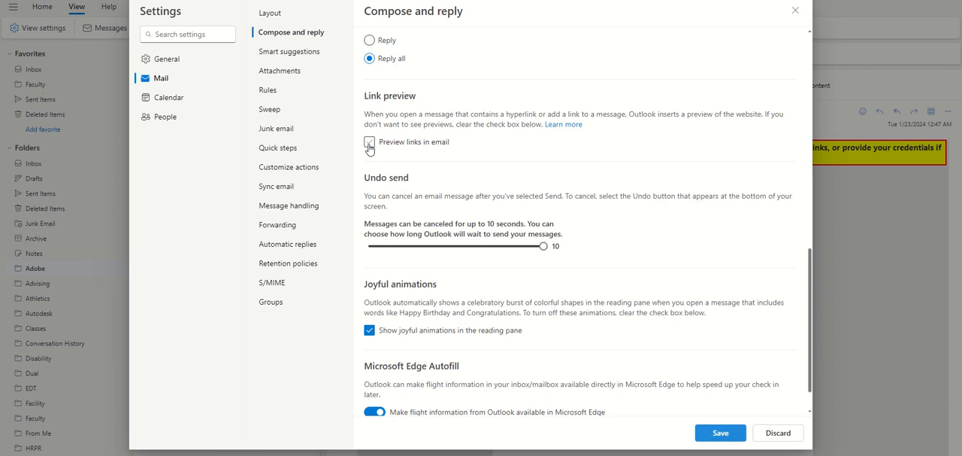
left_click(369, 143)
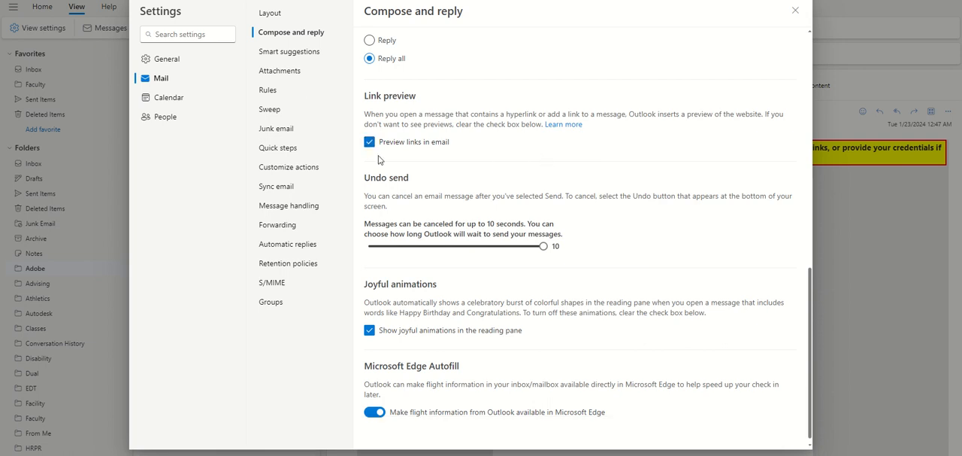
- Look over the undo send, joyful animations and Microsoft Edge Autofill options in the compose and reply settings
scroll(518, 220, "down", 1)
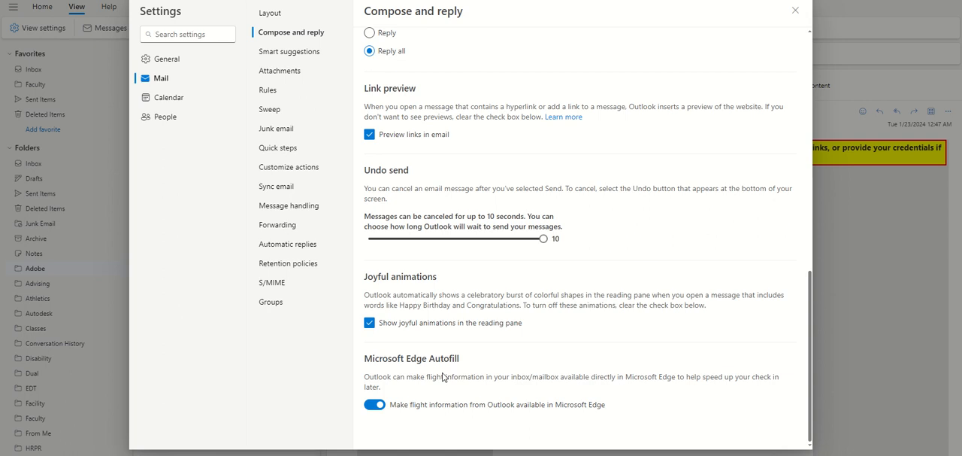
scroll(492, 325, "up", 1)
scroll(447, 350, "down", 1)
left_click(314, 37)
- View the mail settings for smart suggestions, attachments, rules and sweep one after another
left_click(303, 52)
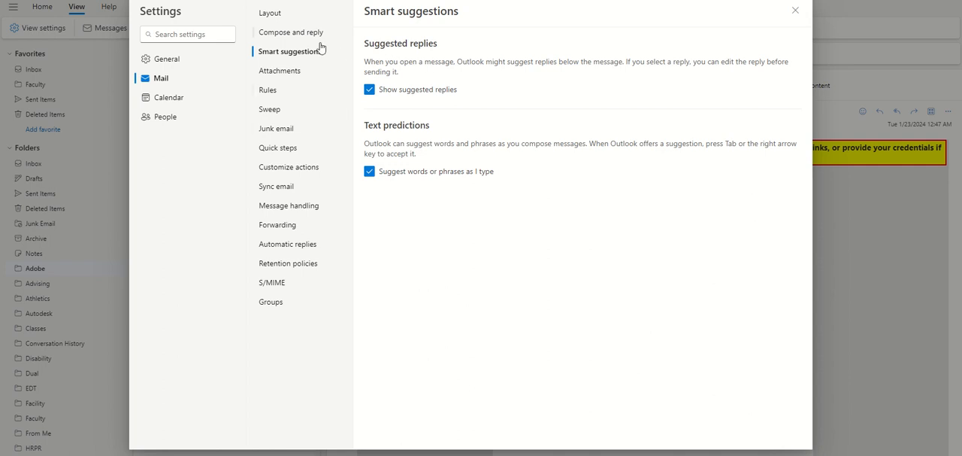
left_click(293, 71)
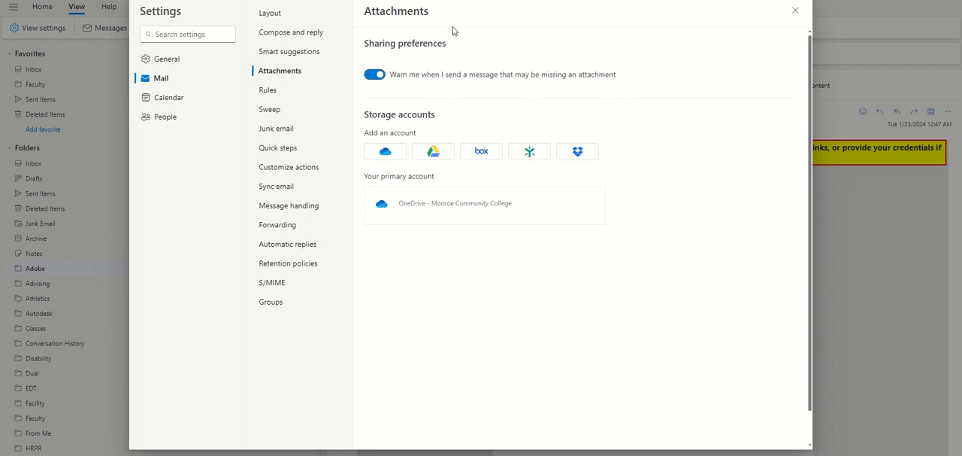
left_click(273, 90)
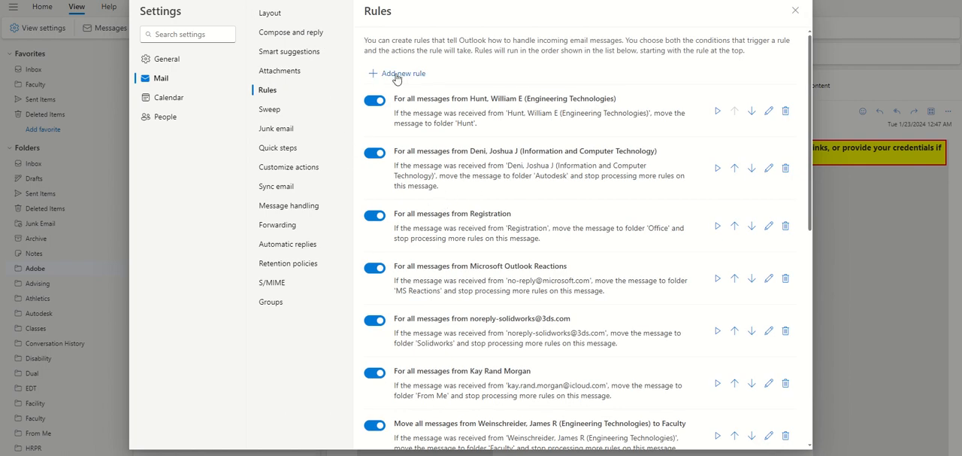
left_click(274, 115)
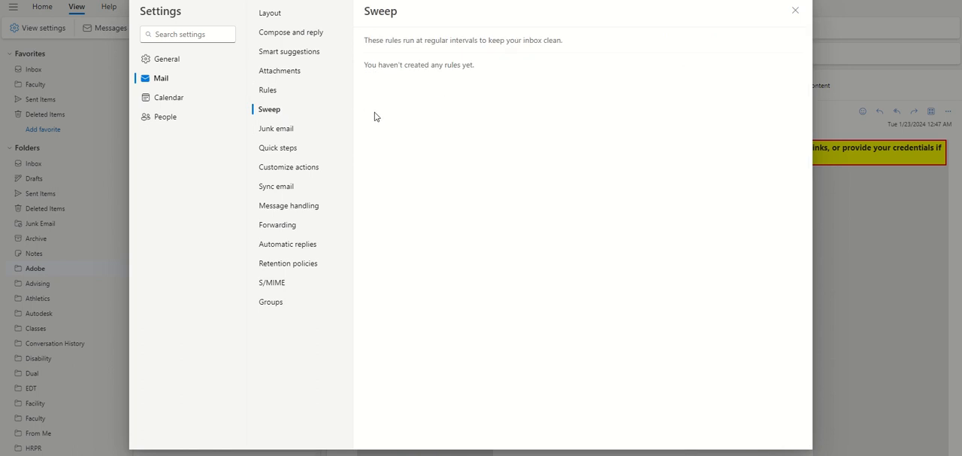
- Review the blocked and safe sender lists in the junk email settings and try the Trust email from my contacts filter
left_click(293, 130)
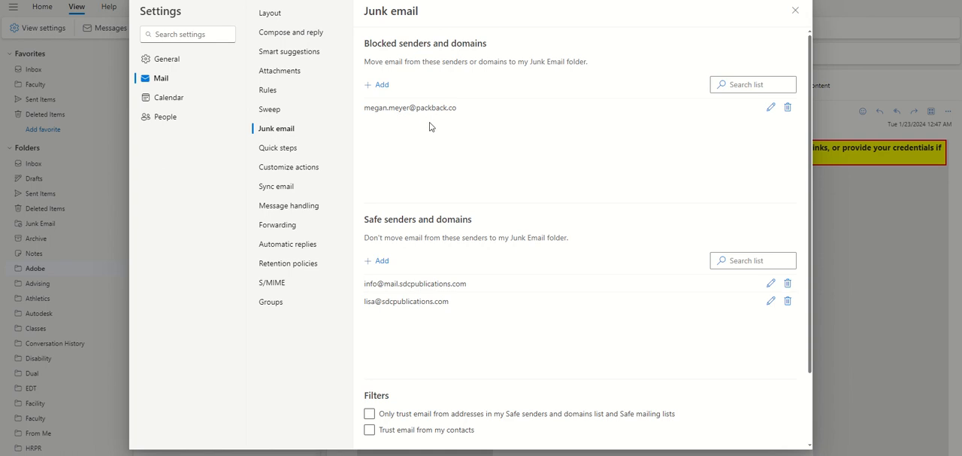
scroll(430, 127, "down", 1)
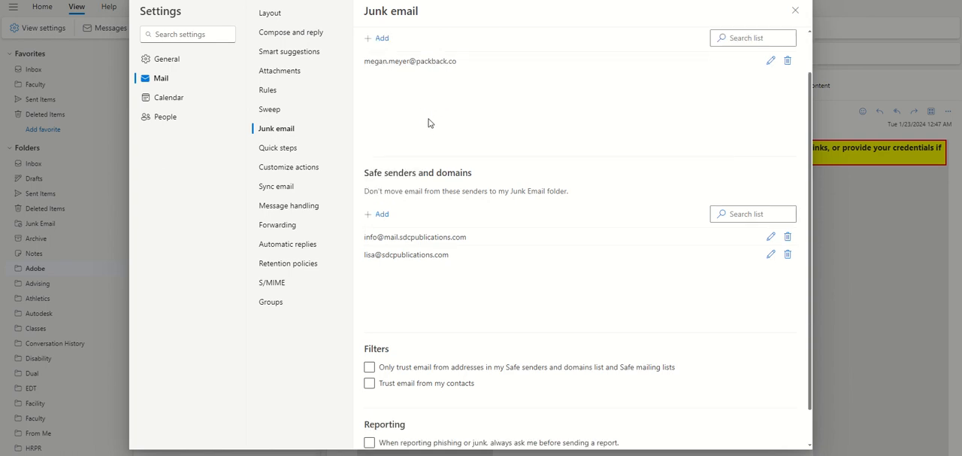
scroll(452, 210, "down", 1)
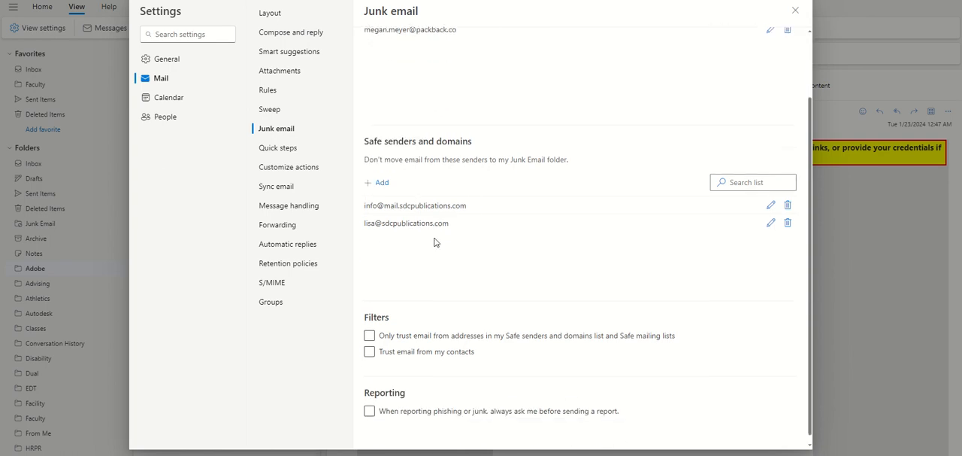
scroll(434, 241, "down", 1)
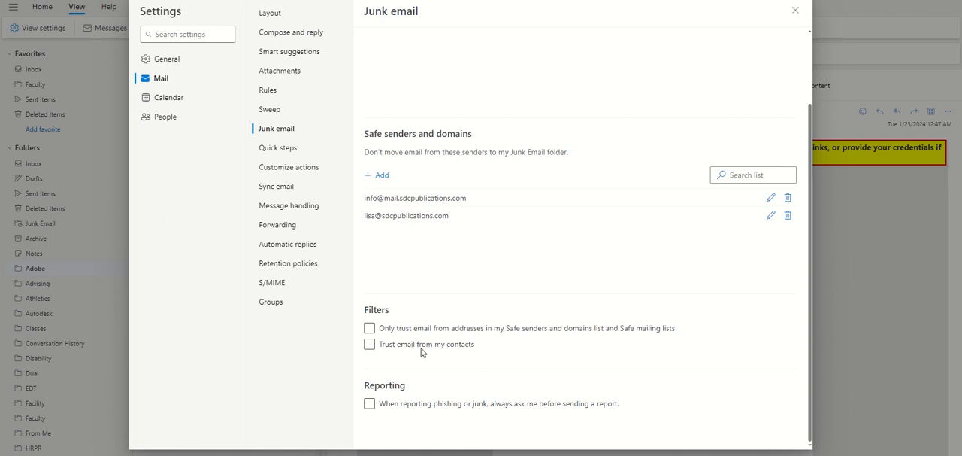
left_click(369, 345)
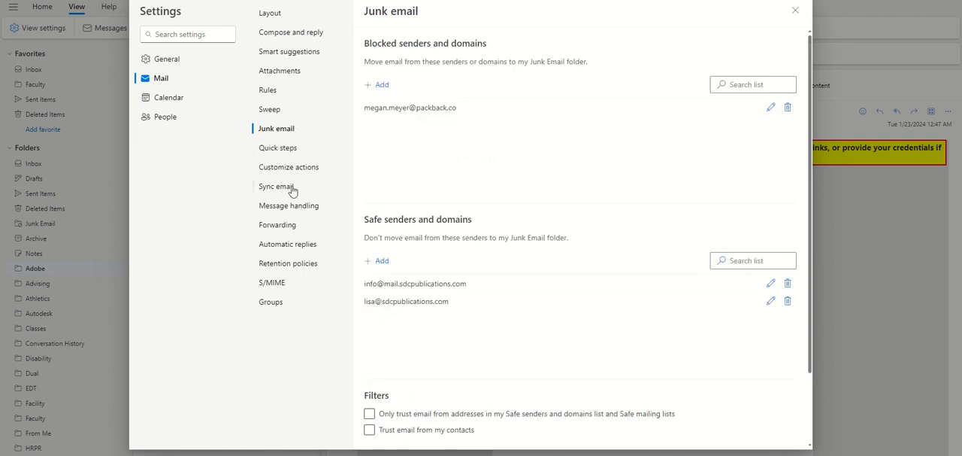
- View the quick steps settings and look over the quick actions and message surface choices for customizing actions
left_click(280, 149)
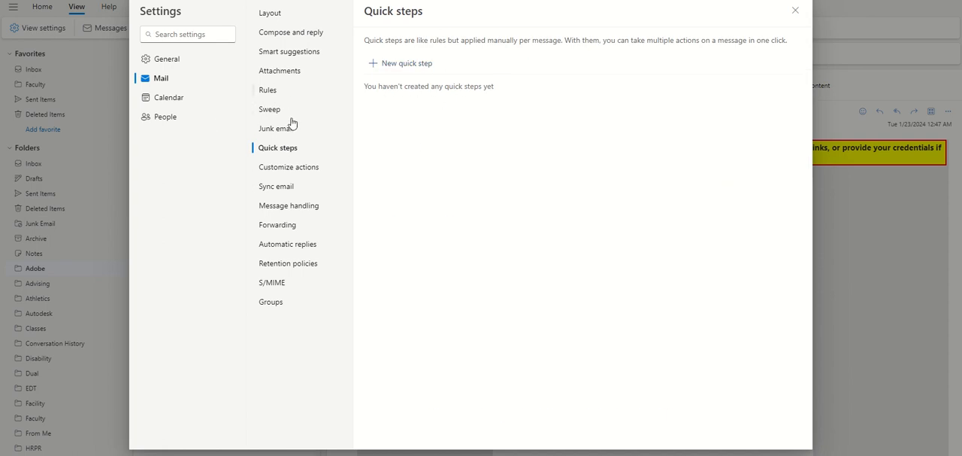
left_click(299, 171)
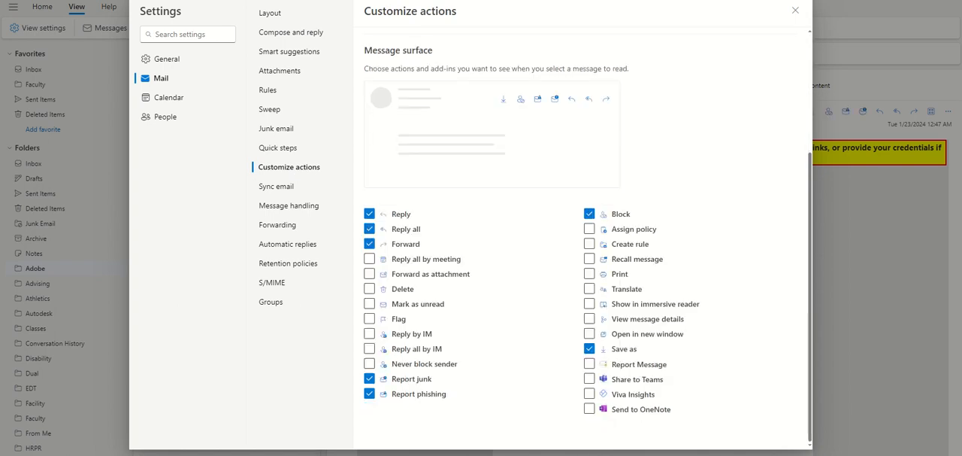
scroll(527, 159, "up", 3)
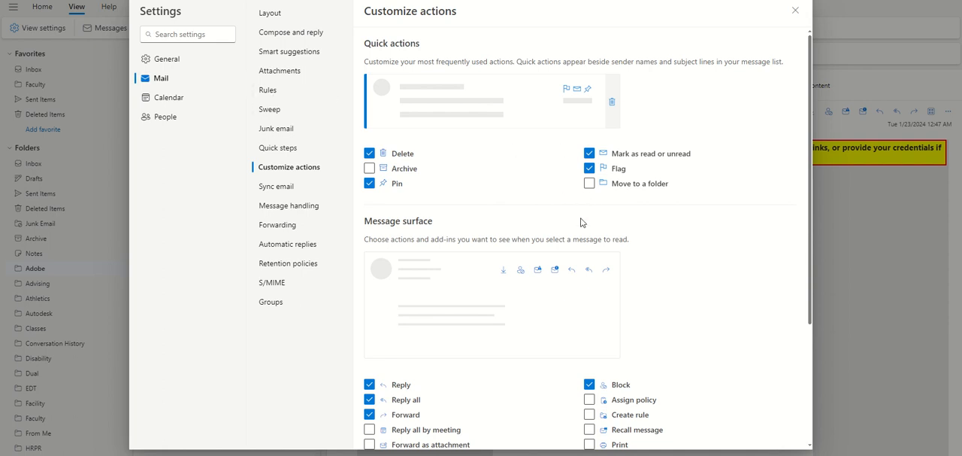
scroll(581, 223, "down", 3)
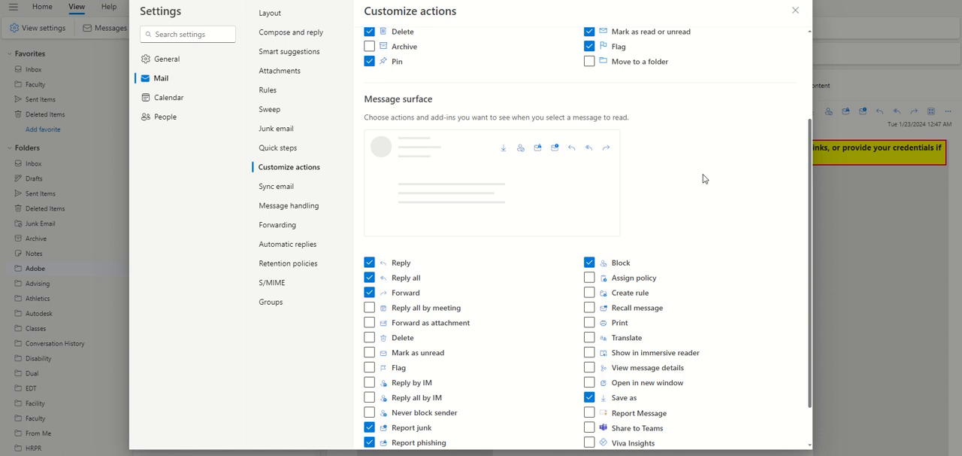
scroll(711, 208, "down", 2)
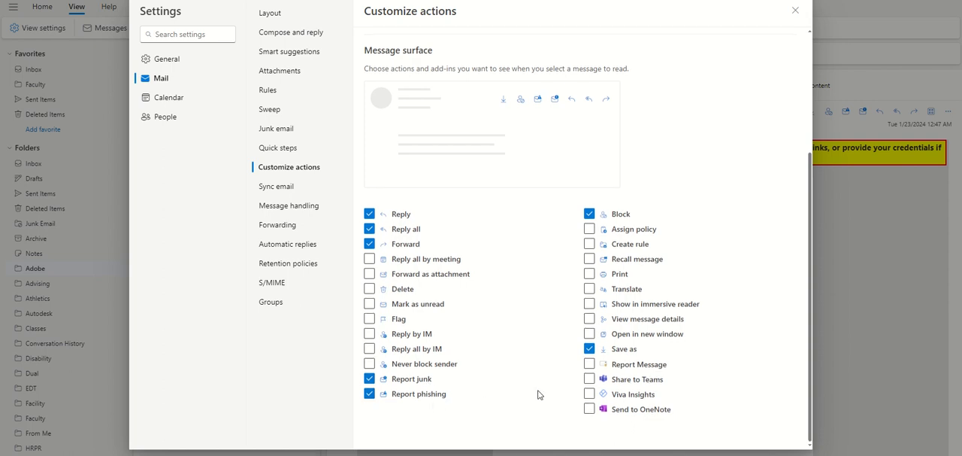
scroll(538, 395, "up", 3)
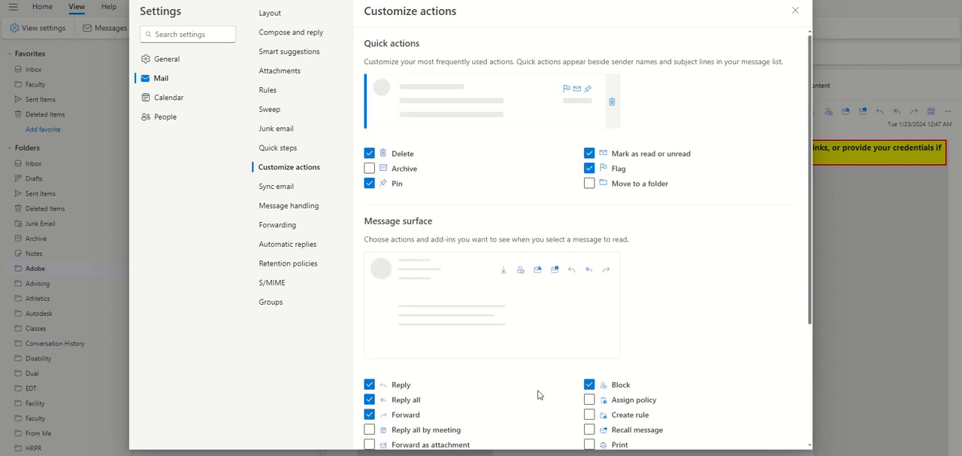
scroll(539, 394, "down", 3)
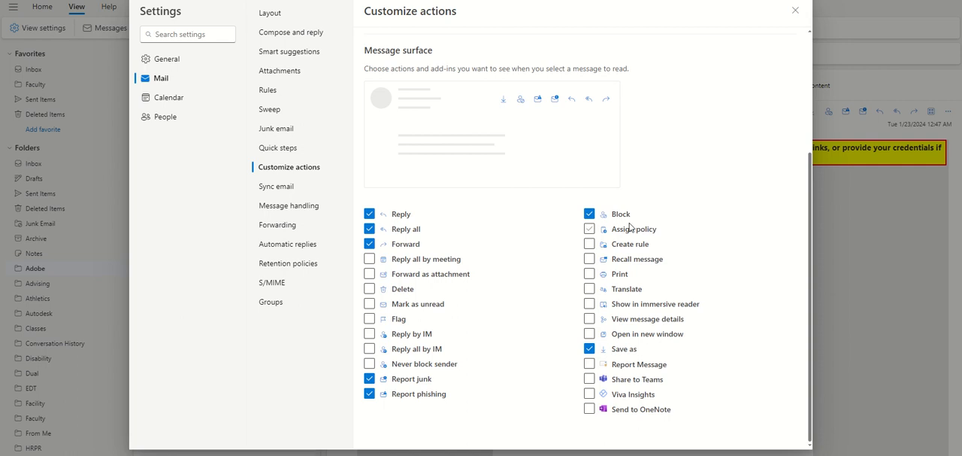
- Try to add Move to a folder to the quick actions and dismiss the resulting message
scroll(599, 230, "up", 2)
scroll(599, 230, "up", 1)
left_click(591, 167)
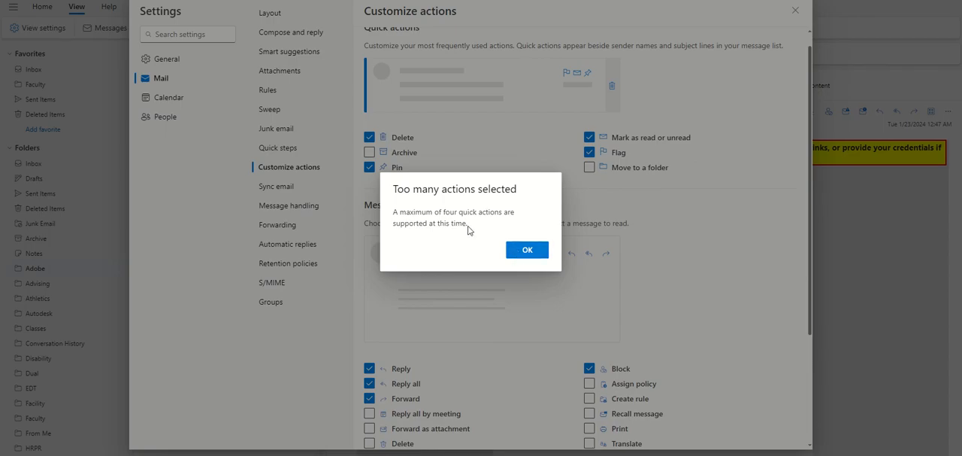
left_click(527, 251)
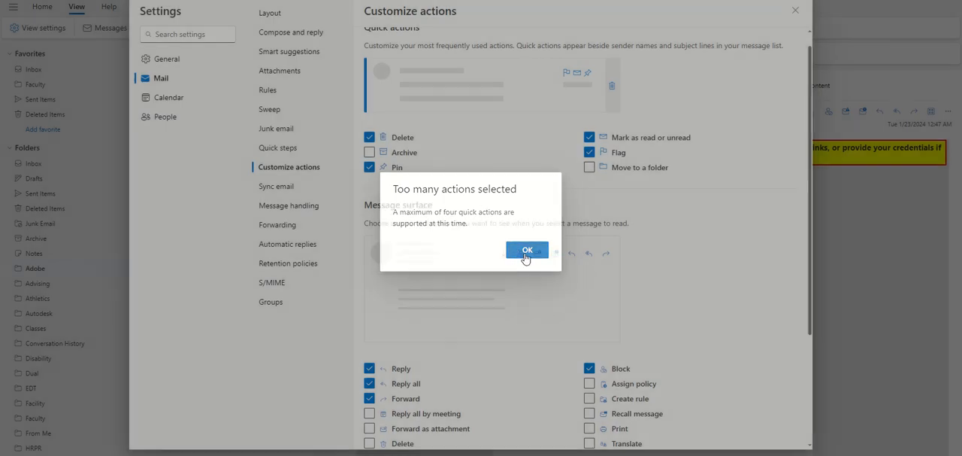
- Compare the message surface actions with the quick actions in the customize actions settings
scroll(707, 253, "down", 2)
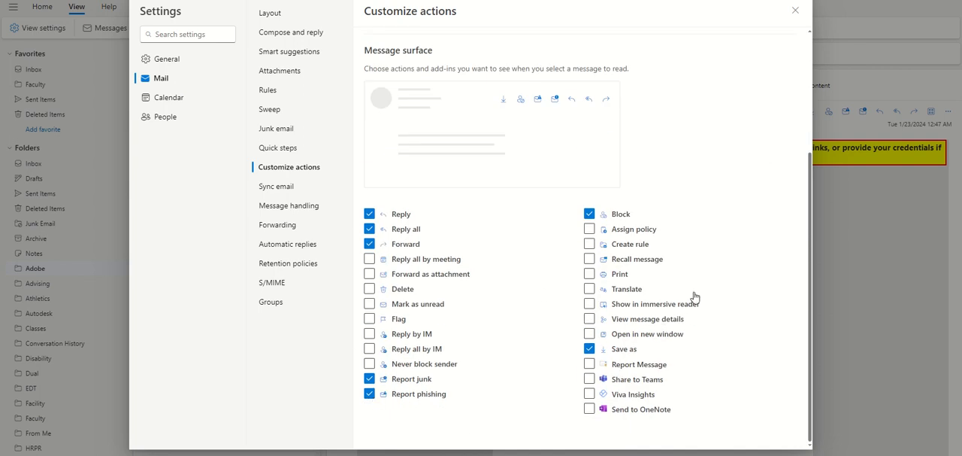
scroll(682, 308, "up", 2)
scroll(682, 308, "down", 2)
scroll(681, 308, "up", 2)
scroll(682, 309, "up", 1)
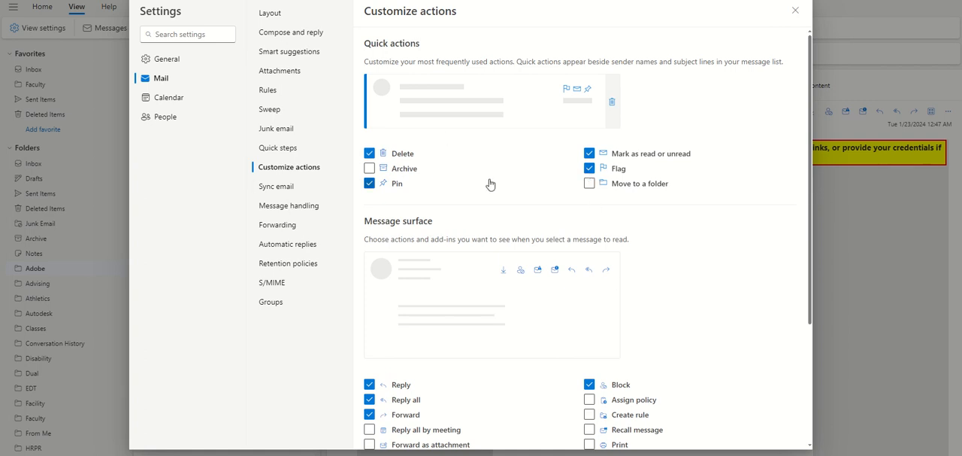
- View the sync email settings and the sign-out and mark as read options for message handling
left_click(279, 186)
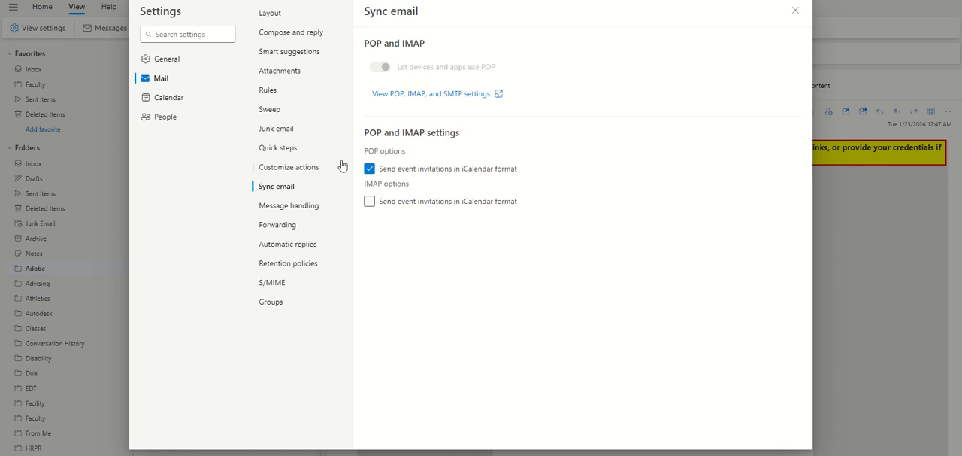
left_click(285, 206)
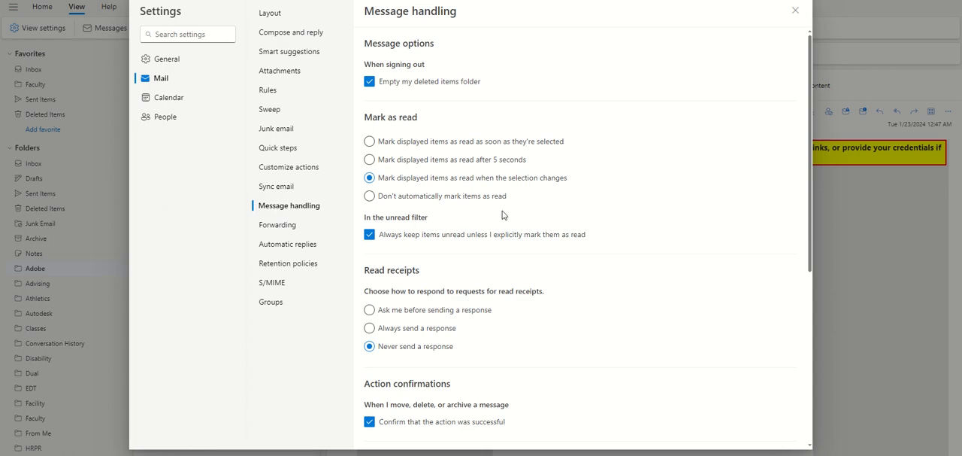
scroll(503, 215, "down", 5)
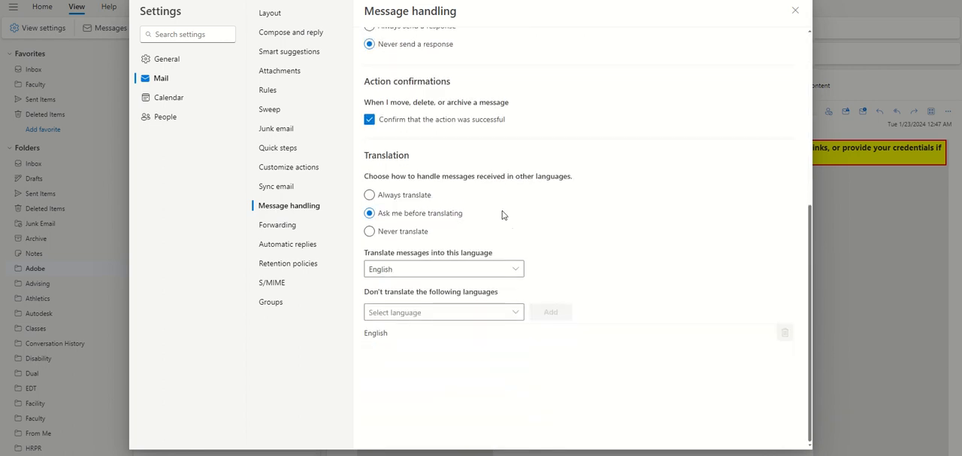
scroll(503, 215, "up", 5)
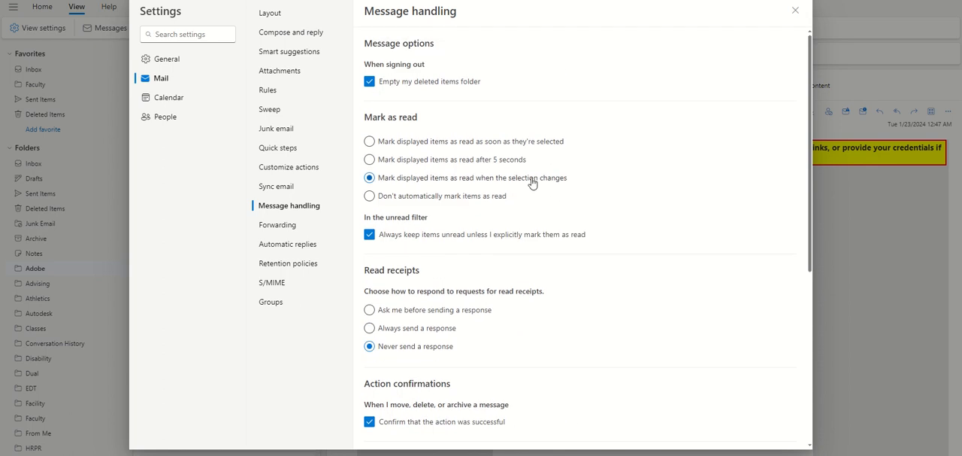
scroll(538, 188, "down", 1)
scroll(538, 188, "up", 1)
scroll(583, 215, "down", 1)
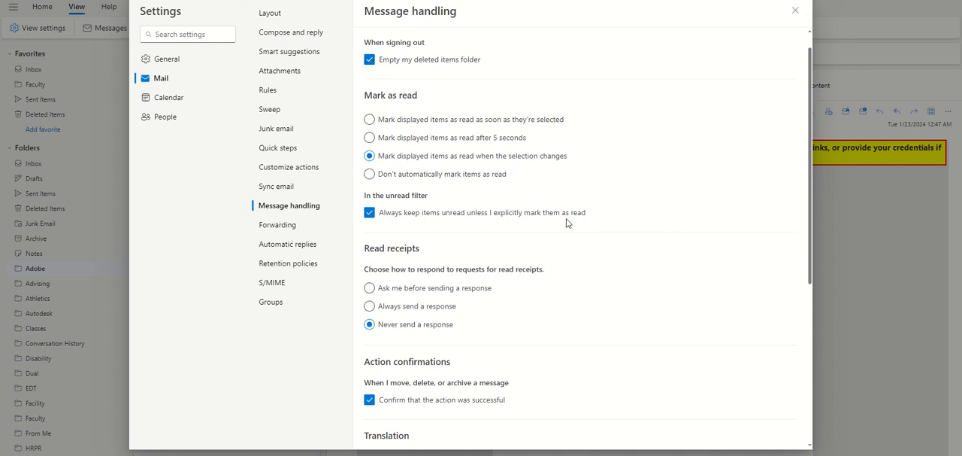
- Examine the unread filter, read receipts, action confirmations and translation options for message handling
scroll(577, 236, "down", 1)
scroll(578, 235, "down", 2)
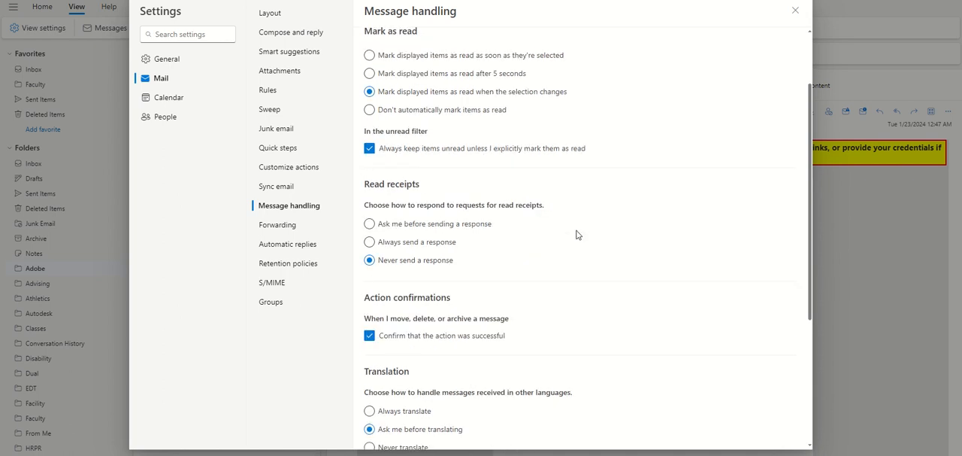
scroll(577, 233, "down", 1)
scroll(529, 187, "down", 1)
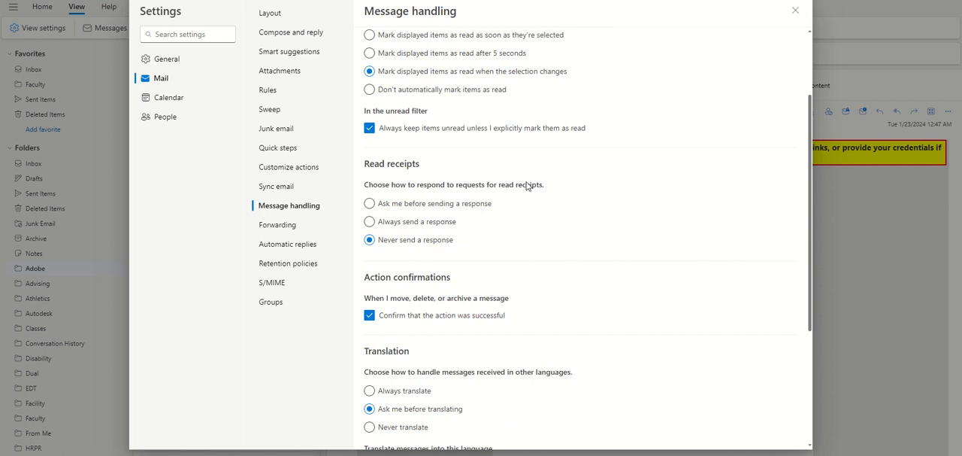
scroll(528, 186, "up", 1)
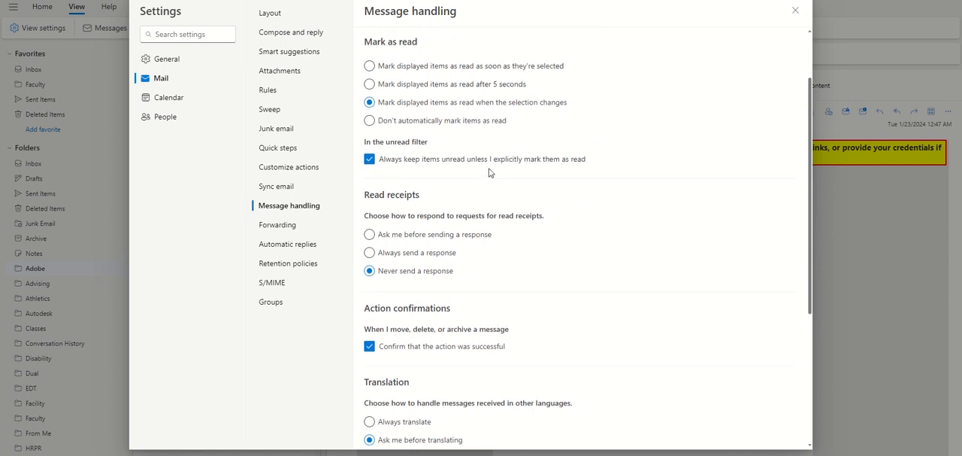
scroll(489, 173, "down", 1)
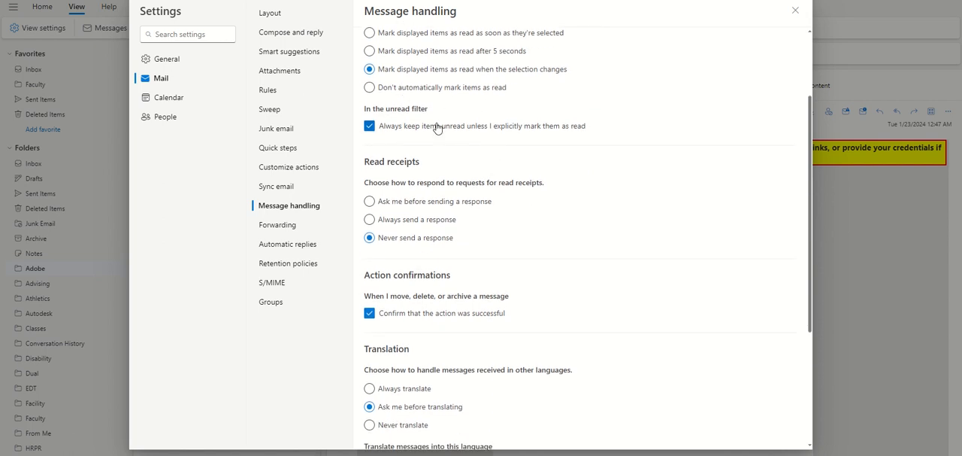
scroll(457, 153, "down", 1)
scroll(457, 153, "down", 2)
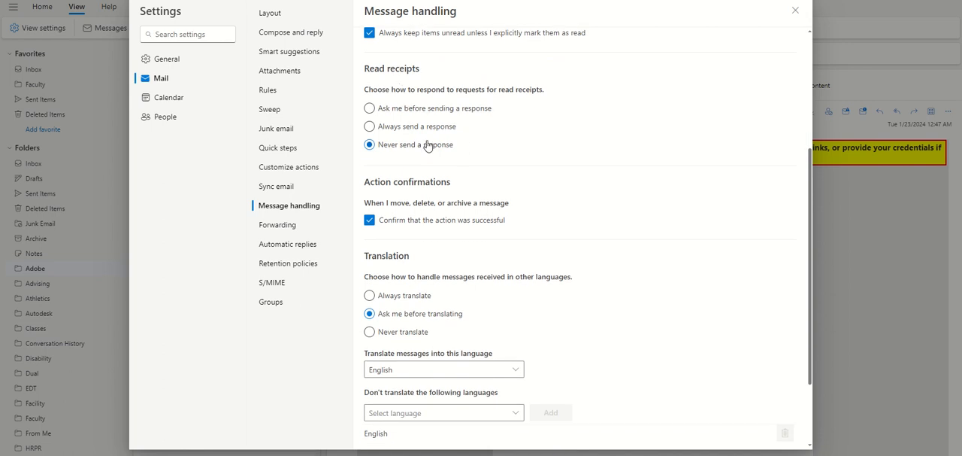
scroll(505, 162, "down", 1)
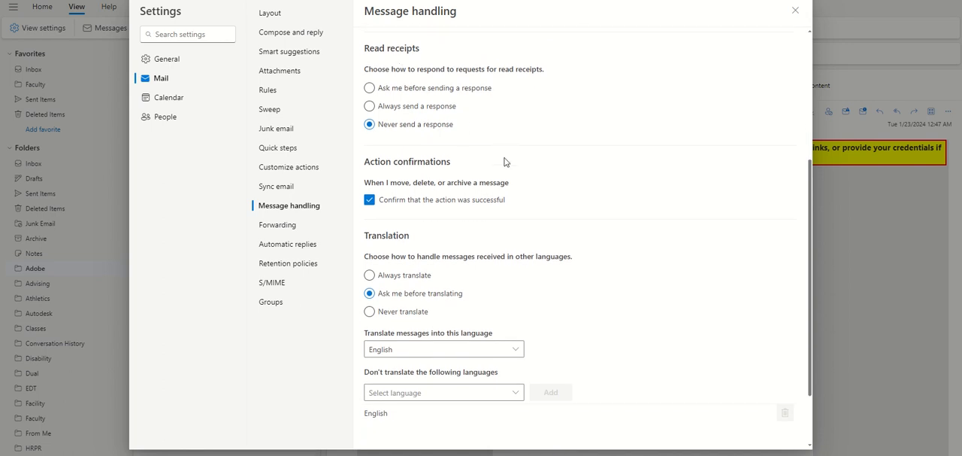
- Browse the target languages for translated messages and try Always translate before restoring Ask me before translating
scroll(505, 162, "down", 1)
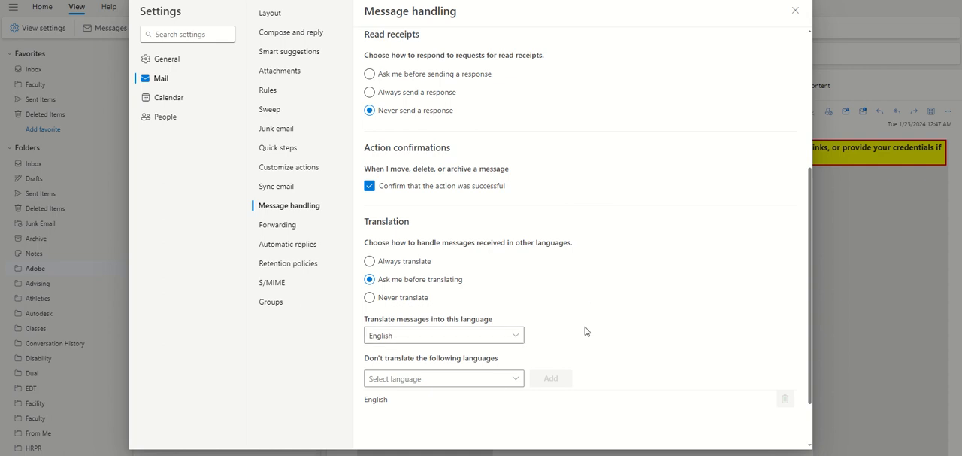
left_click(524, 336)
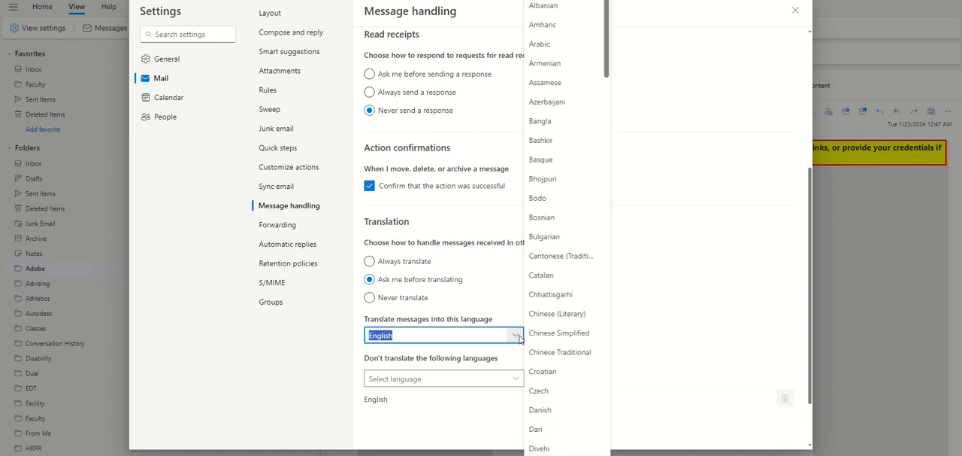
left_click(681, 328)
left_click(369, 261)
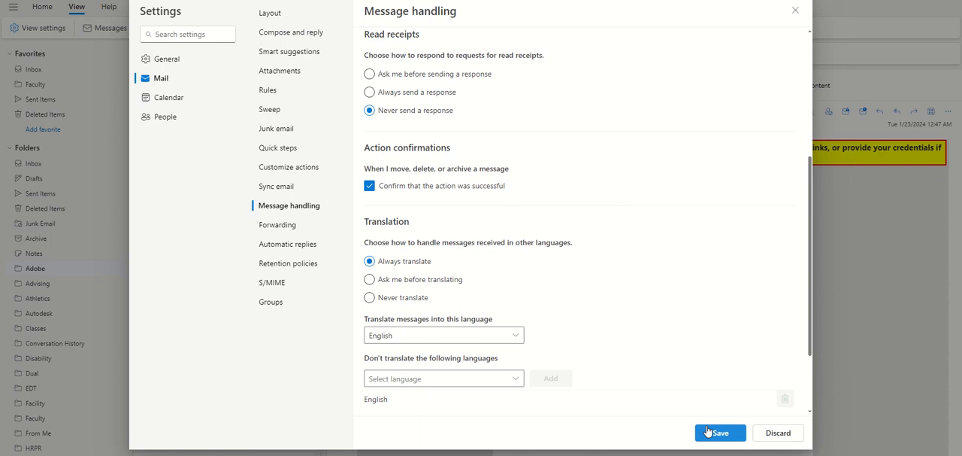
left_click(370, 278)
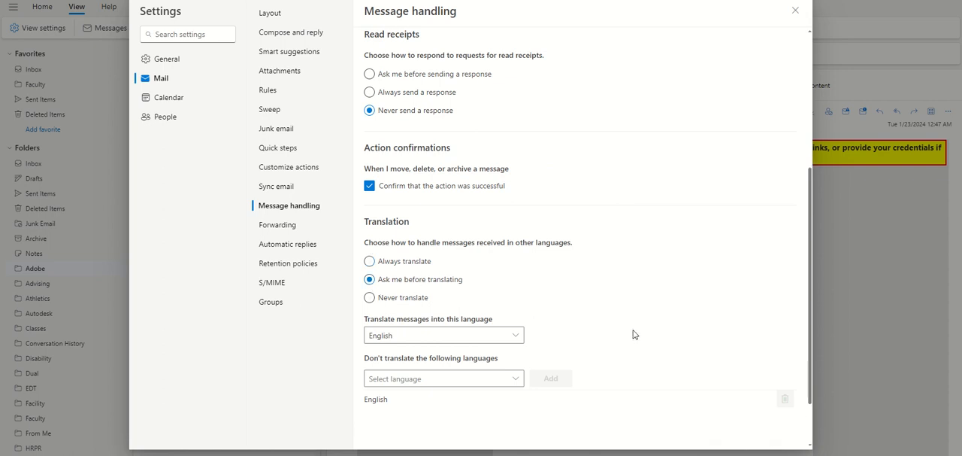
- View the languages that can be excluded from message translation without choosing one
scroll(633, 334, "down", 1)
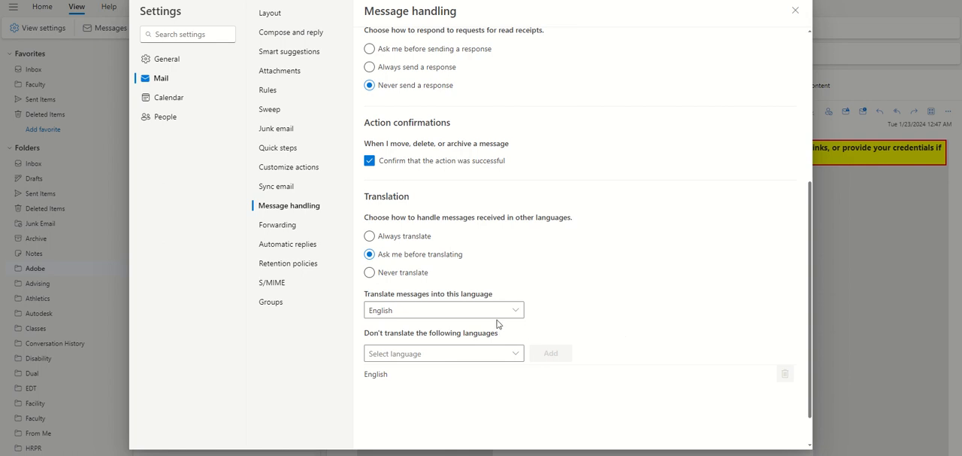
left_click(516, 353)
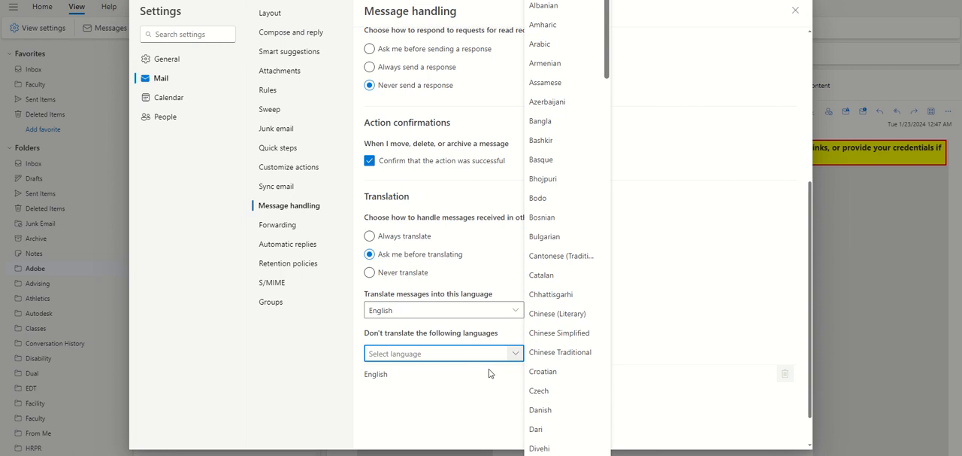
left_click(685, 324)
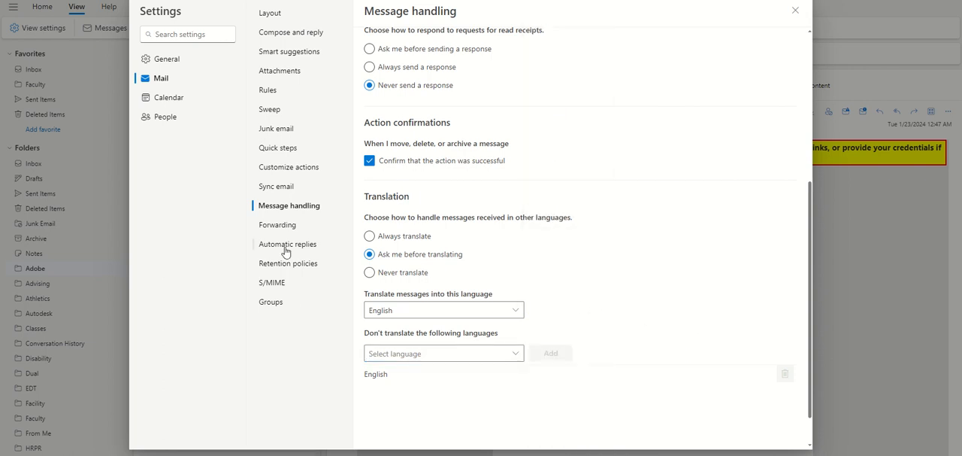
- Preview the email forwarding options by enabling forwarding and turning it off again
left_click(272, 228)
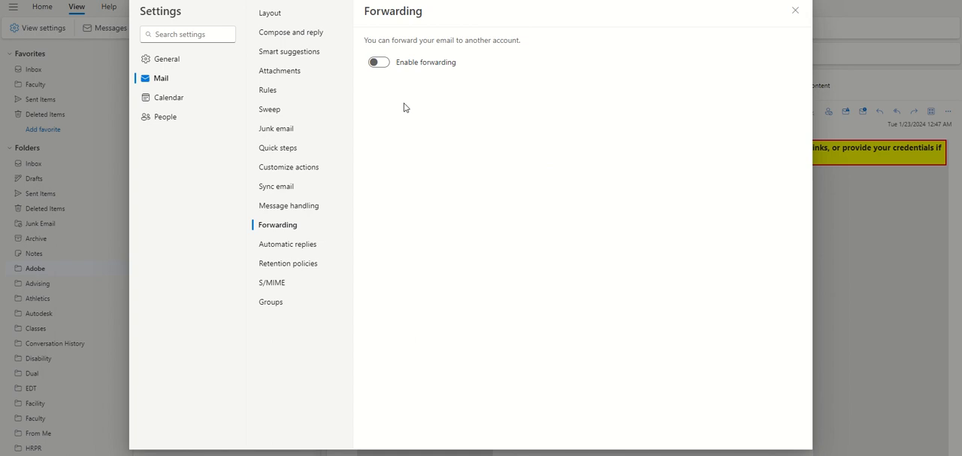
left_click(381, 64)
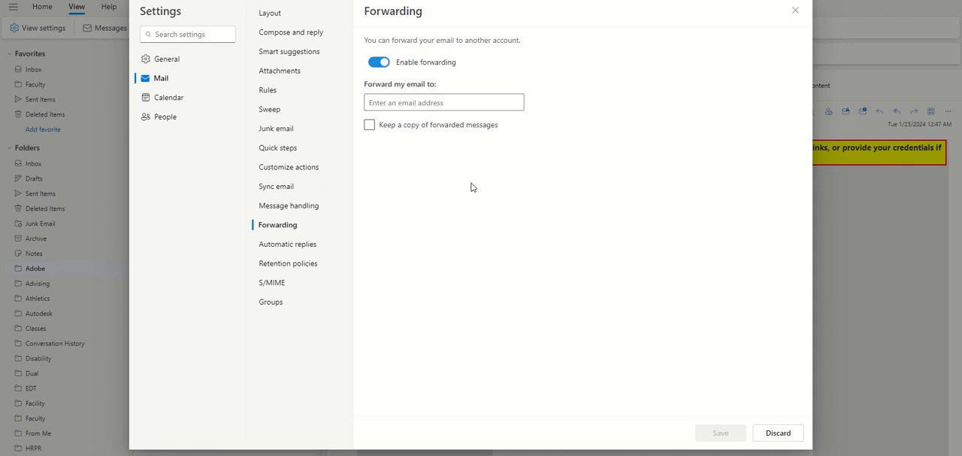
left_click(377, 62)
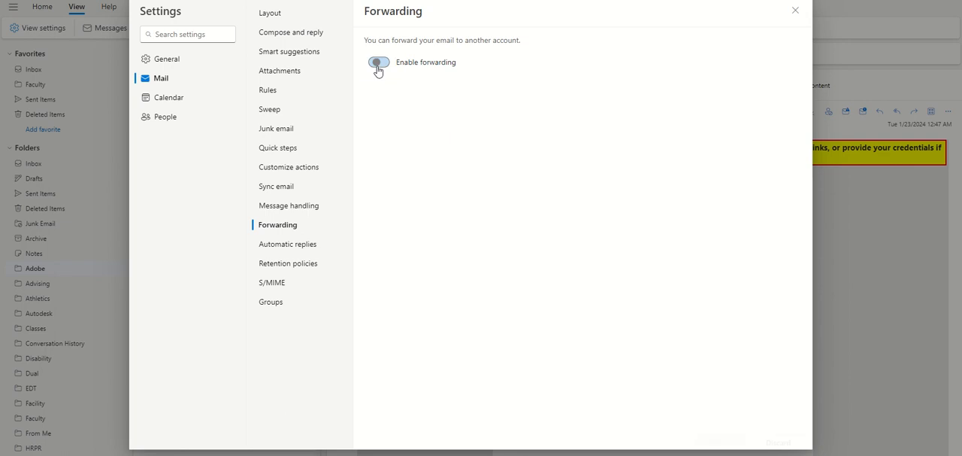
- Turn on automatic replies to examine the reply messages inside and outside the organization, and discard the changes
left_click(317, 245)
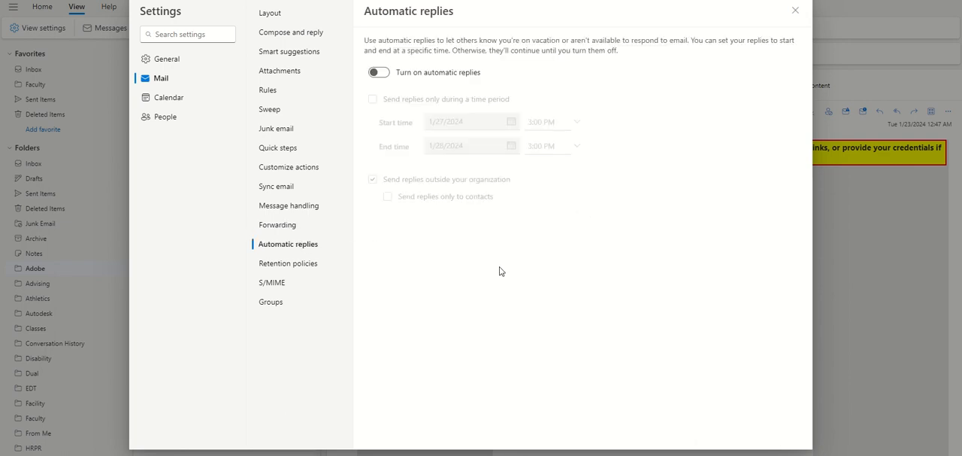
left_click(380, 74)
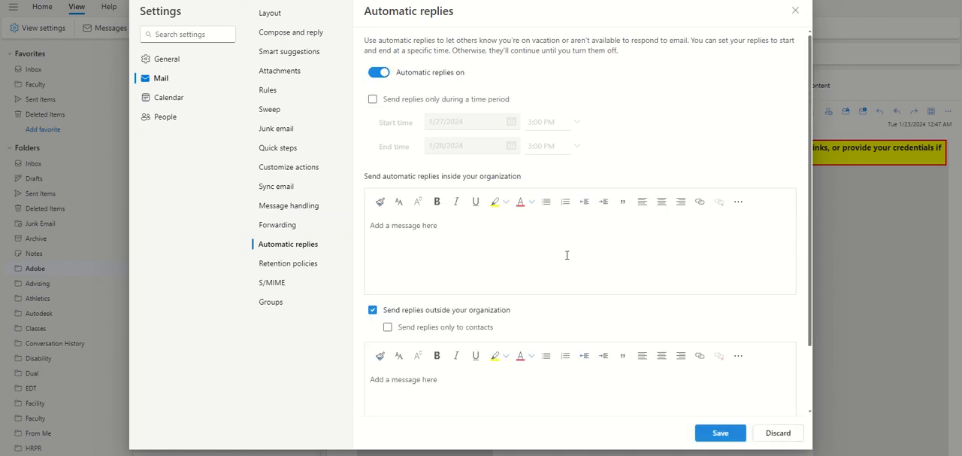
left_click(451, 227)
left_click(578, 290)
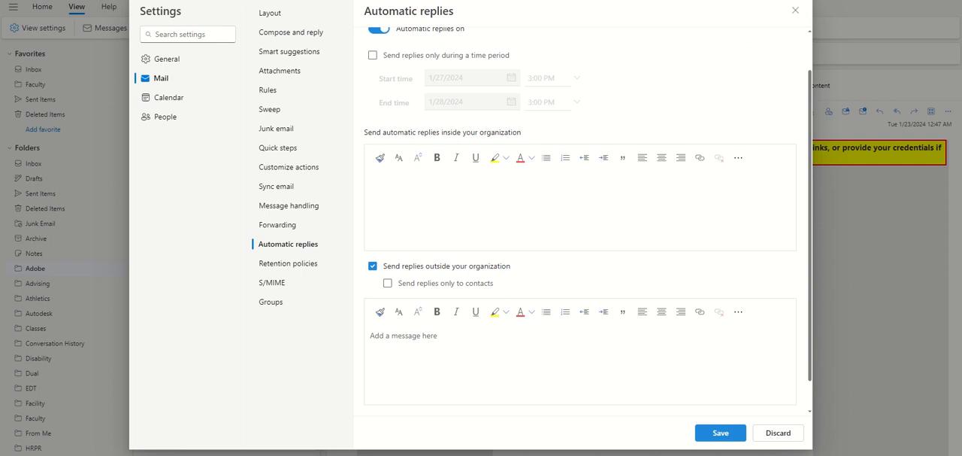
scroll(491, 357, "down", 1)
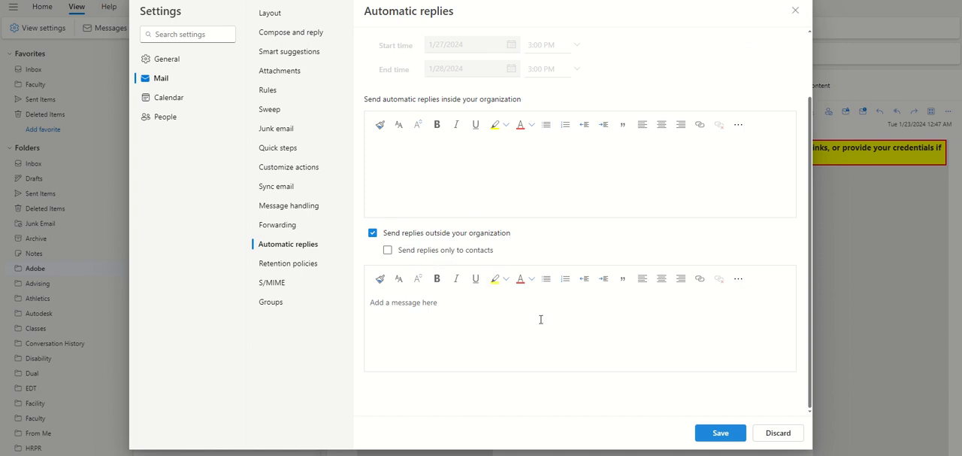
scroll(662, 265, "up", 1)
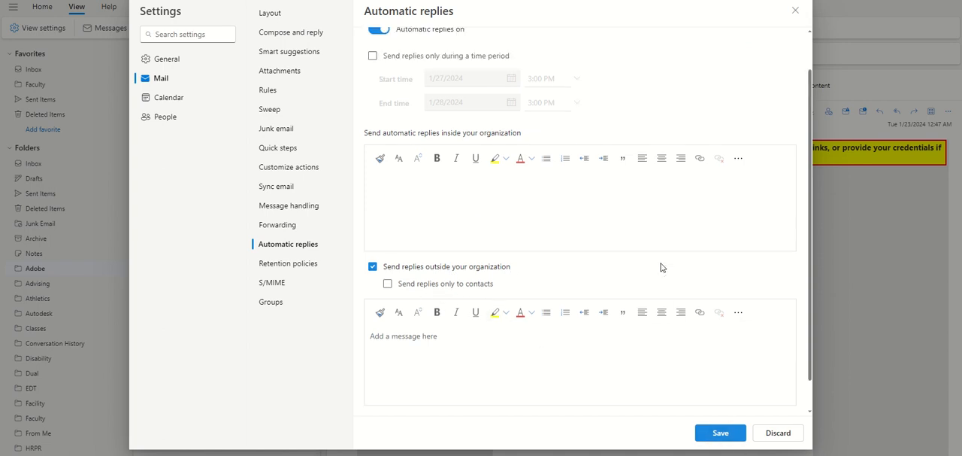
left_click(775, 430)
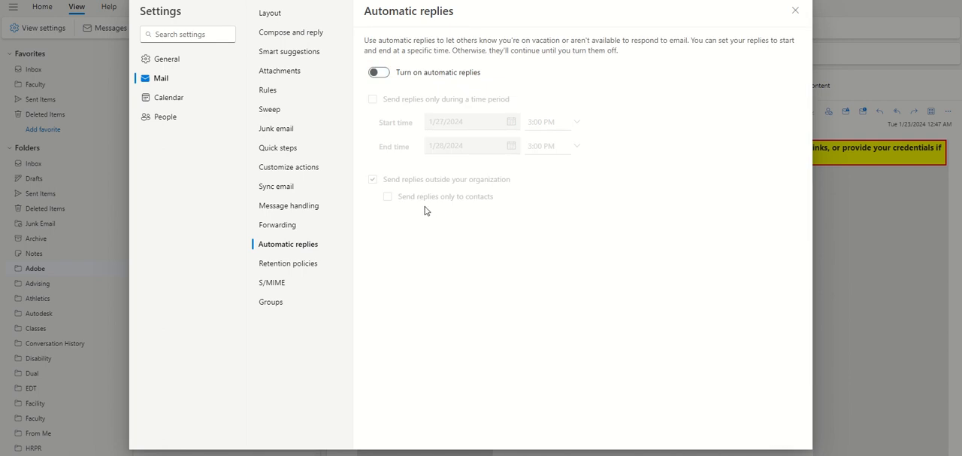
- View the retention policies, S/MIME and groups settings for mail
left_click(299, 264)
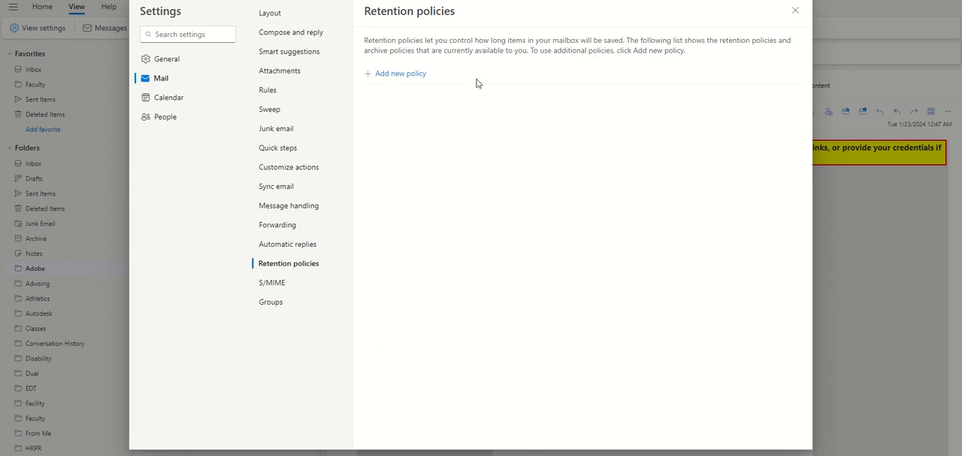
left_click(296, 292)
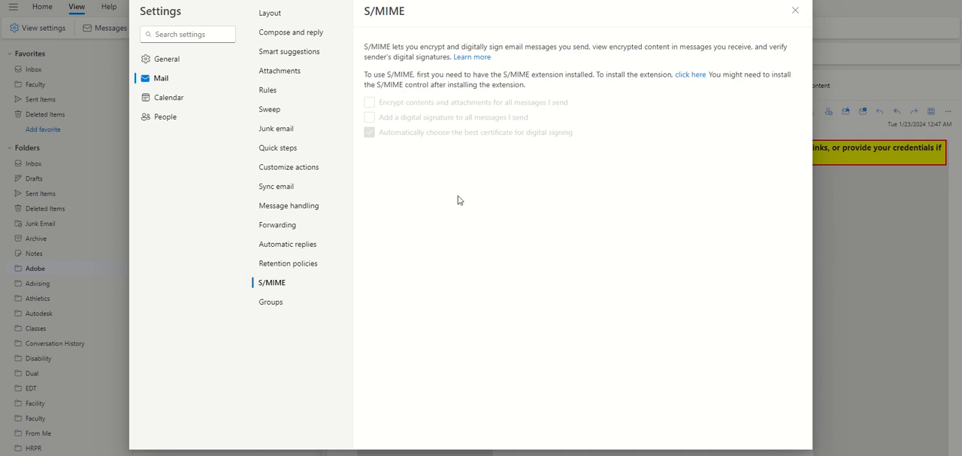
left_click(272, 304)
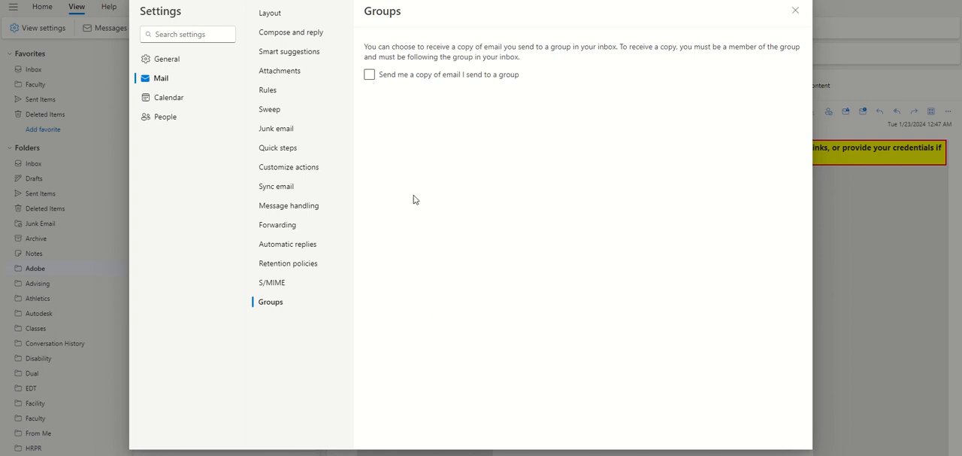
- View the calendar and people settings and return to the mail layout settings
left_click(175, 100)
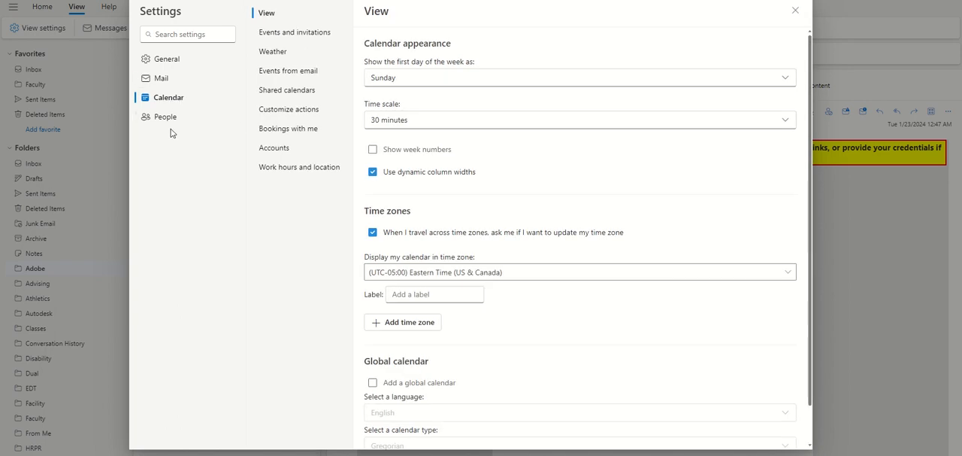
left_click(166, 120)
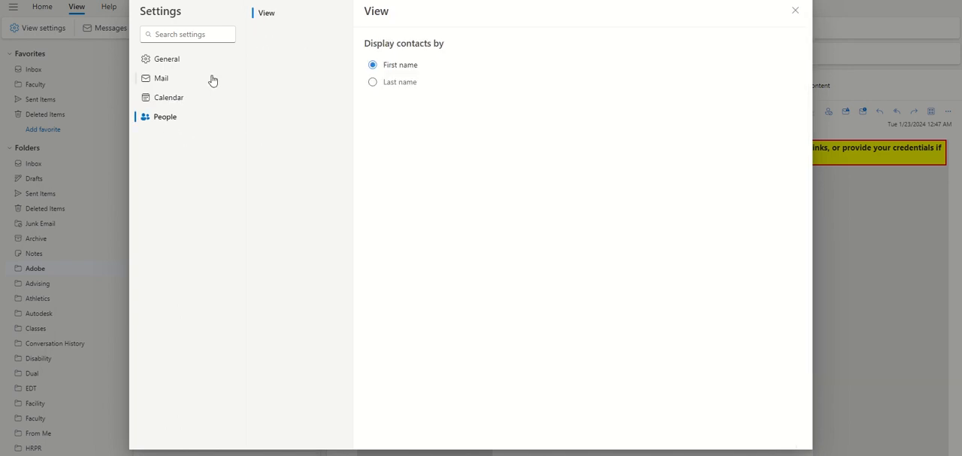
left_click(163, 79)
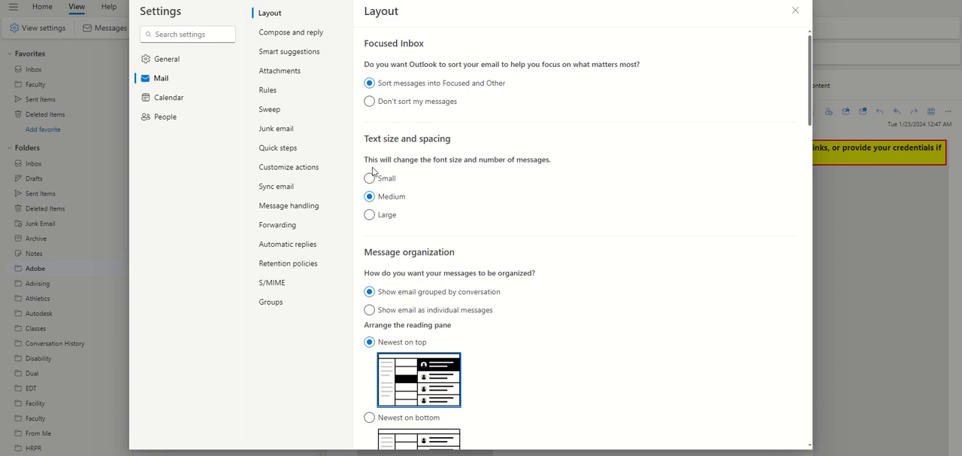
- Close the settings and open the favorite Inbox with the Home commands shown
left_click(795, 10)
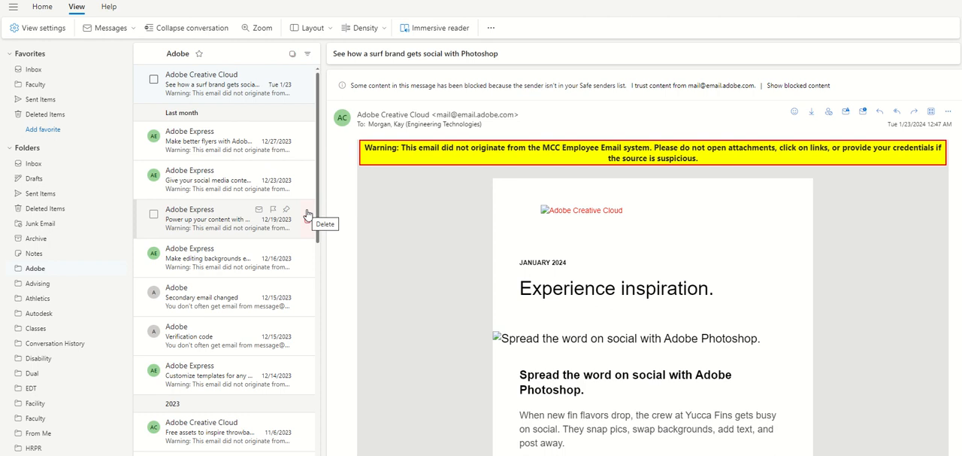
left_click(68, 70)
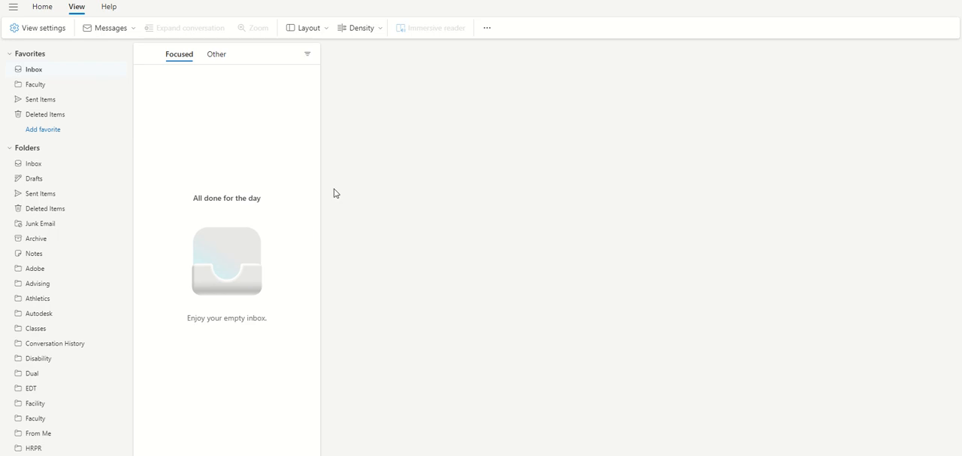
left_click(42, 7)
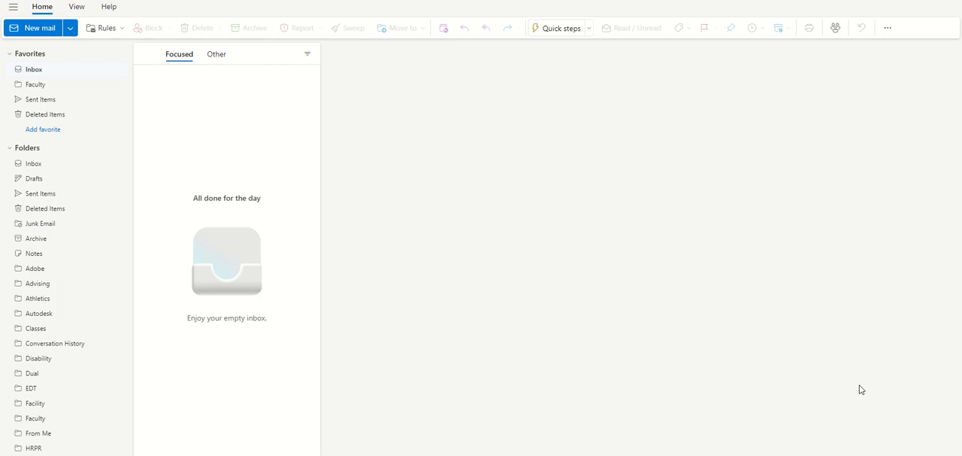
left_click(960, 454)
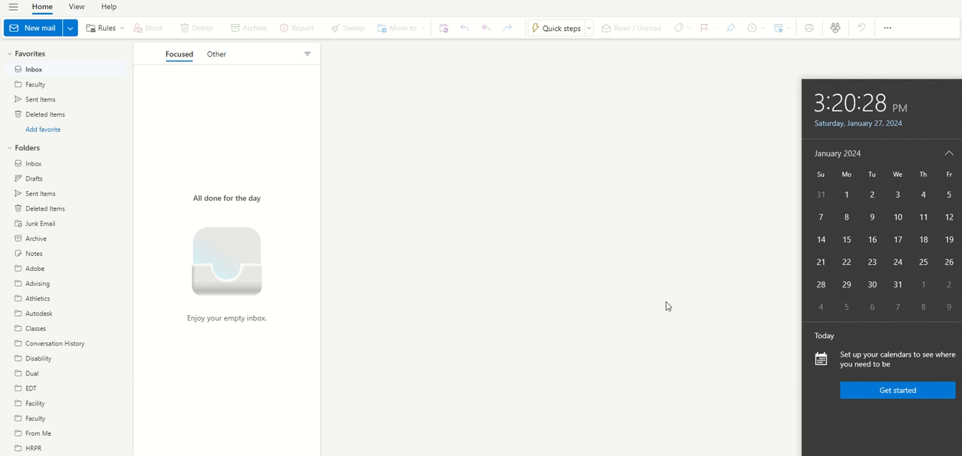
left_click(496, 174)
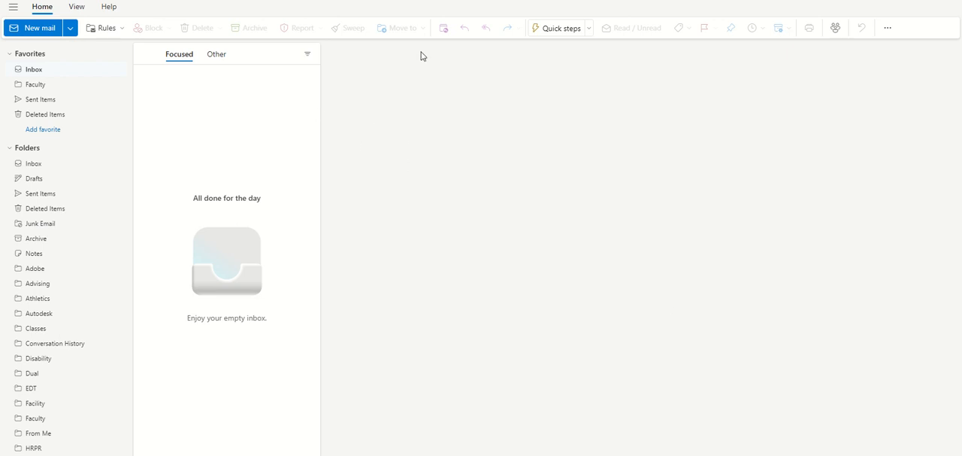